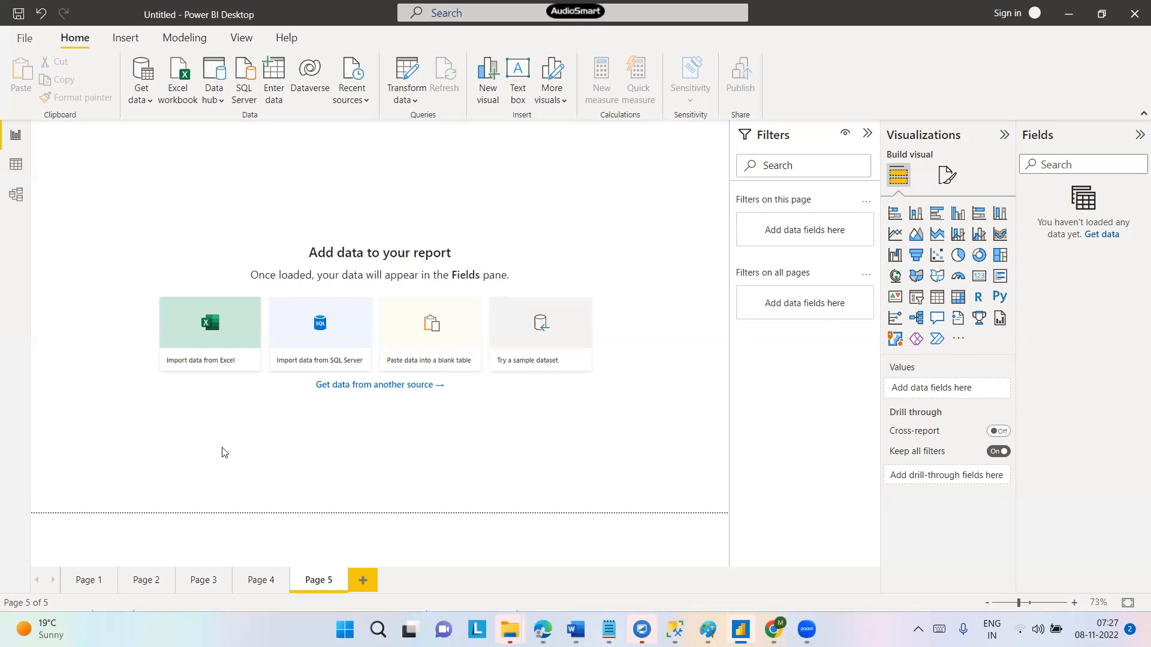
Look through report pages 2 to 5
{"action": "left_click", "coordinate": [146, 584]}
{"action": "left_click", "coordinate": [199, 586]}
{"action": "left_click", "coordinate": [258, 587]}
{"action": "left_click", "coordinate": [317, 588]}
Open Excel with a blank workbook and show its Developer commands
{"action": "left_click", "coordinate": [377, 630]}
{"action": "type", "text": "excel"}
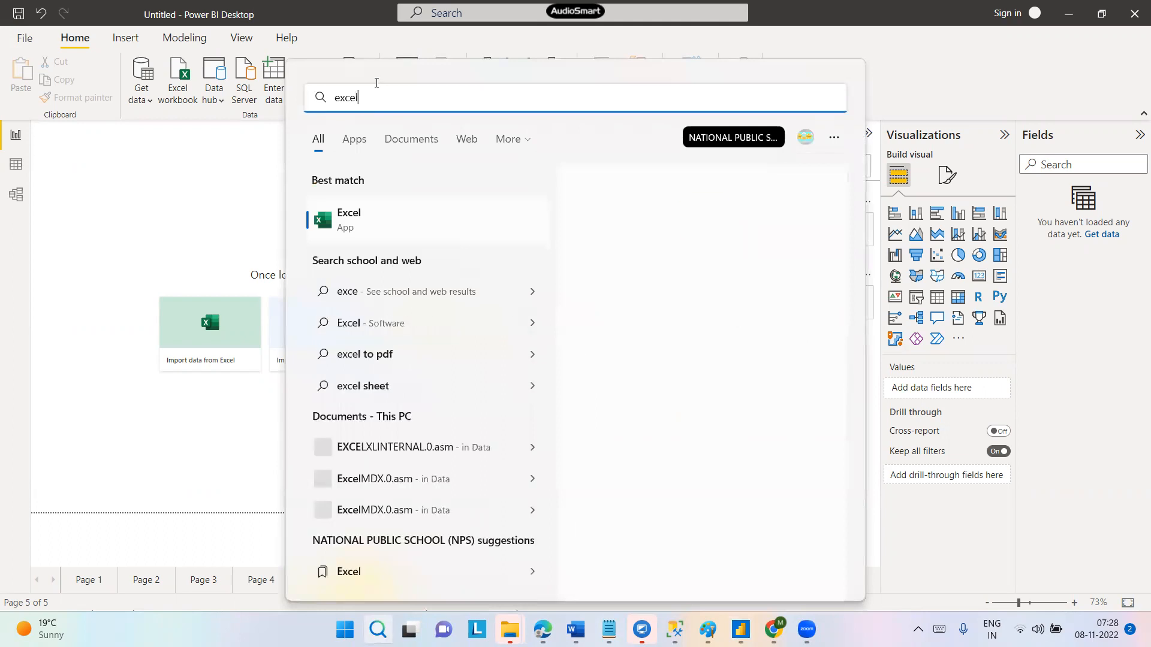
{"action": "left_click", "coordinate": [356, 230]}
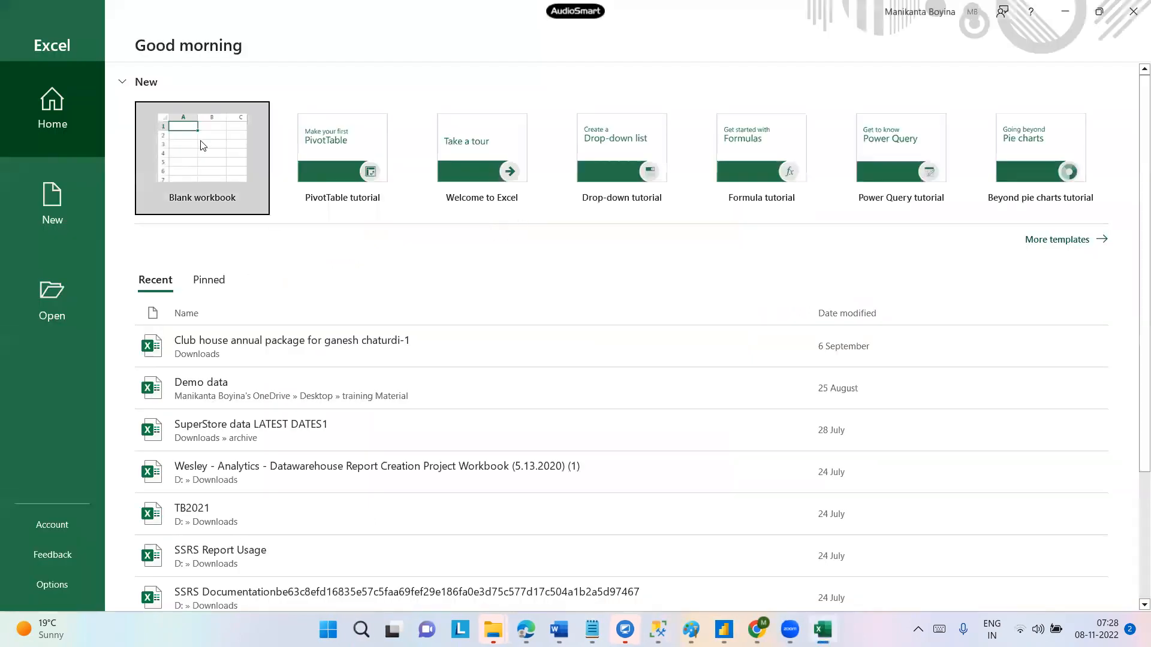
{"action": "left_click", "coordinate": [202, 145]}
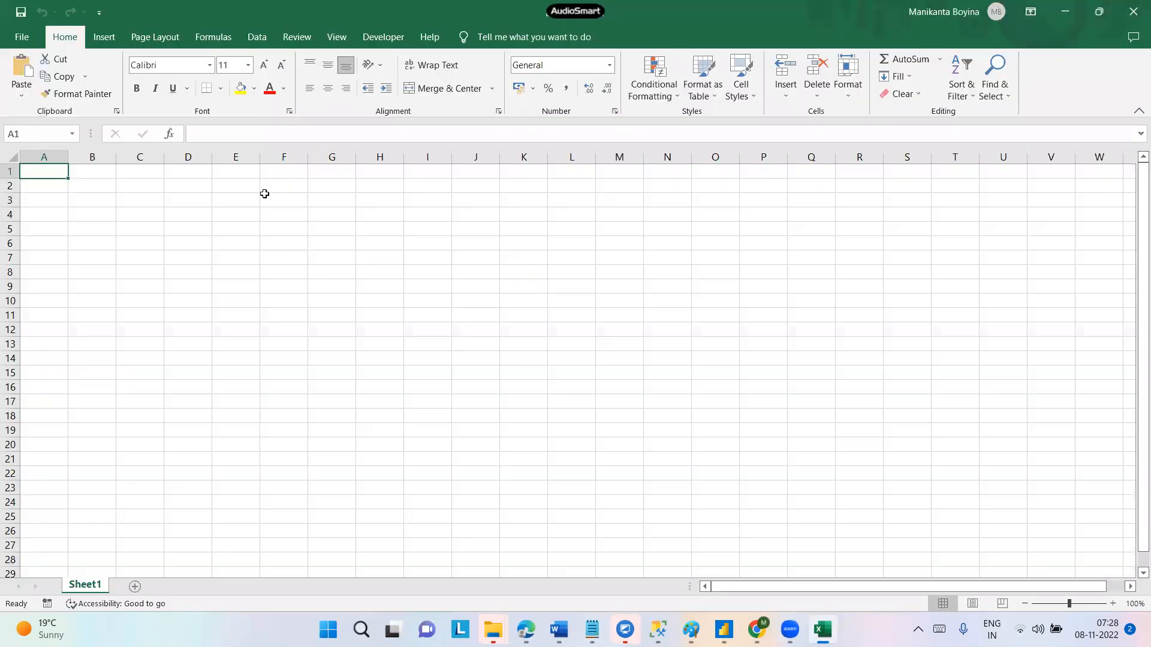
{"action": "left_click", "coordinate": [384, 38]}
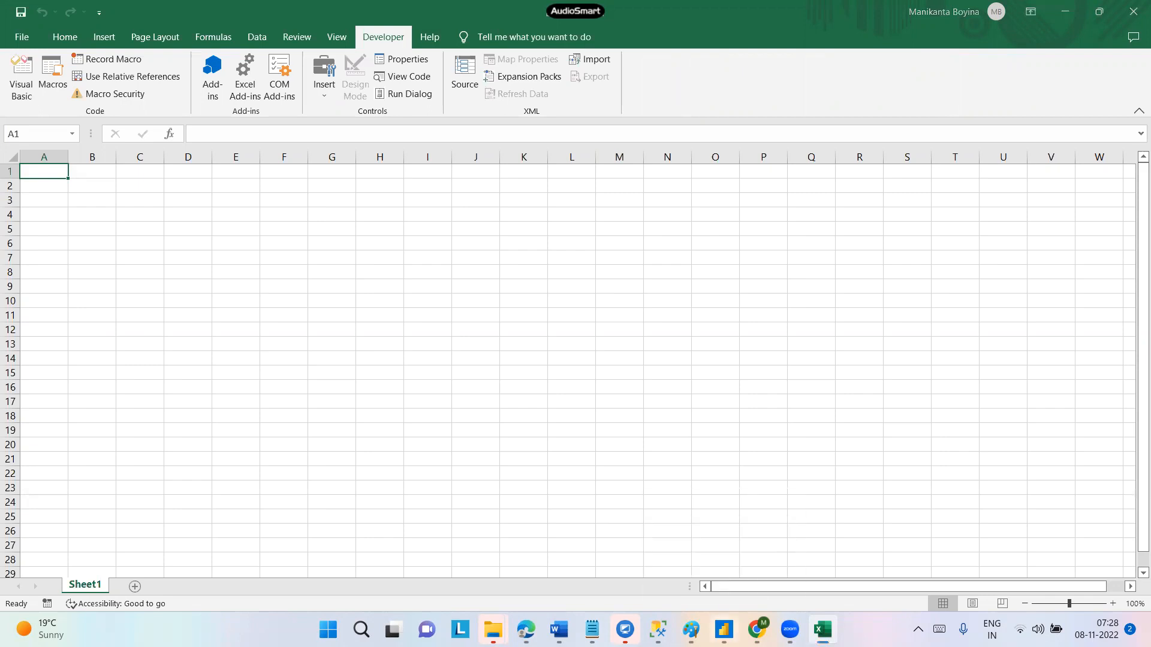
Switch back to Power BI Desktop and look through its Model, Data and Report views, ending on the Model view
{"action": "left_click", "coordinate": [723, 630]}
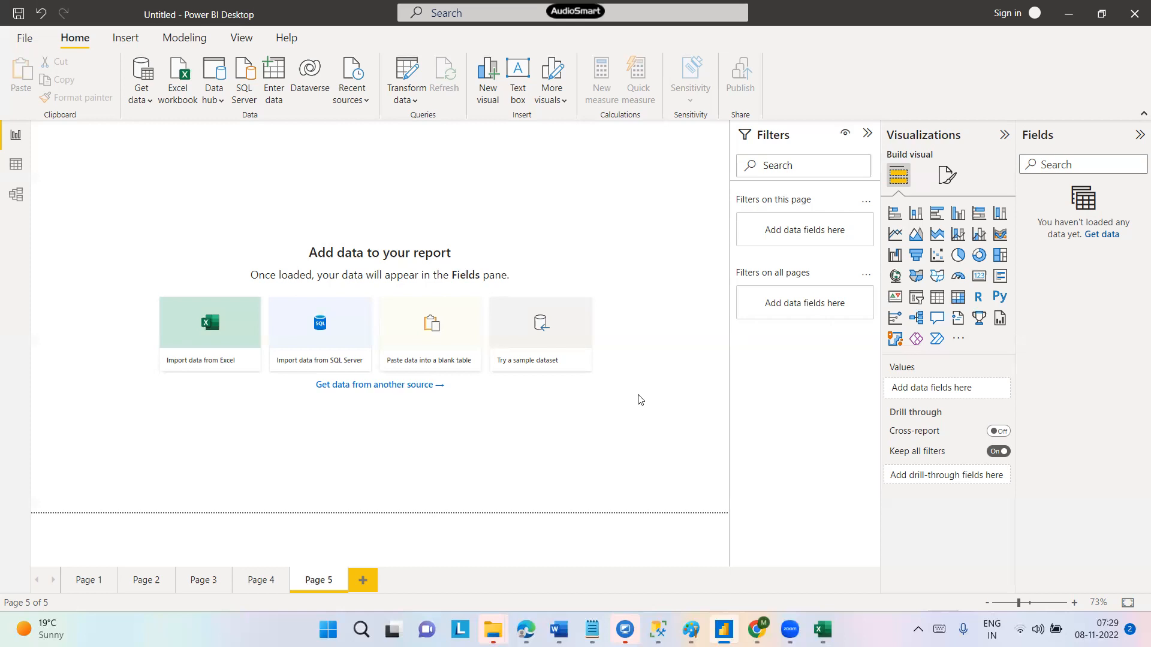
{"action": "left_click", "coordinate": [18, 199]}
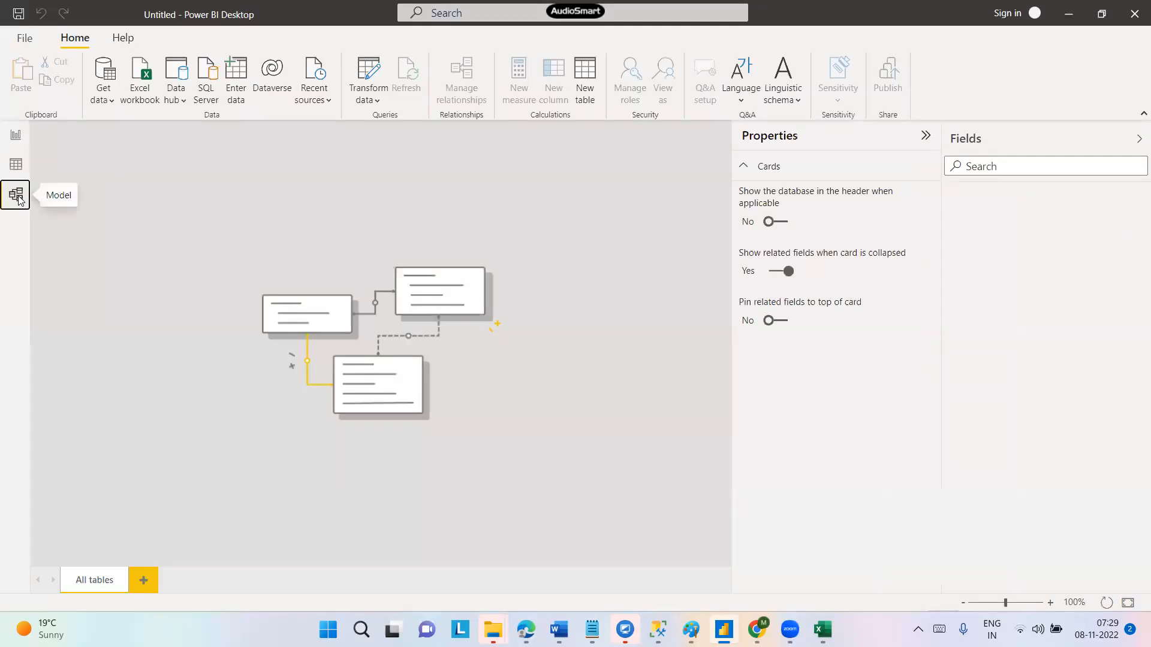
{"action": "left_click", "coordinate": [17, 166]}
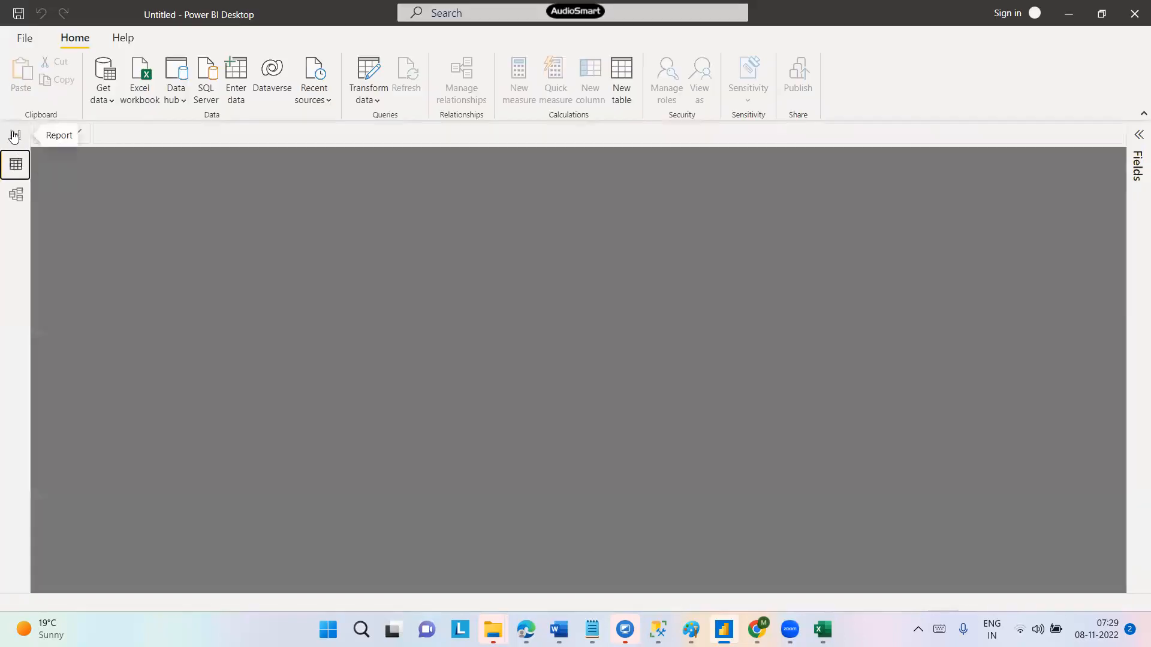
{"action": "left_click", "coordinate": [14, 137]}
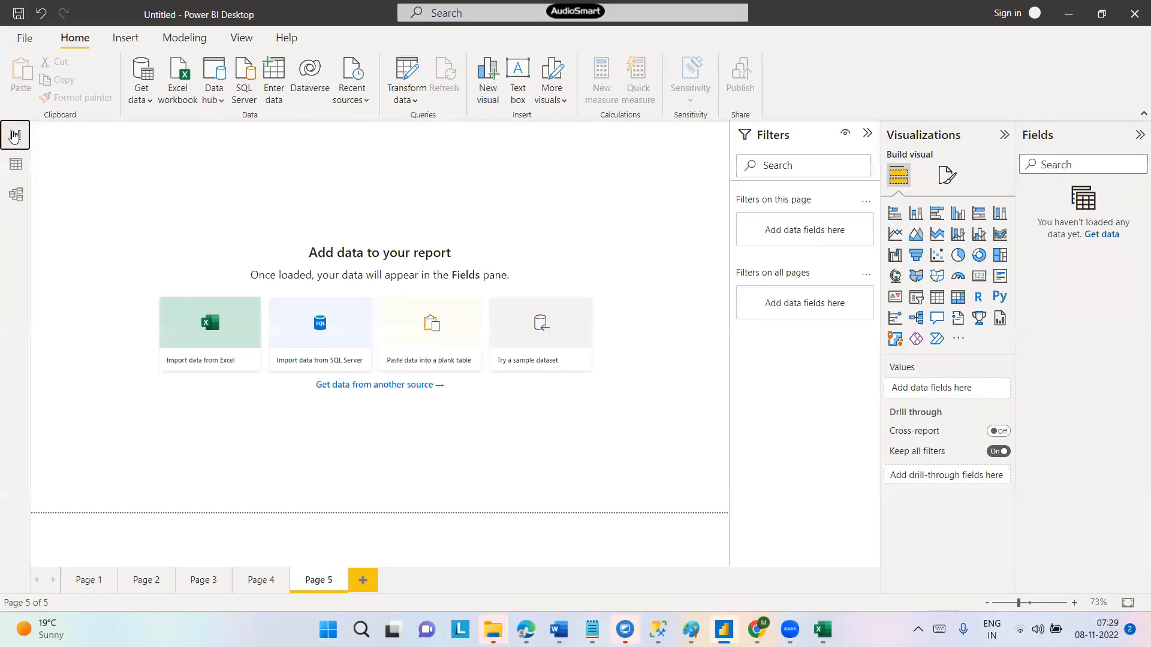
{"action": "left_click", "coordinate": [21, 204]}
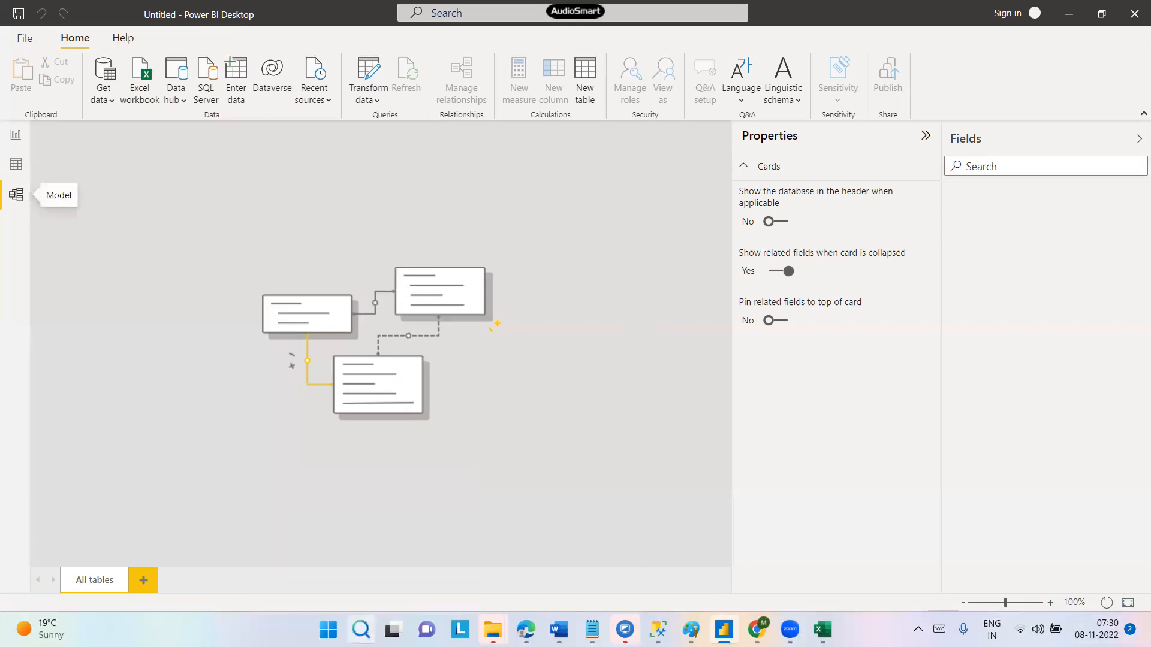
Find Paint by searching for "mspaint" and open it with an empty canvas
{"action": "left_click", "coordinate": [361, 629]}
{"action": "type", "text": "m"}
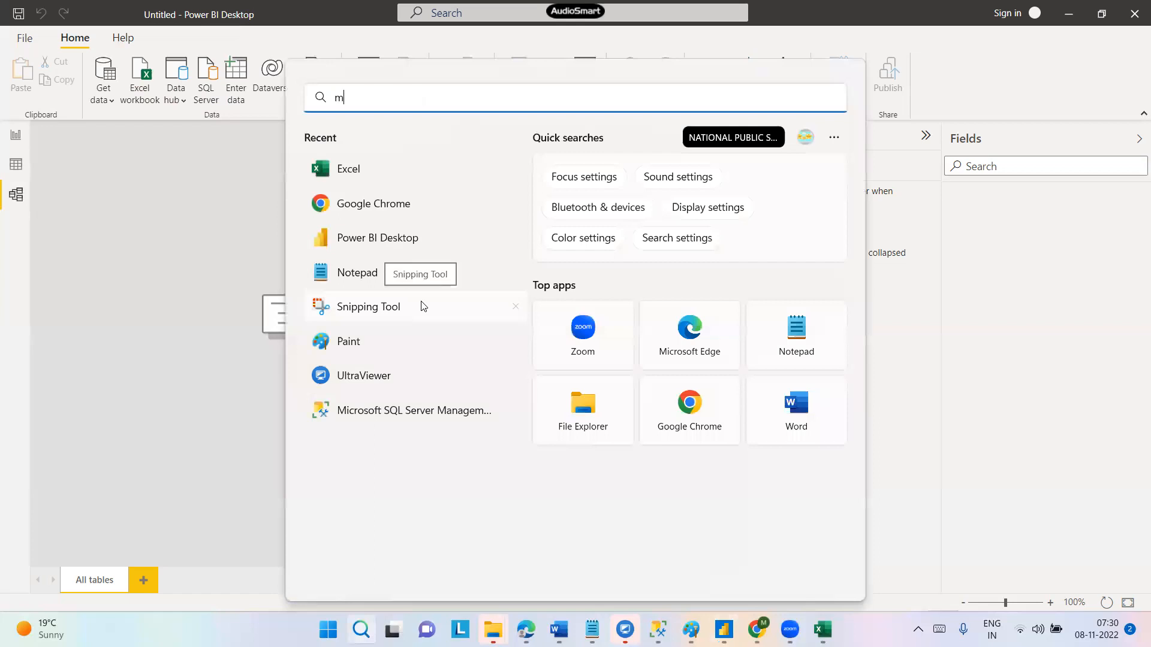
{"action": "type", "text": "spaint"}
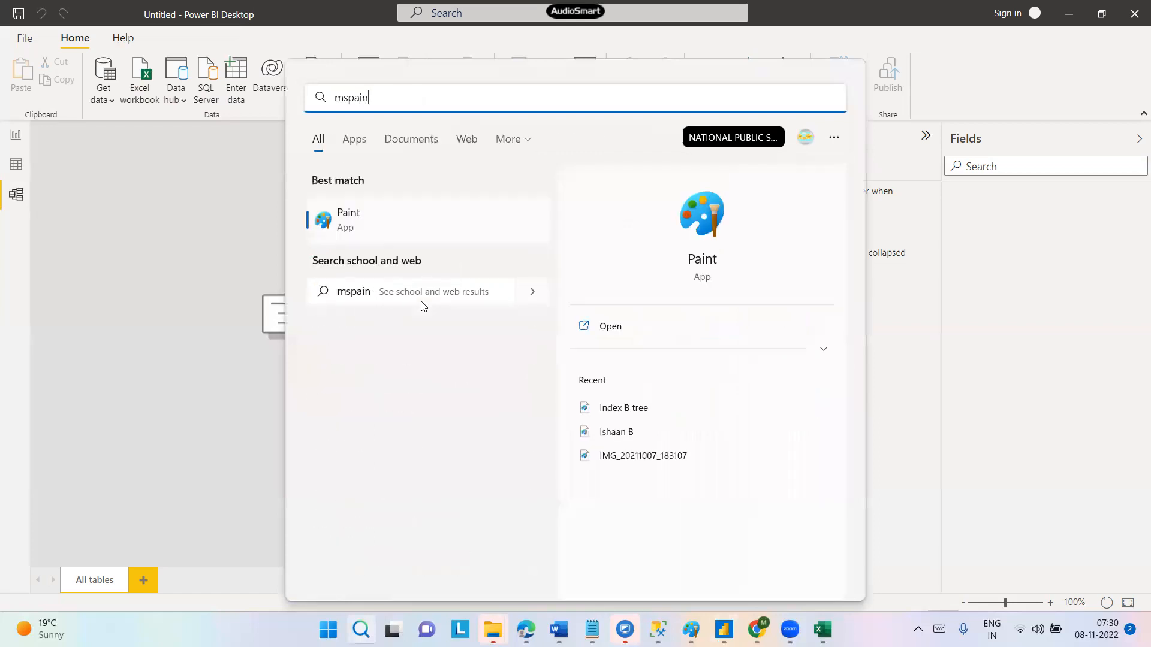
{"action": "left_click", "coordinate": [336, 221]}
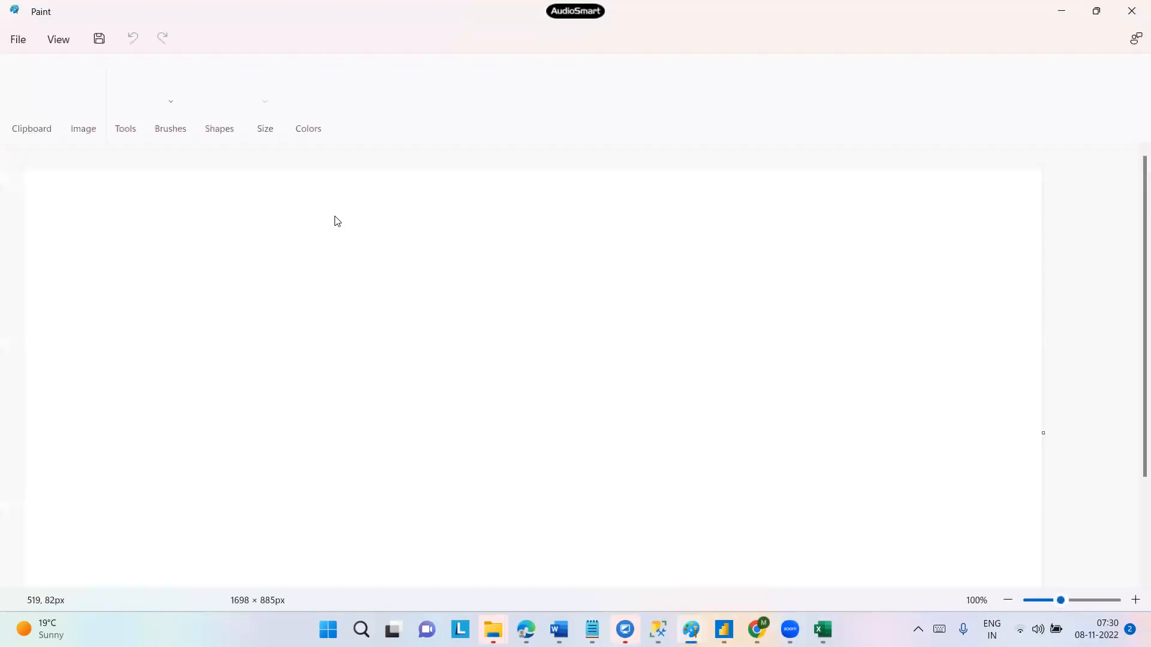
Draw three rectangles side by side: about 269 × 188 px on the left, a taller one in the middle, about 211 × 160 px on the right
{"action": "left_click", "coordinate": [418, 72]}
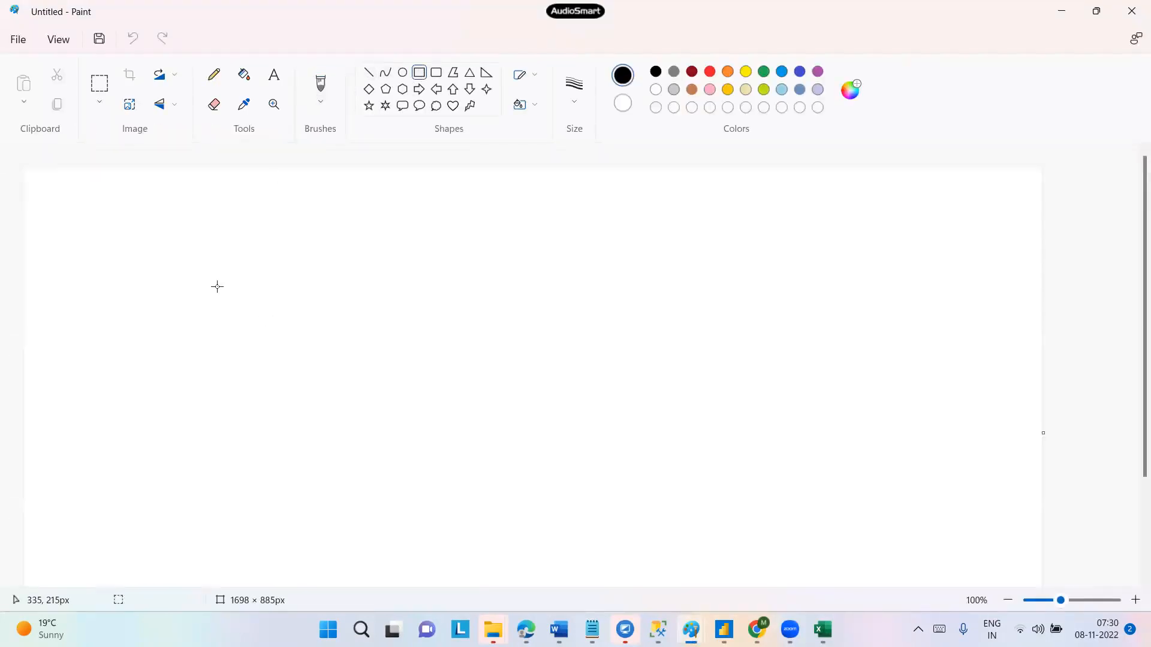
{"action": "left_click_drag", "start_coordinate": [198, 279], "coordinate": [360, 392]}
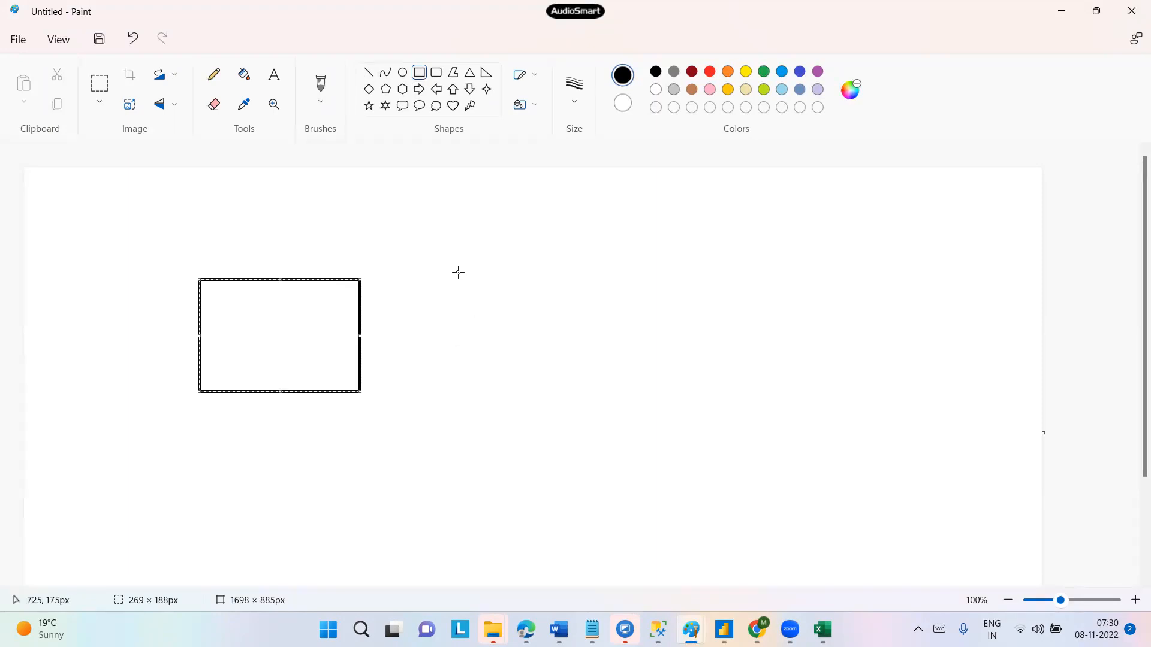
{"action": "left_click_drag", "start_coordinate": [459, 236], "coordinate": [613, 459]}
{"action": "left_click_drag", "start_coordinate": [709, 274], "coordinate": [836, 370]}
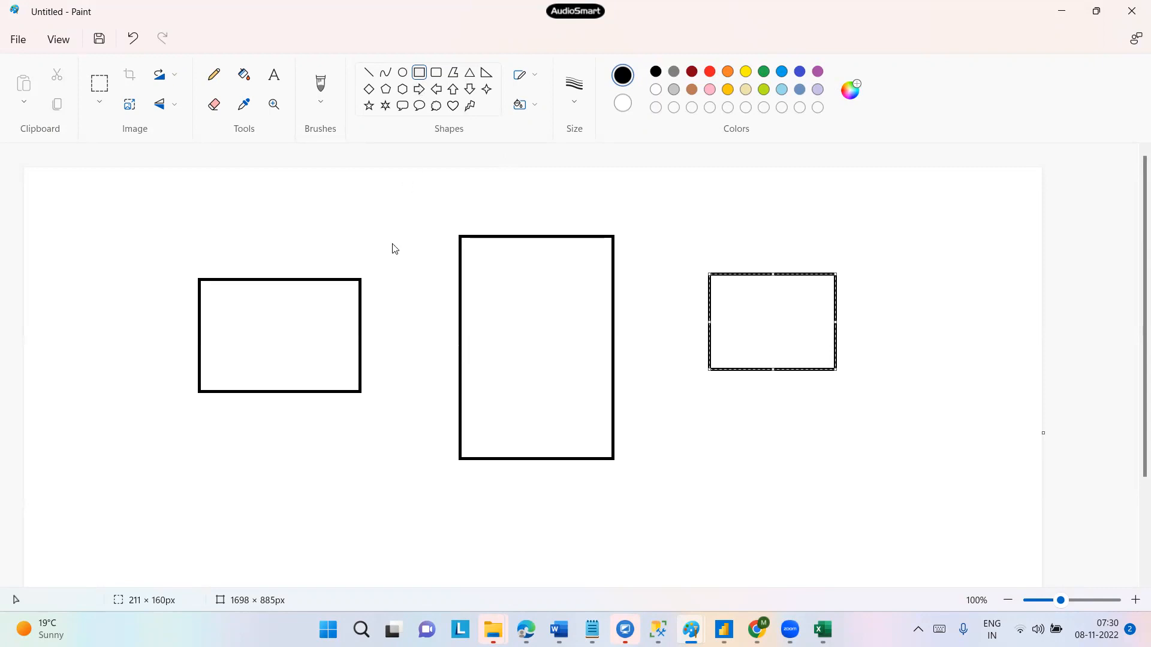
{"action": "left_click", "coordinate": [419, 322]}
{"action": "left_click_drag", "start_coordinate": [360, 317], "coordinate": [458, 336]}
{"action": "key", "text": "ctrl+z"}
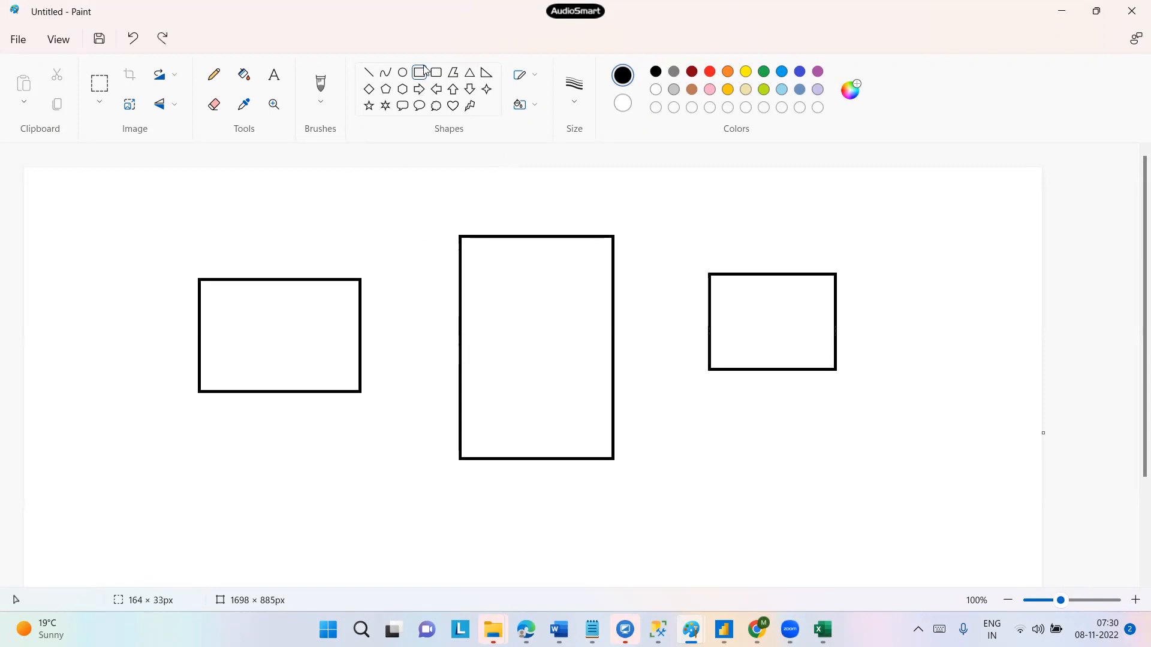
Draw block arrows into the middle rectangle, about 165 × 27 px from the left rectangle and about 157 × 23 px from the right one
{"action": "left_click", "coordinate": [419, 89]}
{"action": "left_click_drag", "start_coordinate": [360, 324], "coordinate": [459, 341]}
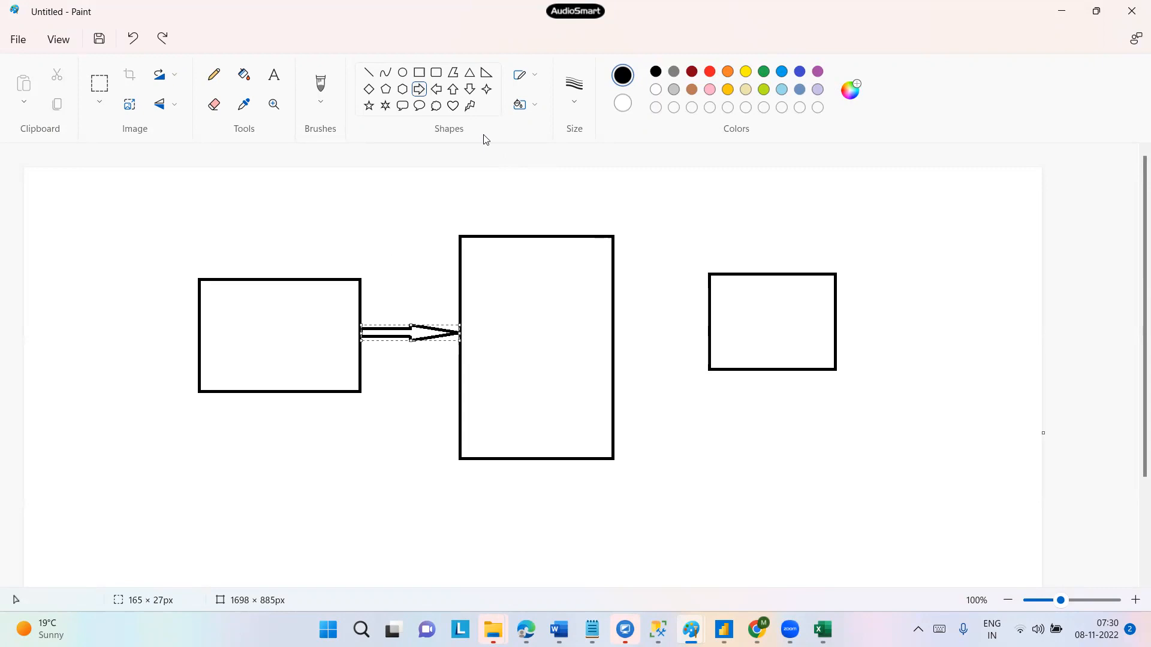
{"action": "left_click", "coordinate": [442, 90]}
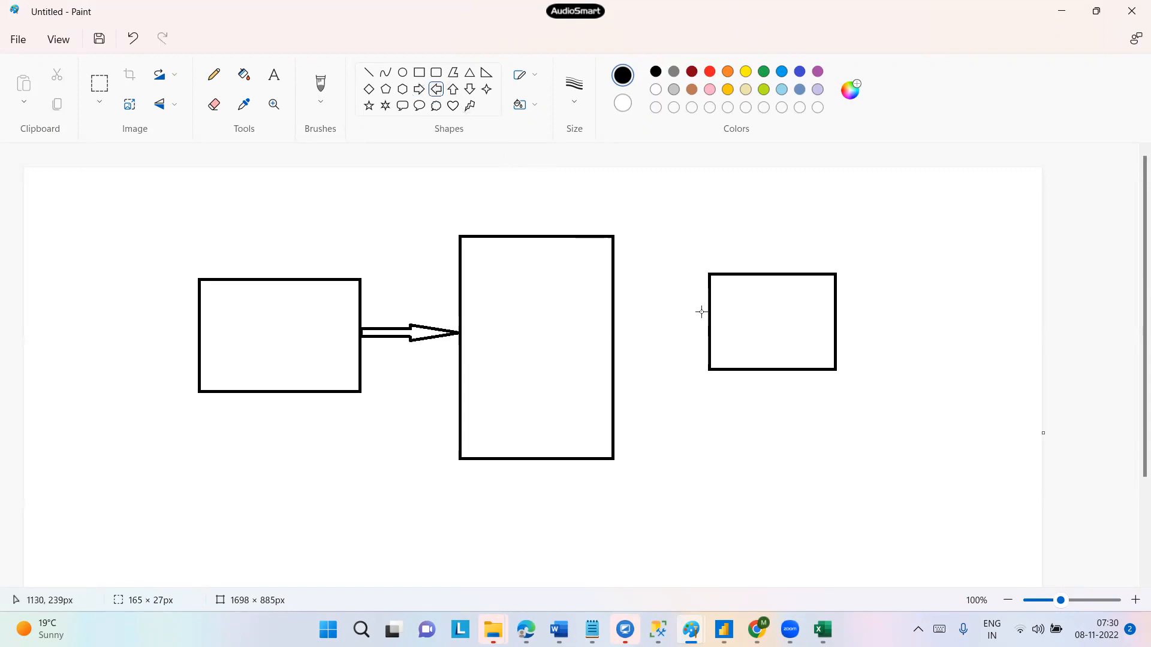
{"action": "left_click_drag", "start_coordinate": [705, 310], "coordinate": [614, 321]}
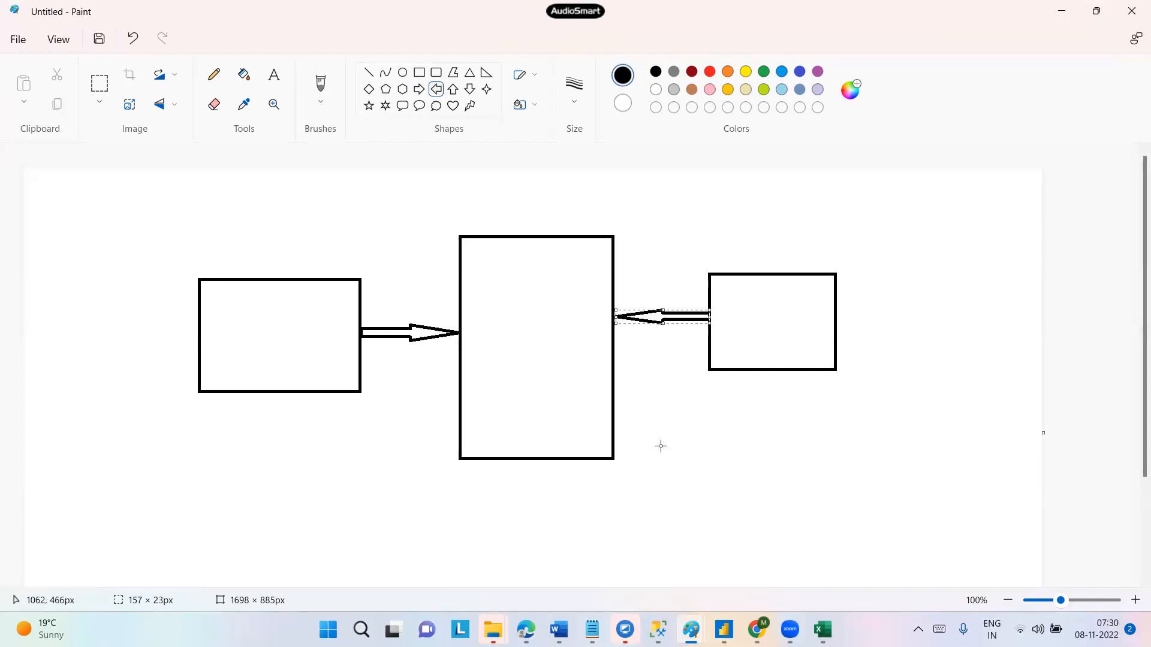
Label the left rectangle "Dimension", the middle one "Fact table" and the right one "Dimention"
{"action": "left_click", "coordinate": [273, 87]}
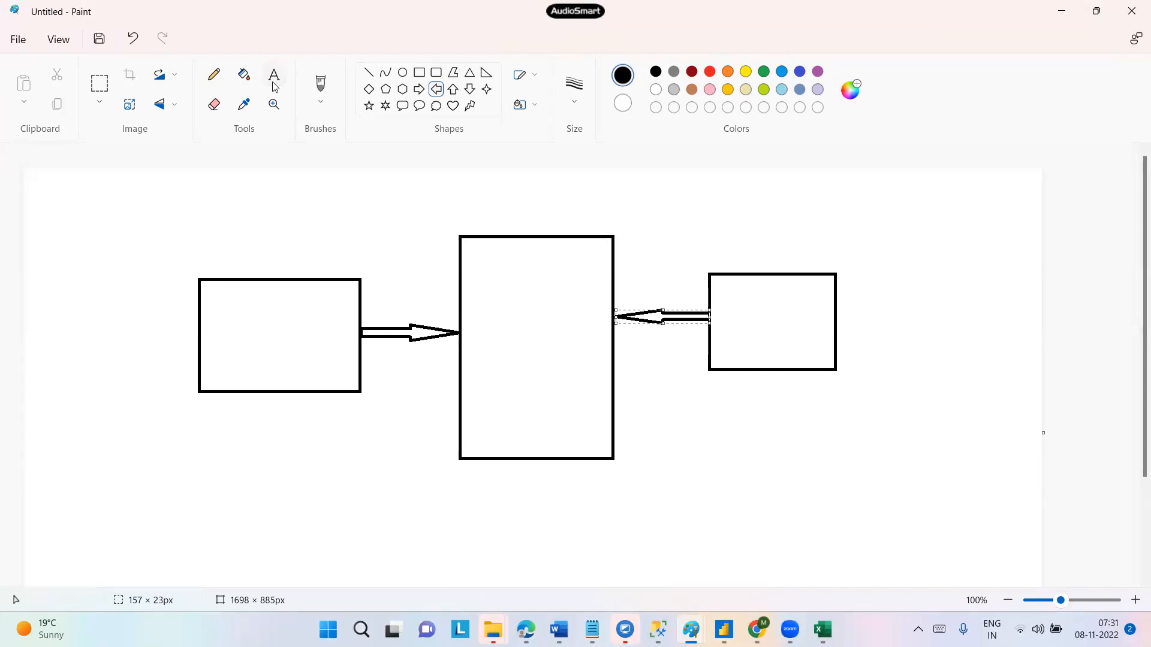
{"action": "left_click", "coordinate": [244, 312]}
{"action": "type", "text": "Dimension"}
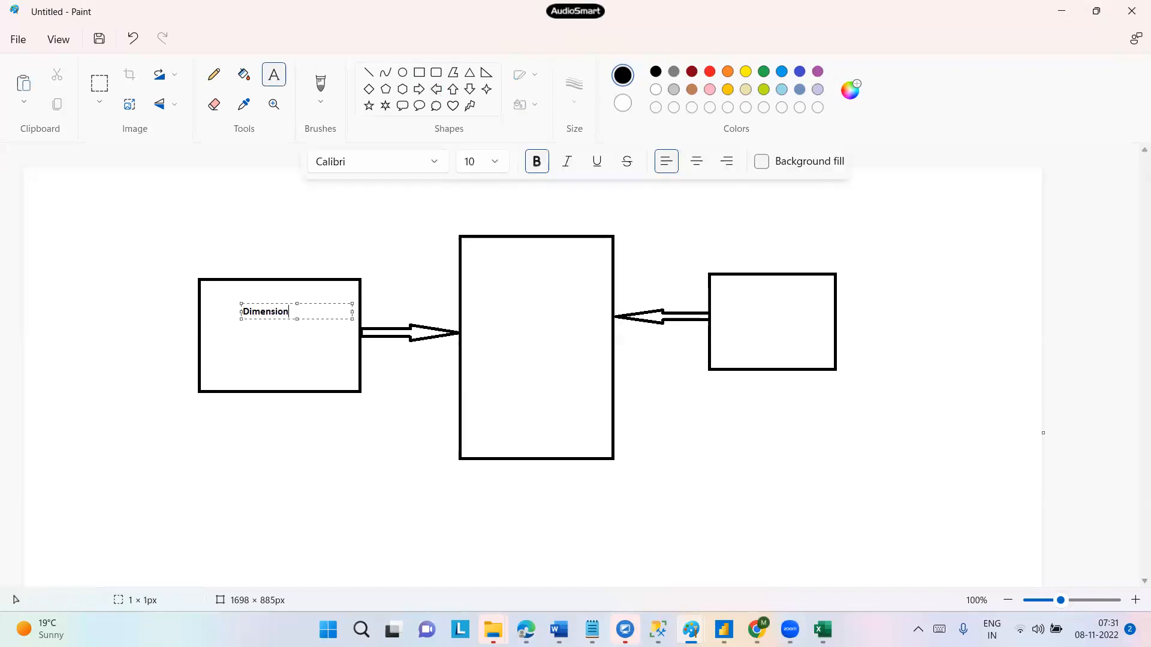
{"action": "left_click", "coordinate": [479, 331]}
{"action": "left_click", "coordinate": [479, 331]}
{"action": "type", "text": "Fact table"}
{"action": "left_click", "coordinate": [747, 331]}
{"action": "left_click", "coordinate": [747, 316]}
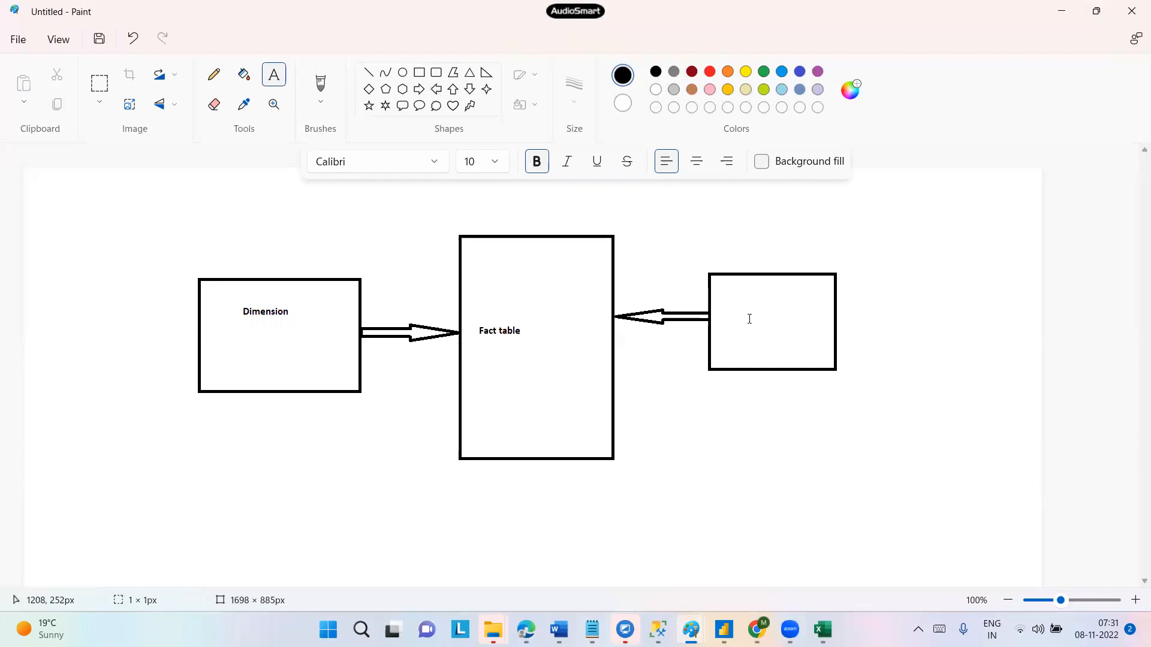
{"action": "type", "text": "Dimention"}
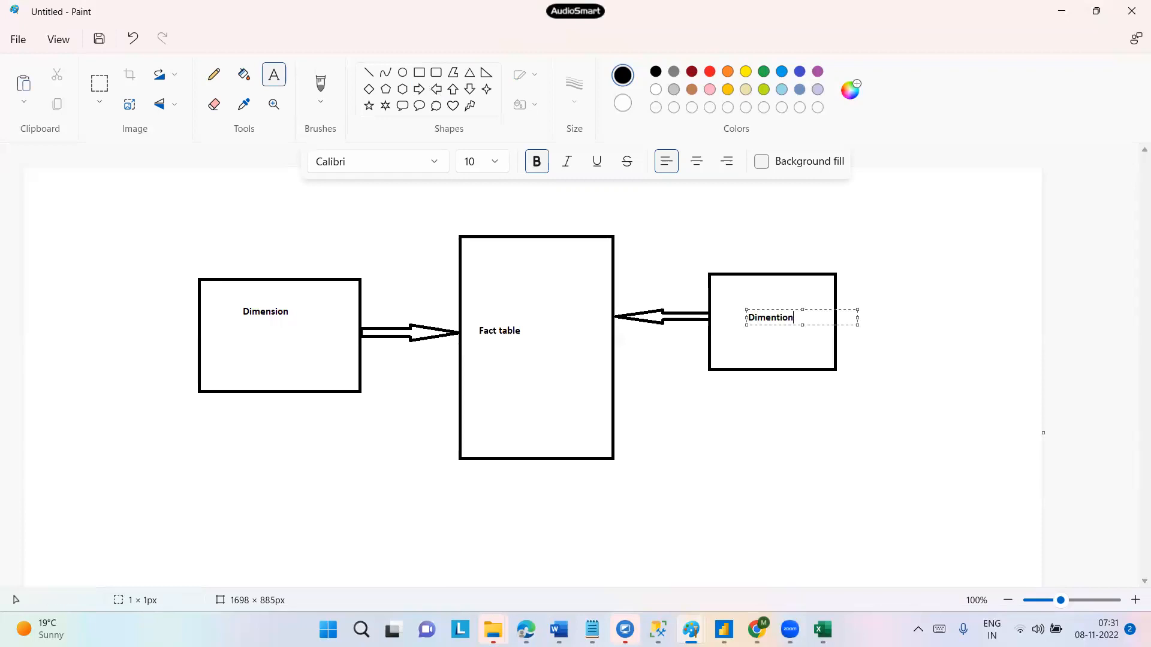
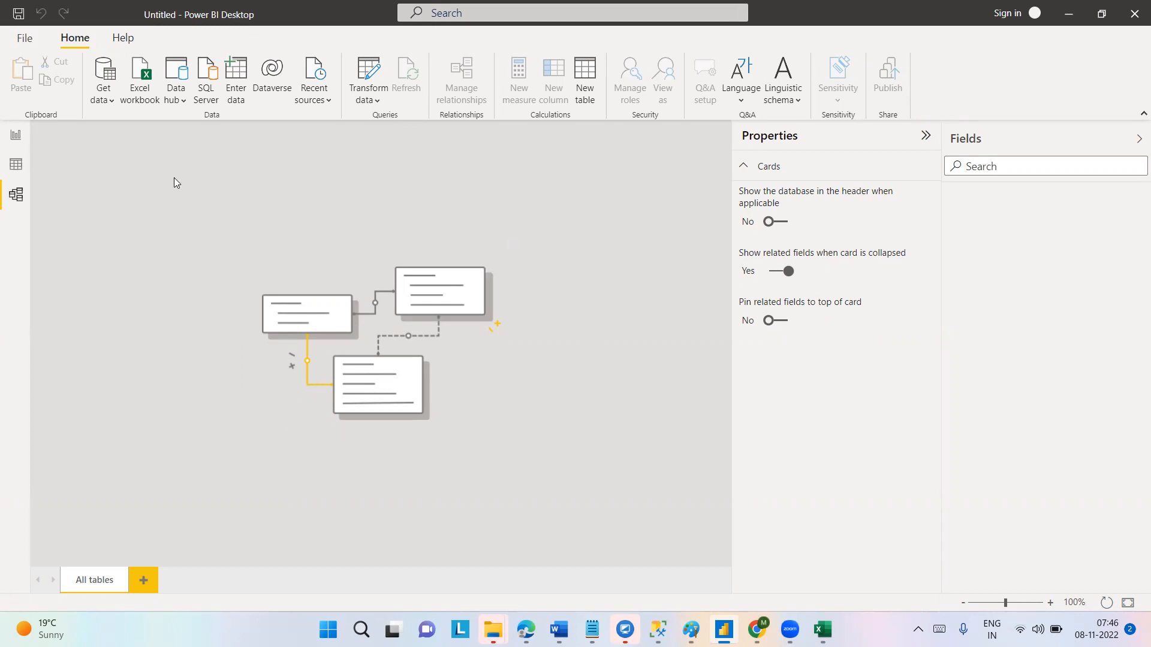
Compare the Report and Model views of the empty Power BI file, ending on the Report view
{"action": "left_click", "coordinate": [23, 136]}
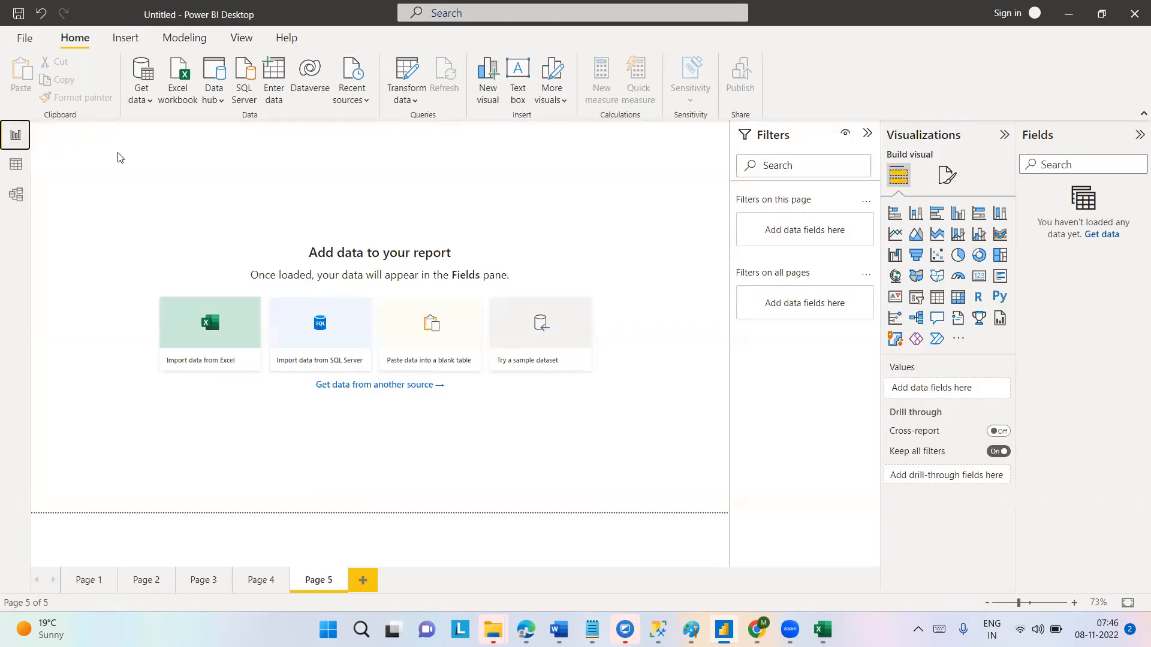
{"action": "left_click", "coordinate": [15, 195]}
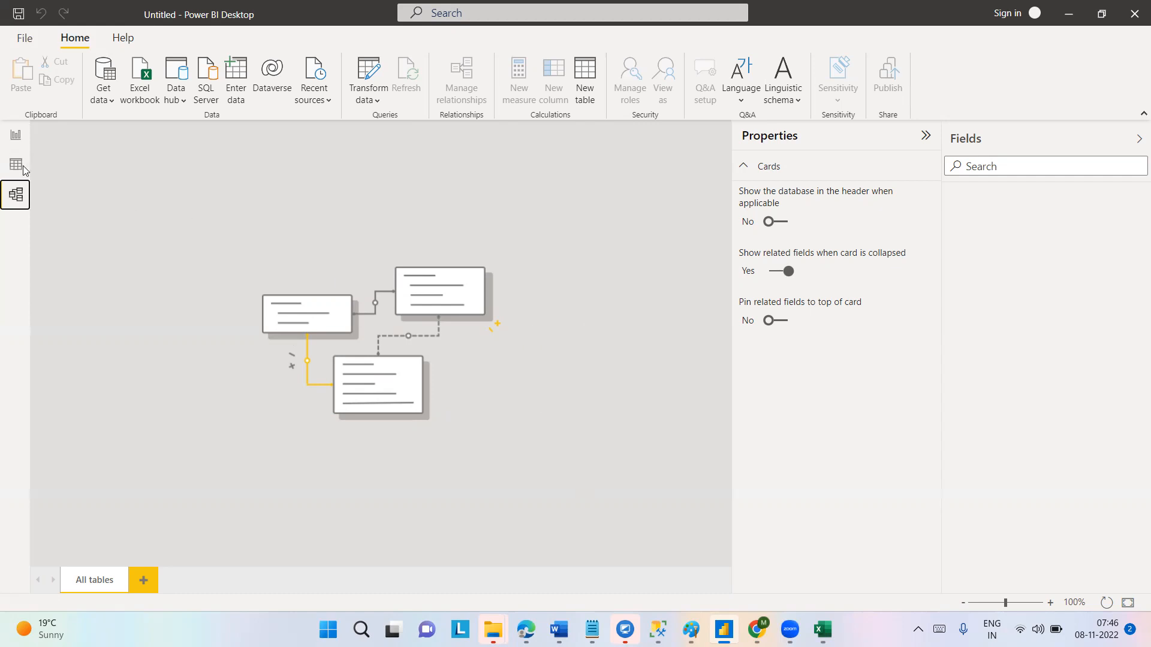
{"action": "left_click", "coordinate": [16, 137]}
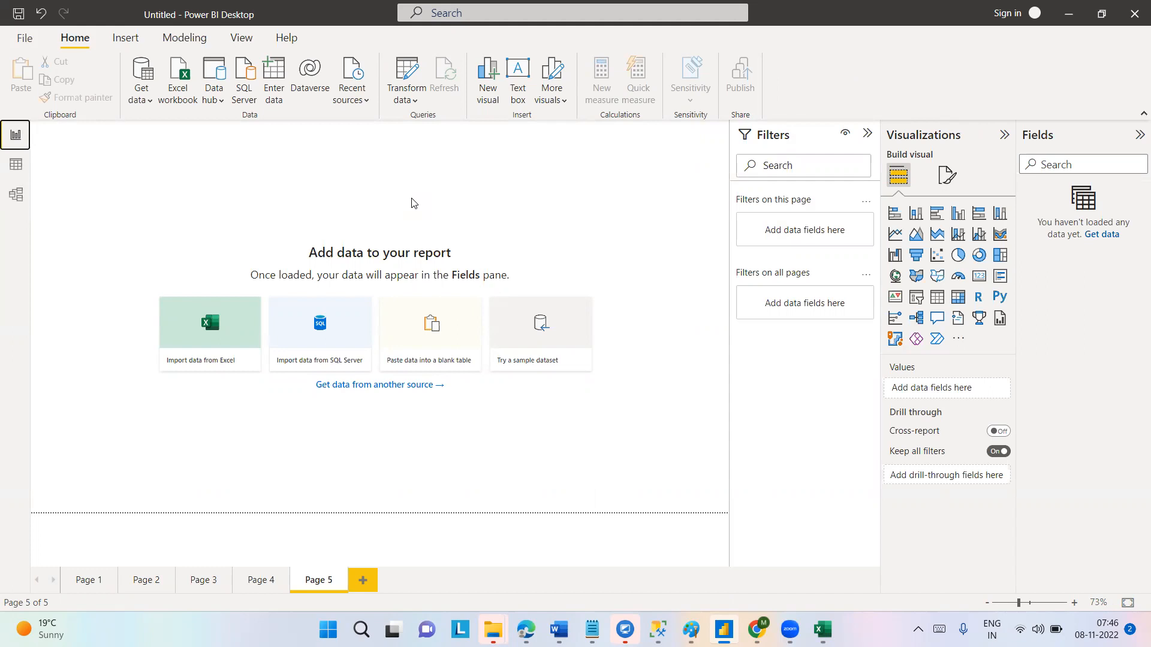
{"action": "left_click", "coordinate": [17, 194]}
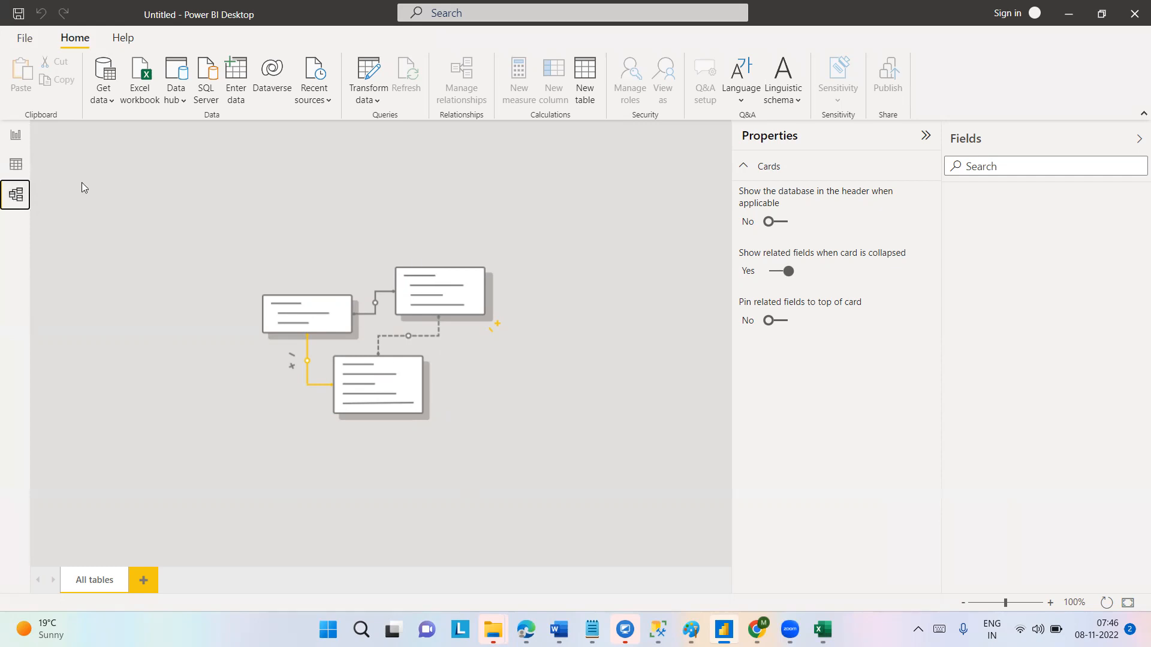
{"action": "left_click", "coordinate": [17, 141]}
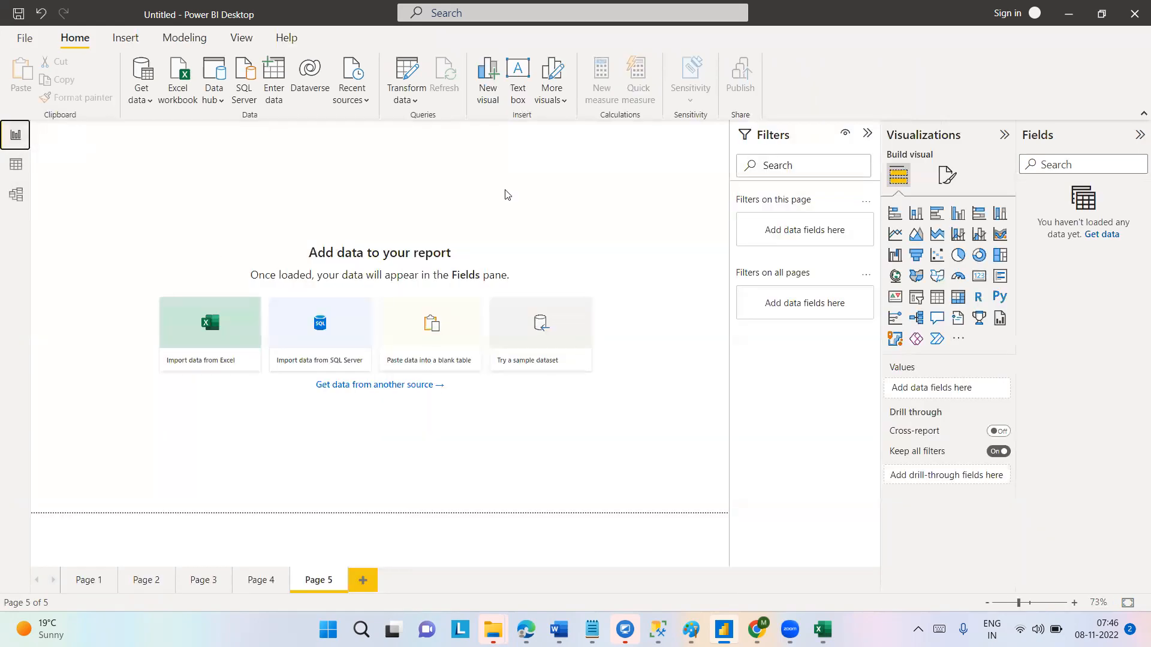
{"action": "left_click", "coordinate": [16, 195]}
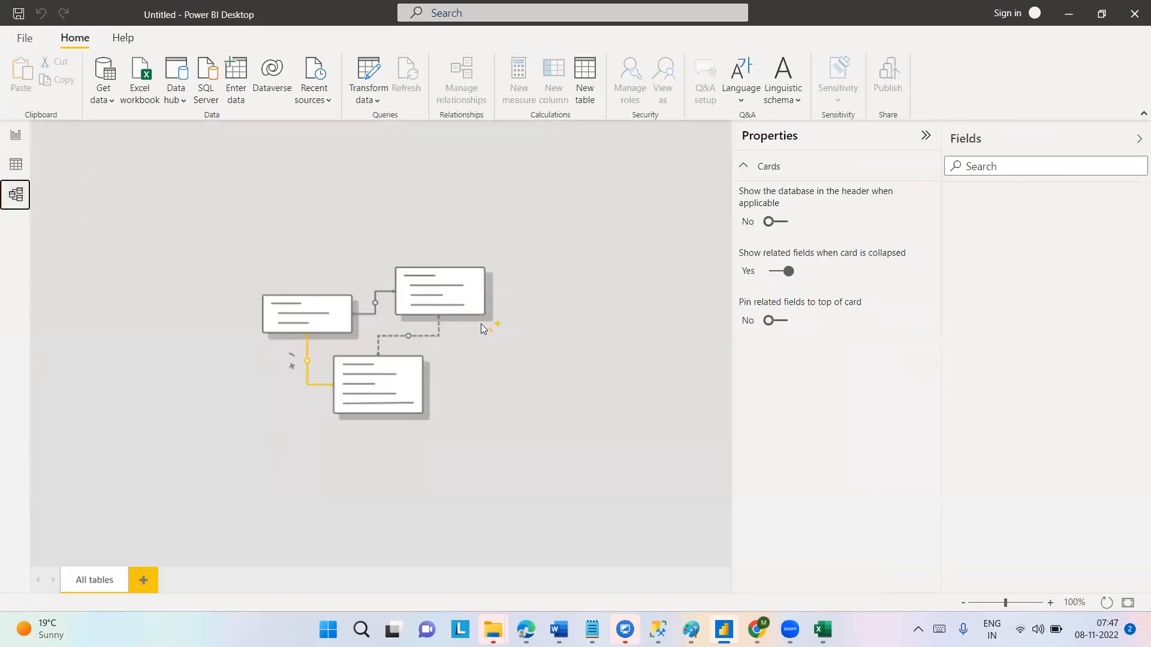
{"action": "left_click", "coordinate": [17, 138]}
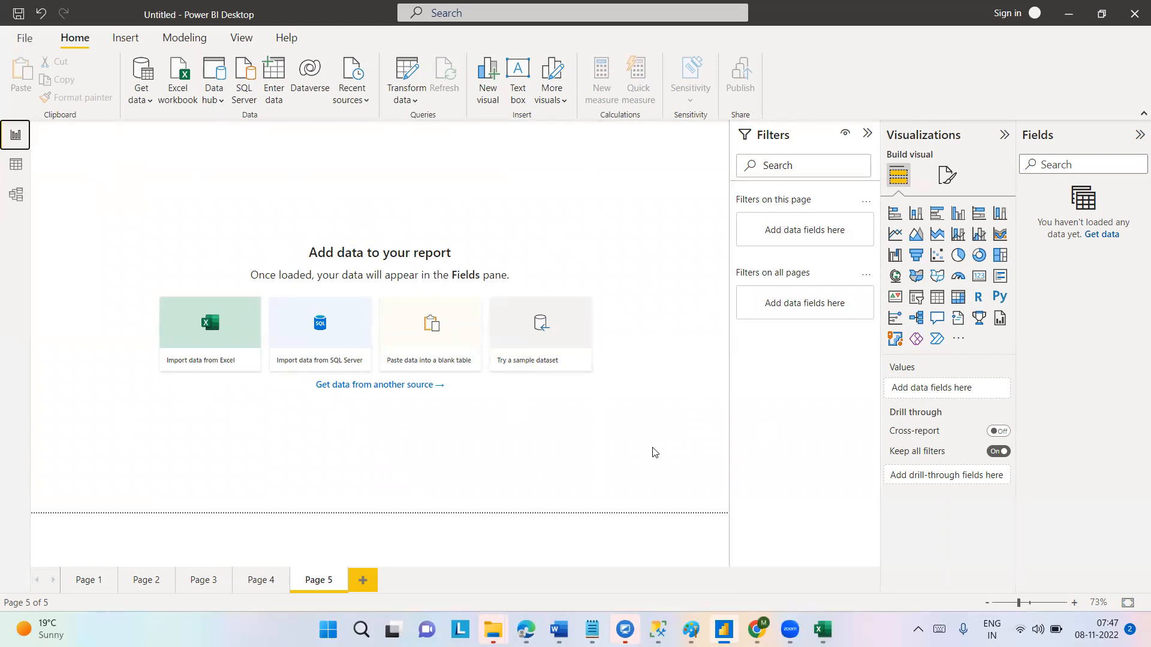
{"action": "left_click", "coordinate": [16, 198]}
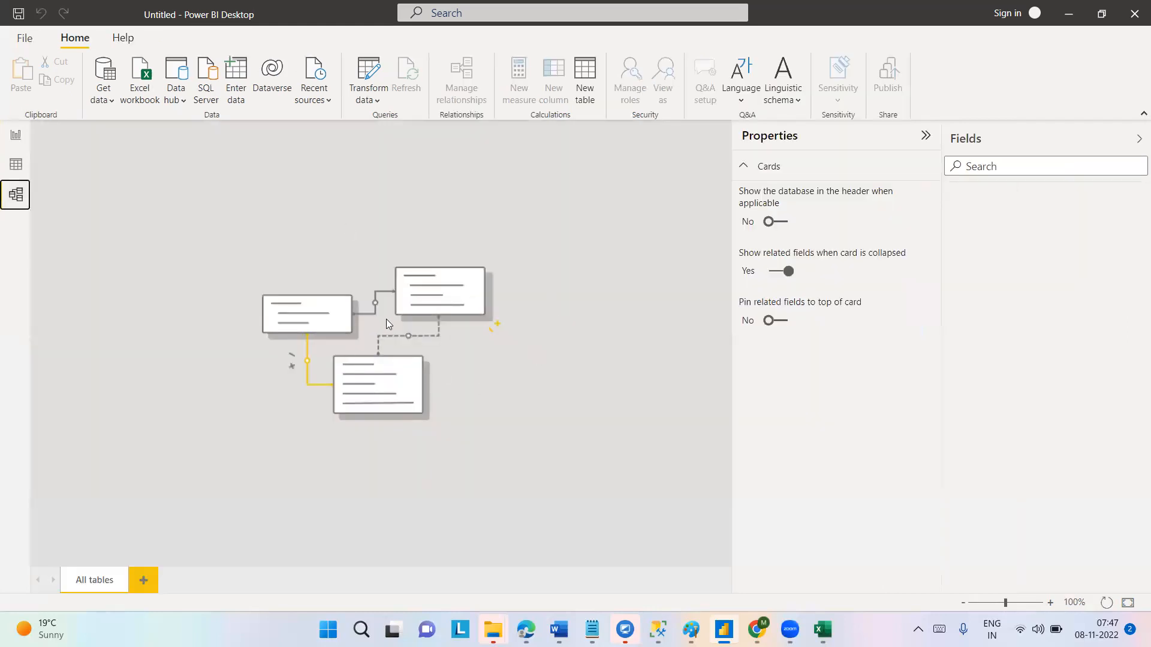
{"action": "left_click", "coordinate": [16, 136]}
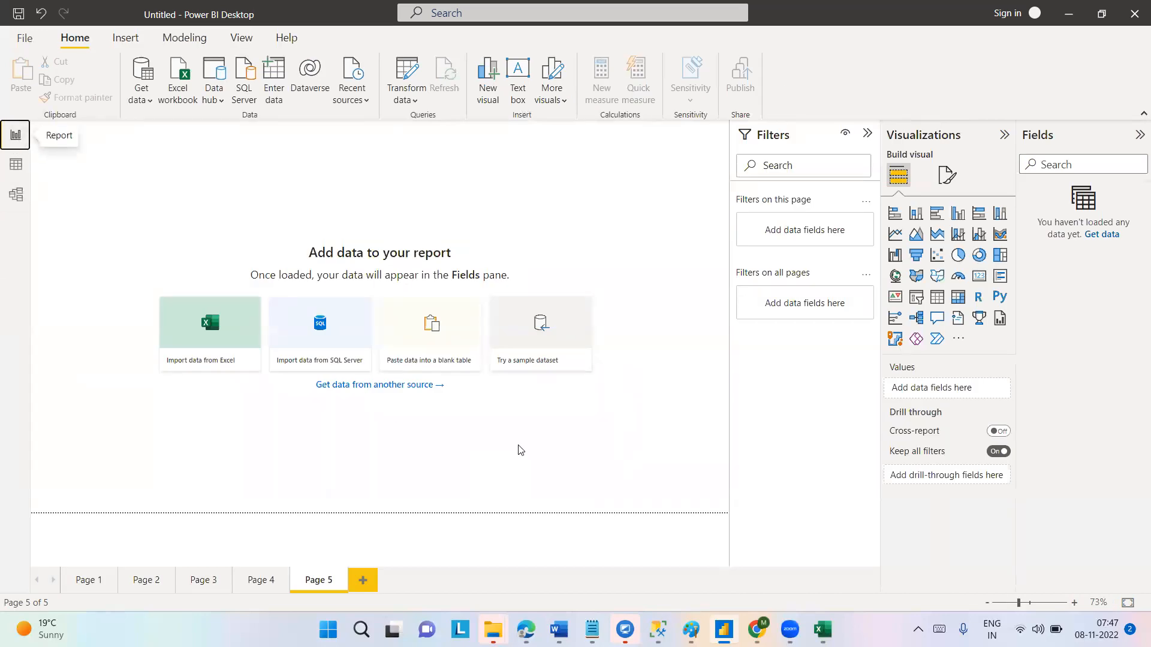
{"action": "left_click", "coordinate": [16, 194]}
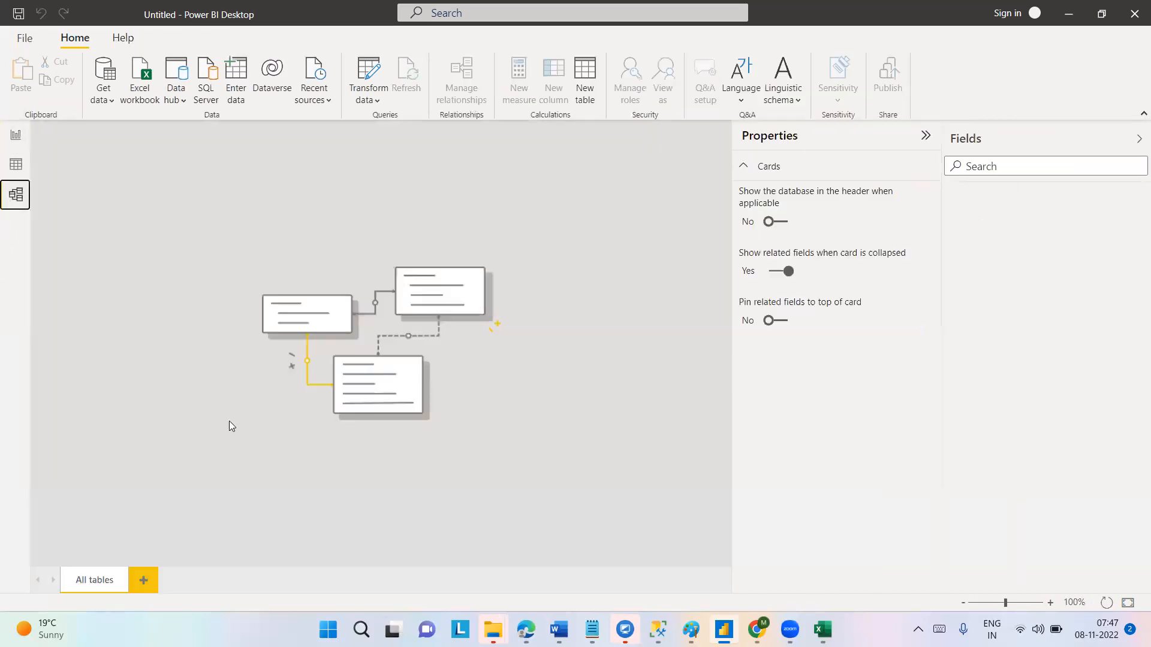
{"action": "left_click", "coordinate": [12, 133]}
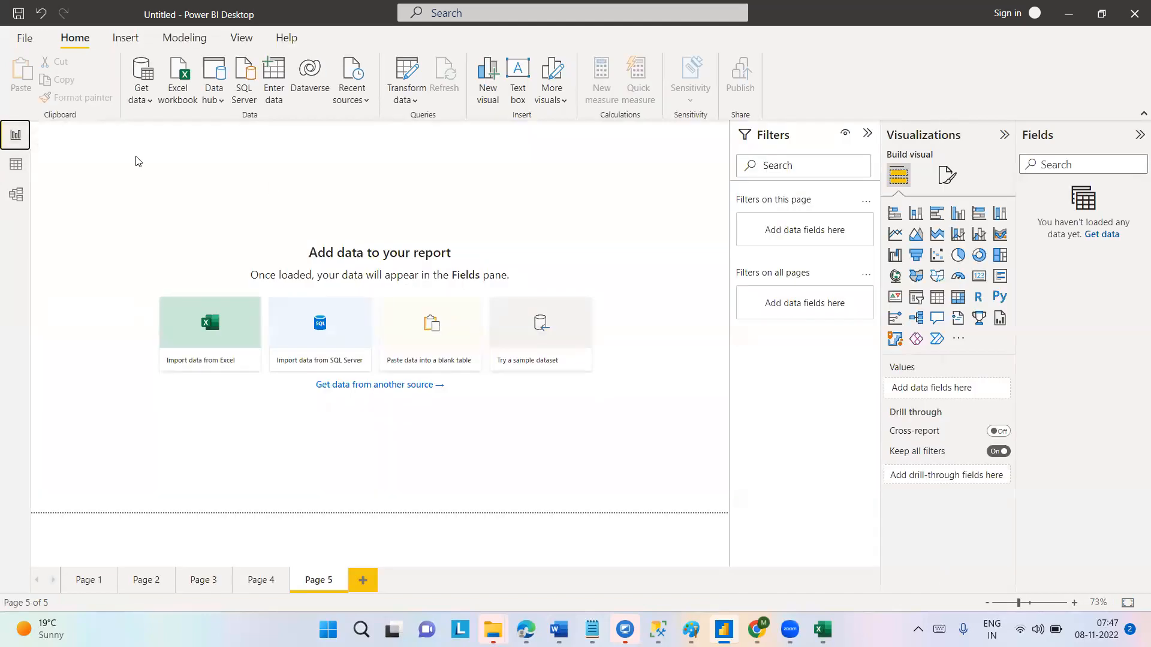
Compare Power BI's empty Model view with the existing fact and dimension table diagram in Paint
{"action": "left_click", "coordinate": [15, 195]}
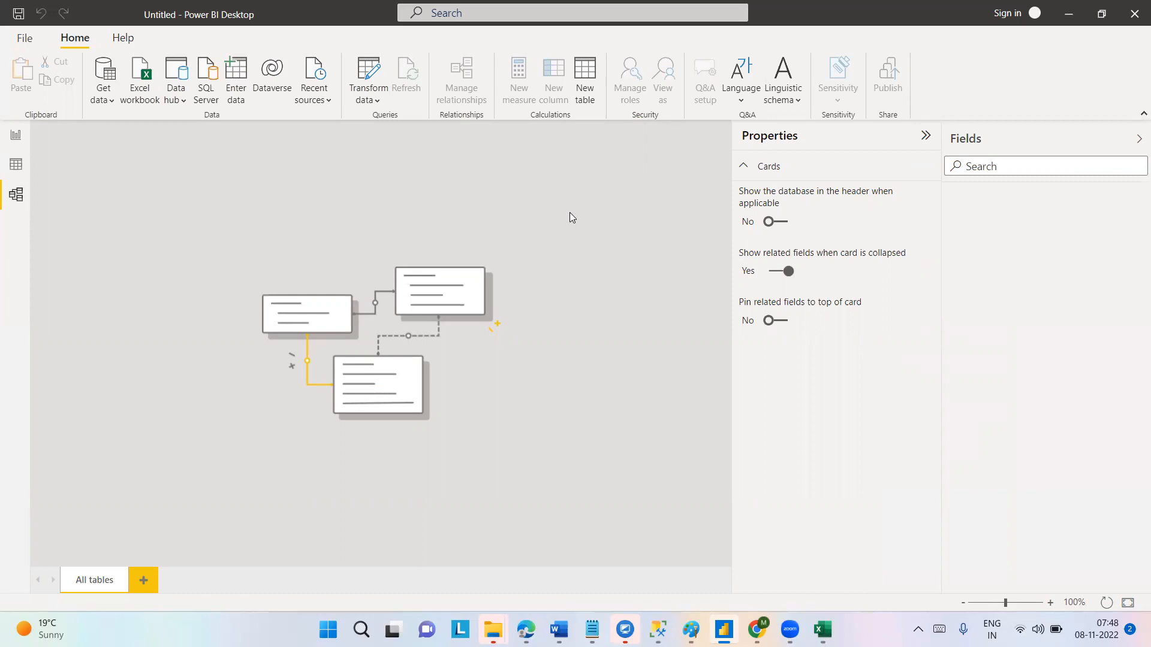
{"action": "left_click", "coordinate": [15, 193]}
{"action": "mouse_move", "coordinate": [658, 629]}
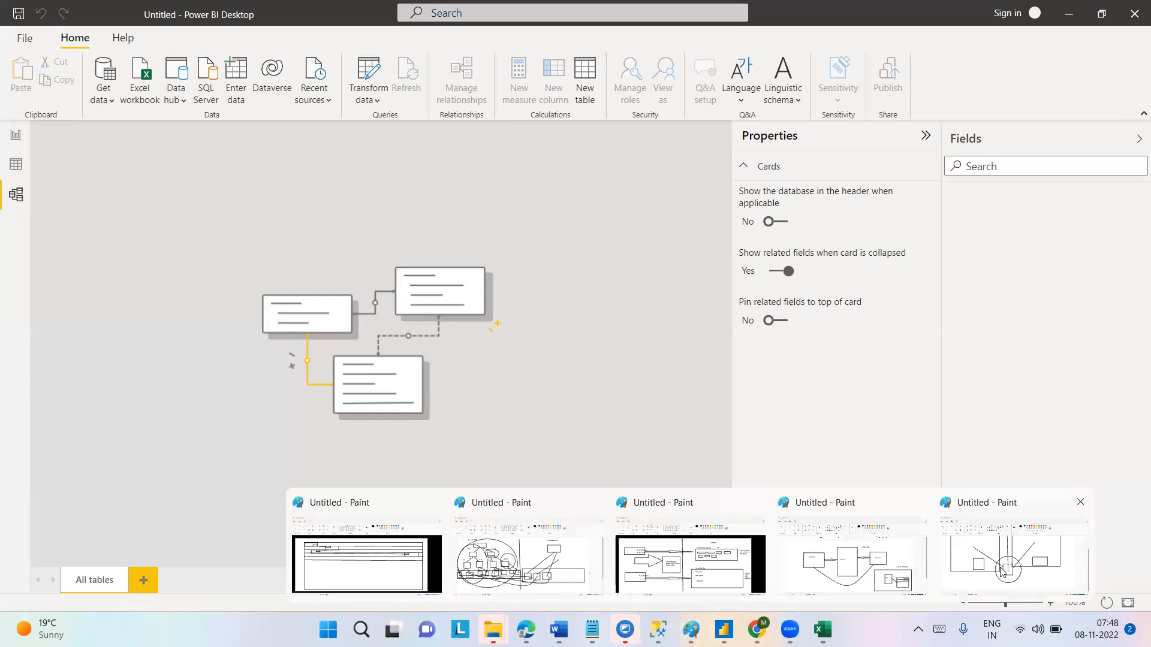
{"action": "left_click", "coordinate": [877, 579]}
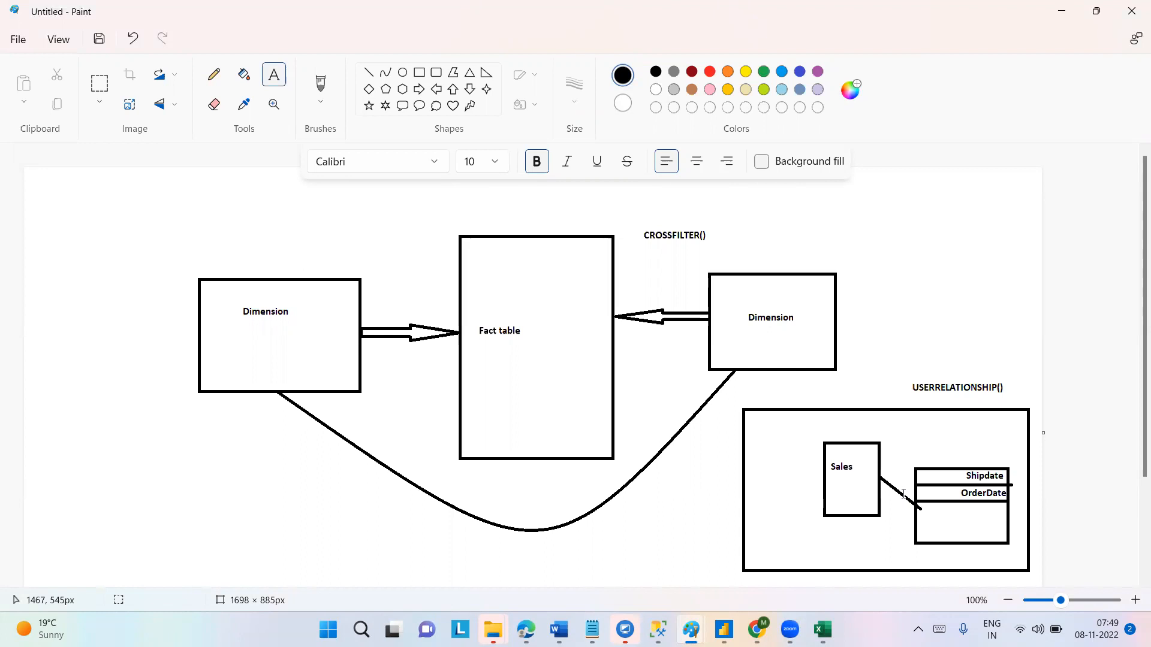
{"action": "mouse_move", "coordinate": [723, 626]}
{"action": "left_click", "coordinate": [724, 629]}
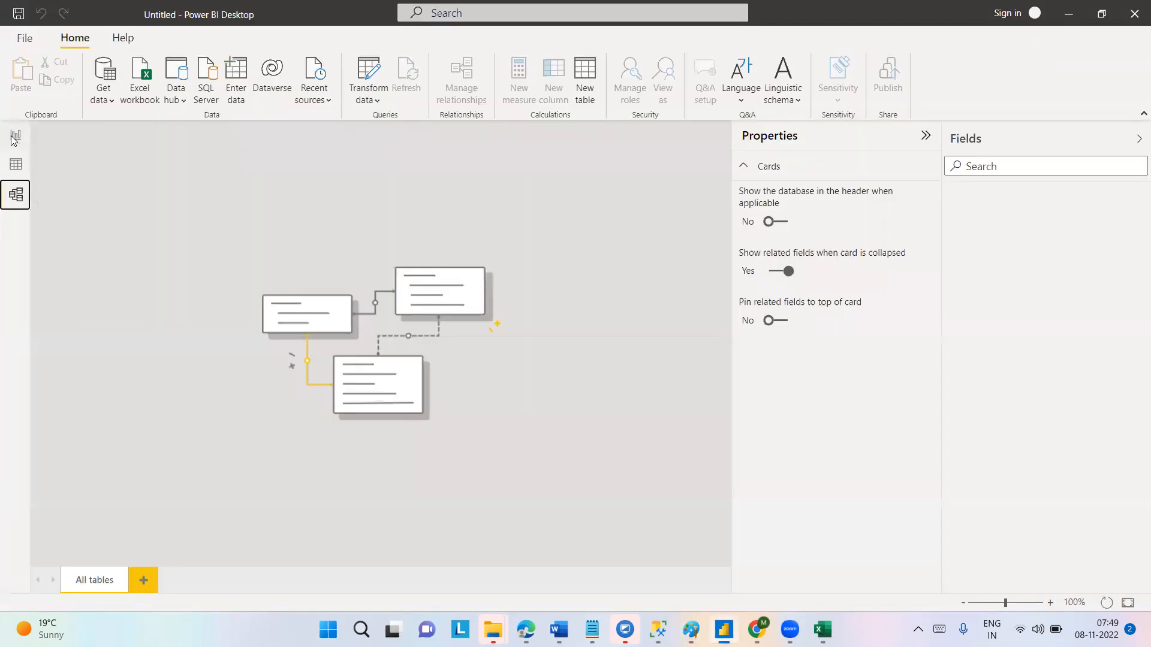
{"action": "mouse_move", "coordinate": [723, 629]}
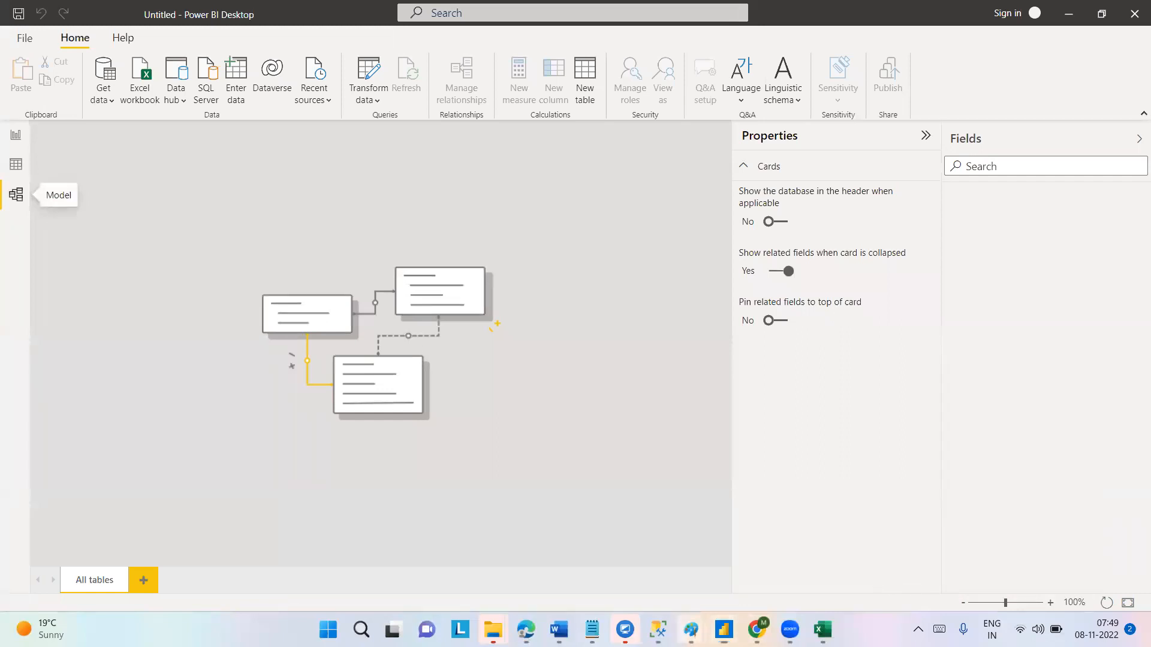
{"action": "left_click", "coordinate": [883, 581]}
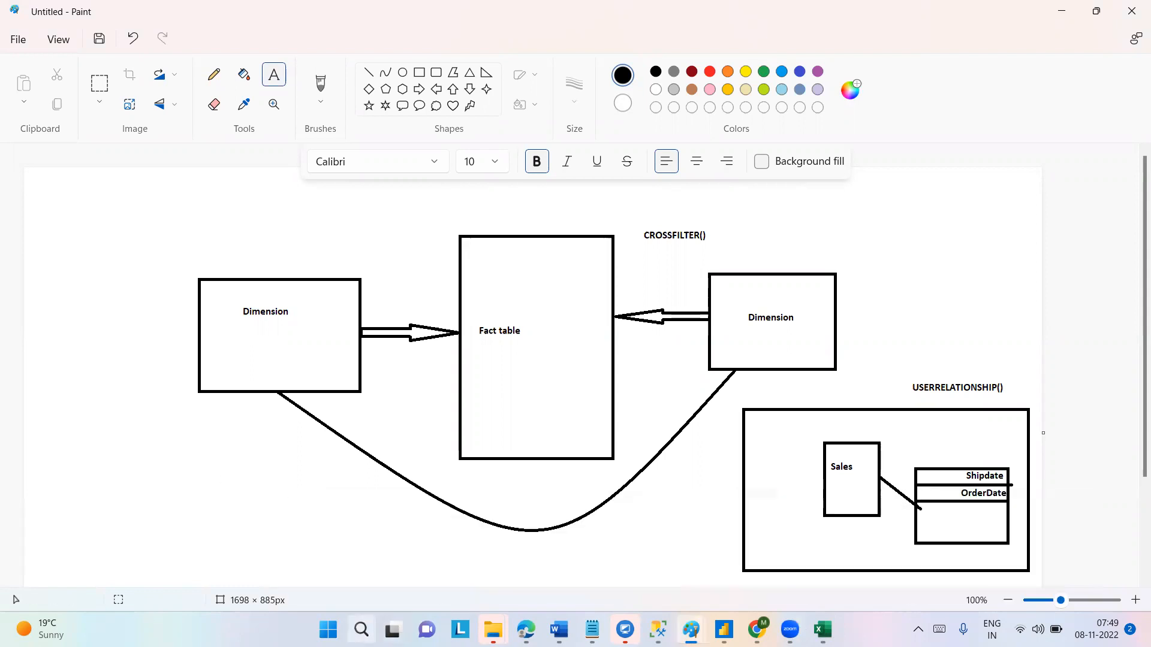
Open a new blank Paint window
{"action": "left_click", "coordinate": [362, 629]}
{"action": "type", "text": "MSPAI"}
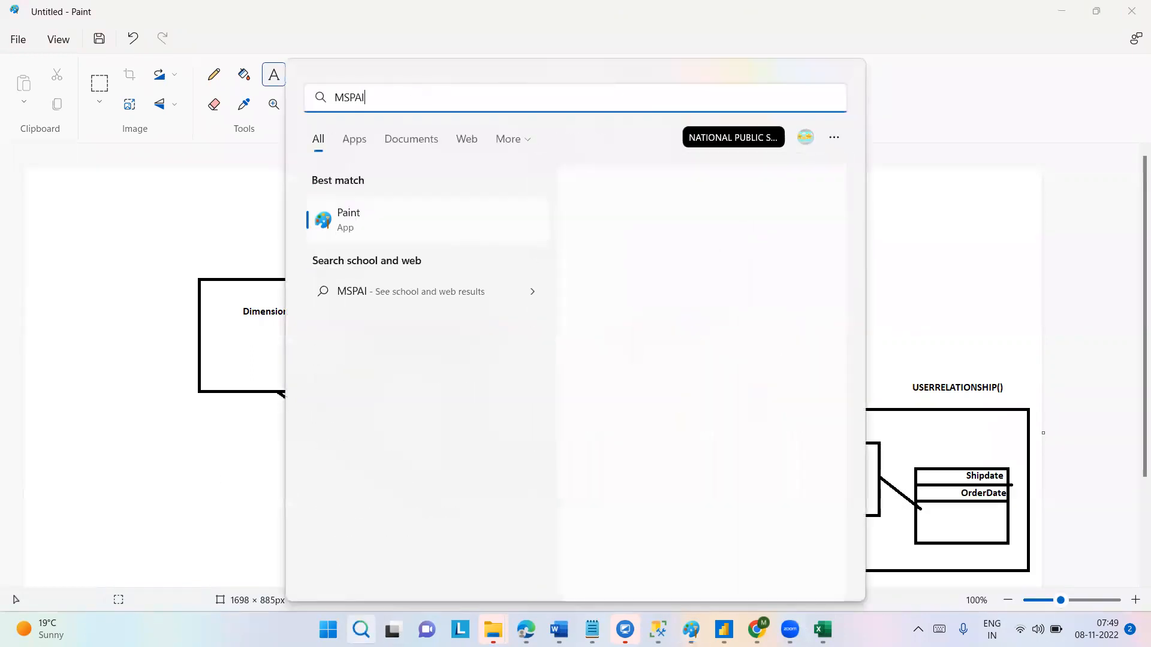
{"action": "left_click", "coordinate": [354, 214]}
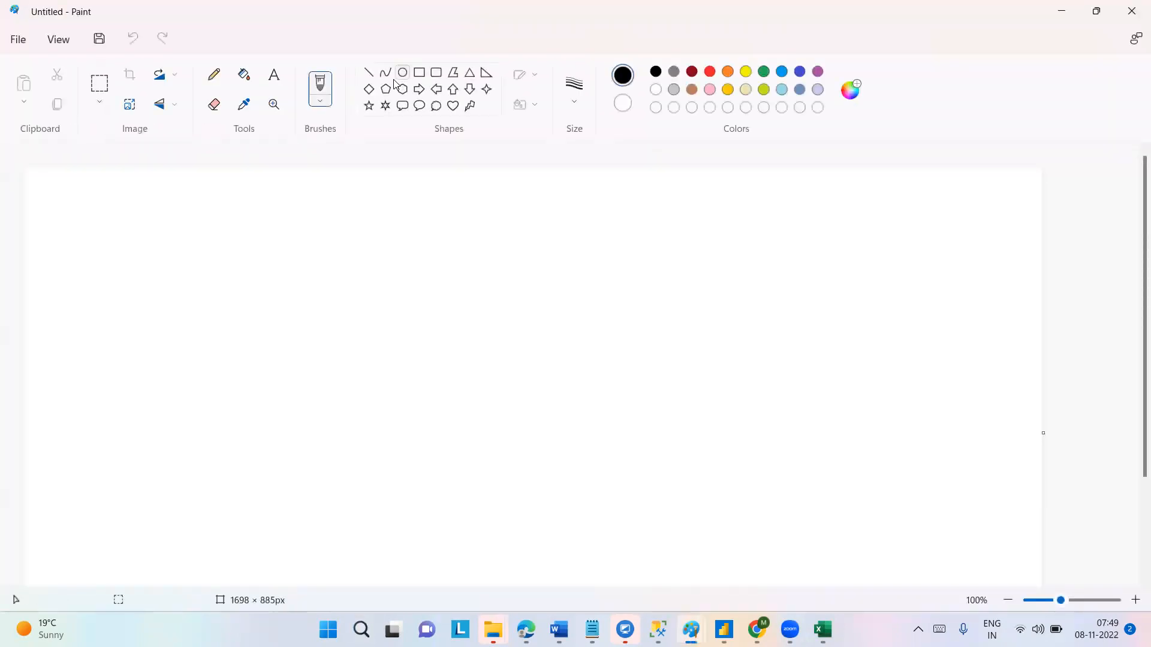
Draw three separate rectangles side by side, with the tallest in the middle and the narrowest at the far right of the canvas
{"action": "left_click", "coordinate": [420, 73]}
{"action": "left_click_drag", "start_coordinate": [413, 240], "coordinate": [584, 527]}
{"action": "mouse_move", "coordinate": [782, 268]}
{"action": "left_mouse_down"}
{"action": "mouse_move", "coordinate": [793, 331]}
{"action": "mouse_move", "coordinate": [896, 430]}
{"action": "left_mouse_up"}
{"action": "left_click_drag", "start_coordinate": [99, 275], "coordinate": [274, 432]}
{"action": "left_click", "coordinate": [337, 333]}
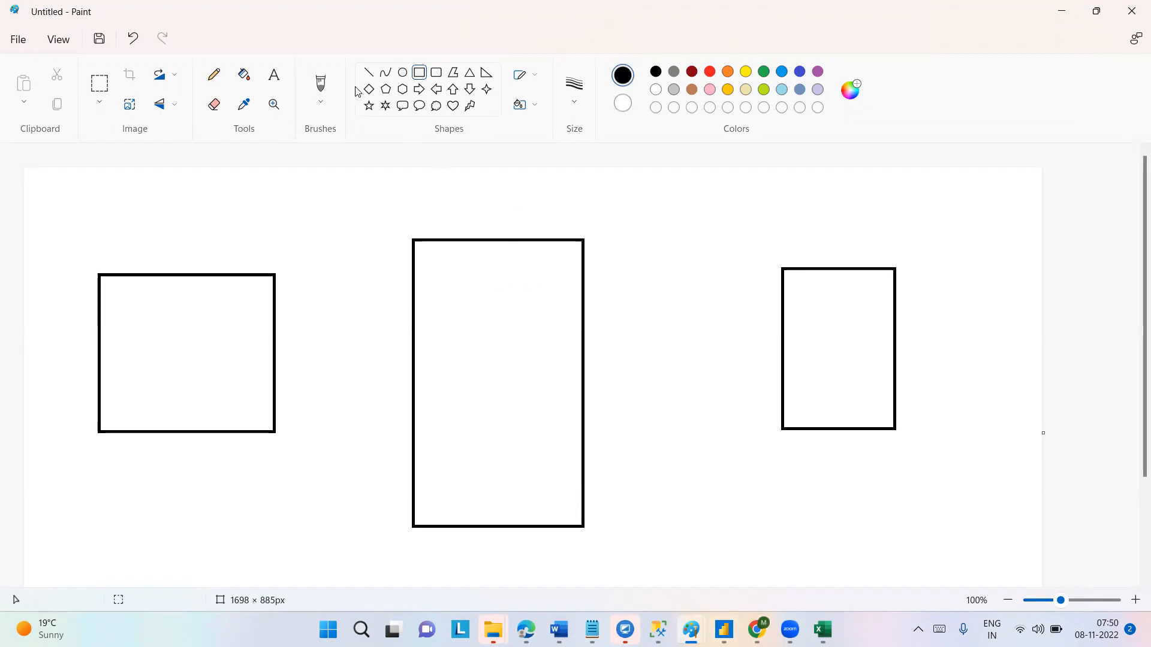
Draw two right-pointing block arrows: about 234 × 39 px between the left and middle rectangles, and about 71 × 288 px against the middle one's right edge
{"action": "left_click", "coordinate": [418, 90]}
{"action": "left_click_drag", "start_coordinate": [274, 329], "coordinate": [413, 353]}
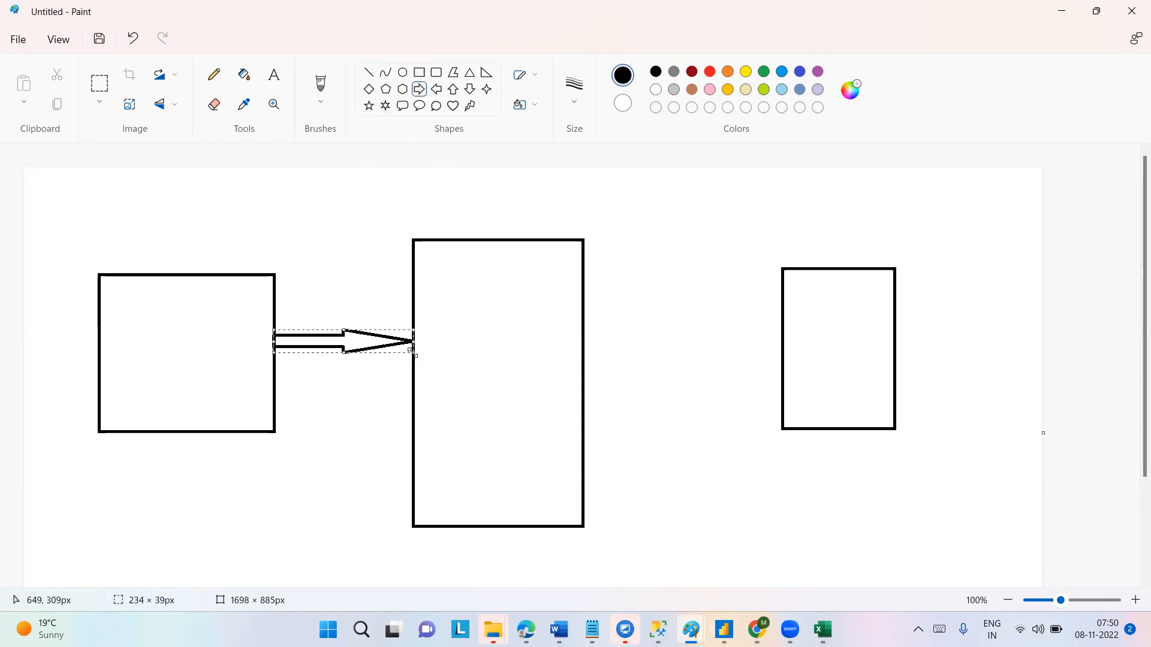
{"action": "left_click", "coordinate": [750, 444]}
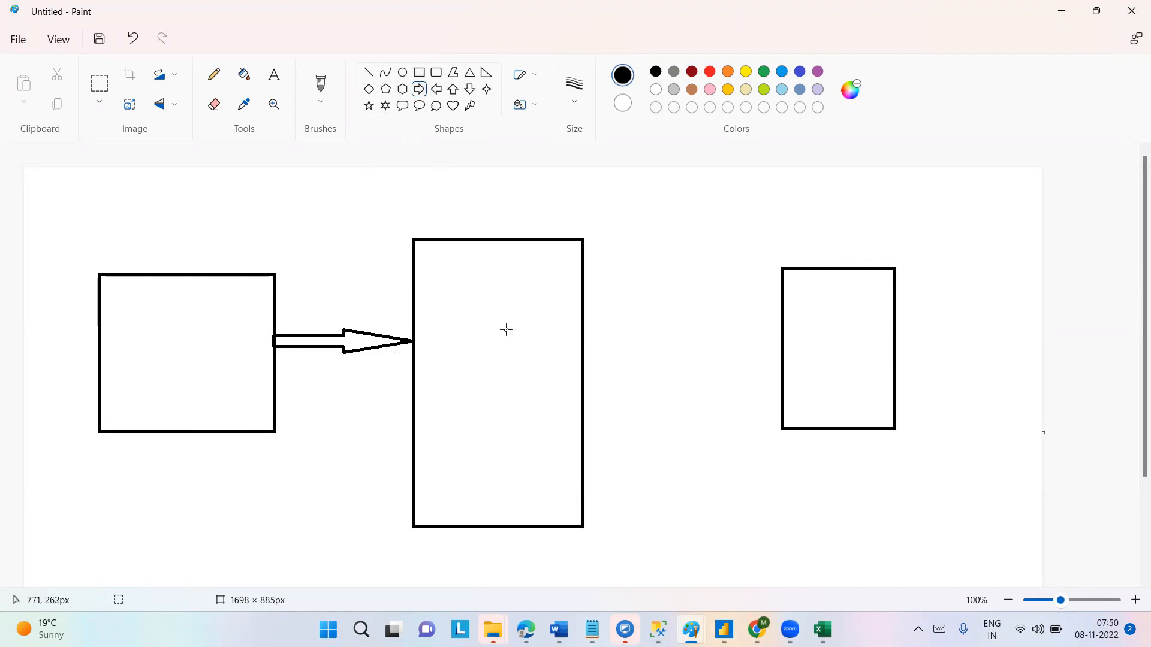
{"action": "left_click_drag", "start_coordinate": [647, 282], "coordinate": [690, 455]}
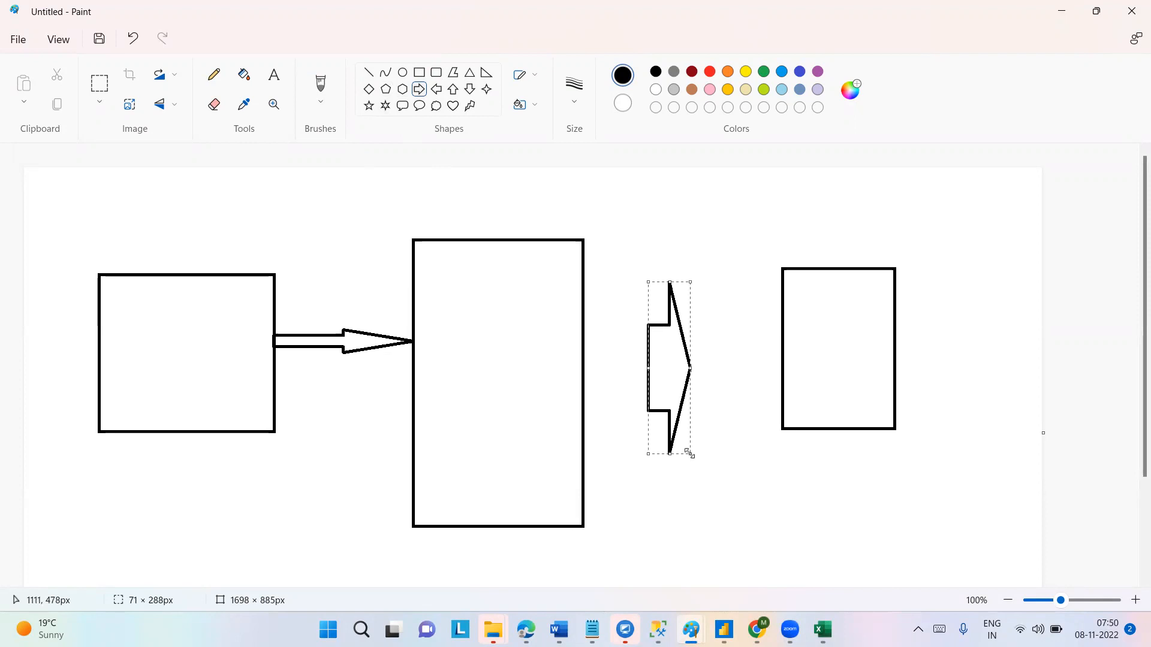
{"action": "left_click_drag", "start_coordinate": [673, 357], "coordinate": [611, 357]}
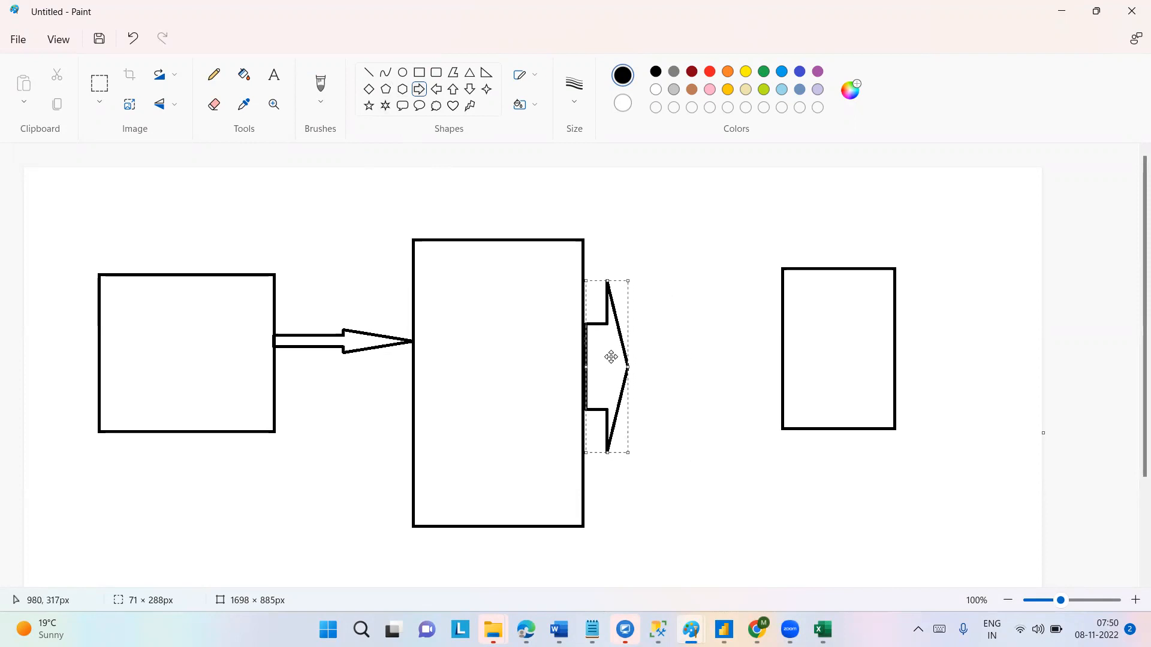
Draw a narrow rectangle about 138 × 385 px at the tip of the tall block arrow
{"action": "left_click", "coordinate": [420, 72]}
{"action": "left_click_drag", "start_coordinate": [628, 269], "coordinate": [712, 499]}
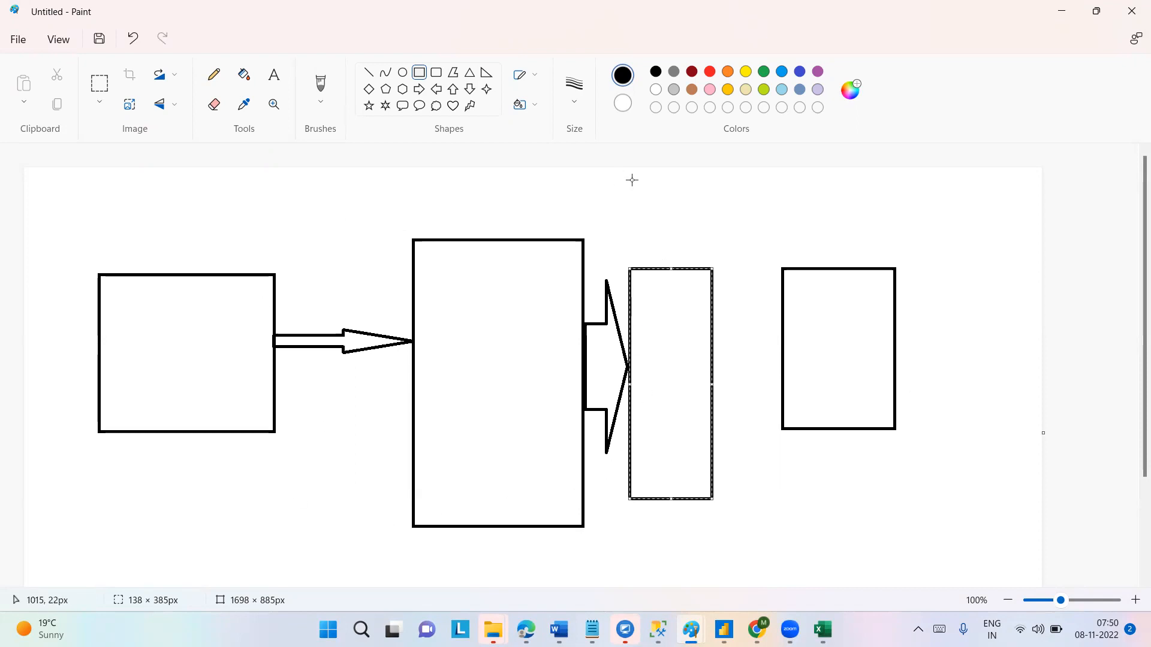
{"action": "left_click", "coordinate": [999, 287]}
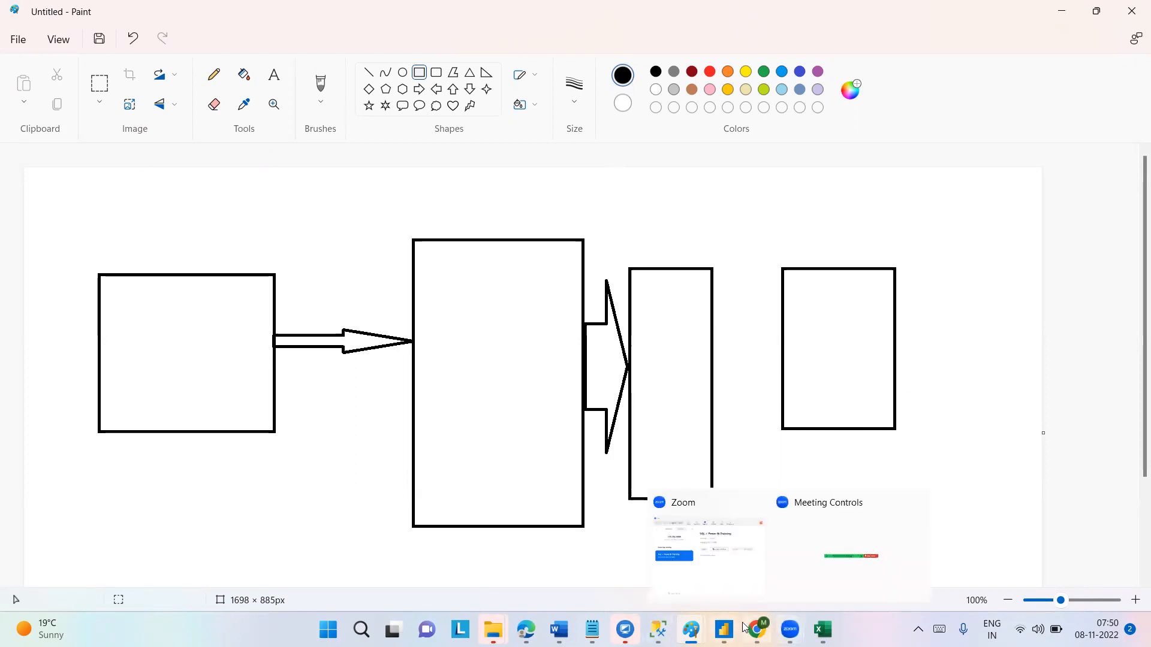
Show Power BI's Report view, and back in Paint enclose the far-right rectangle in a larger one about 377 × 494 px
{"action": "key", "text": "alt+Tab"}
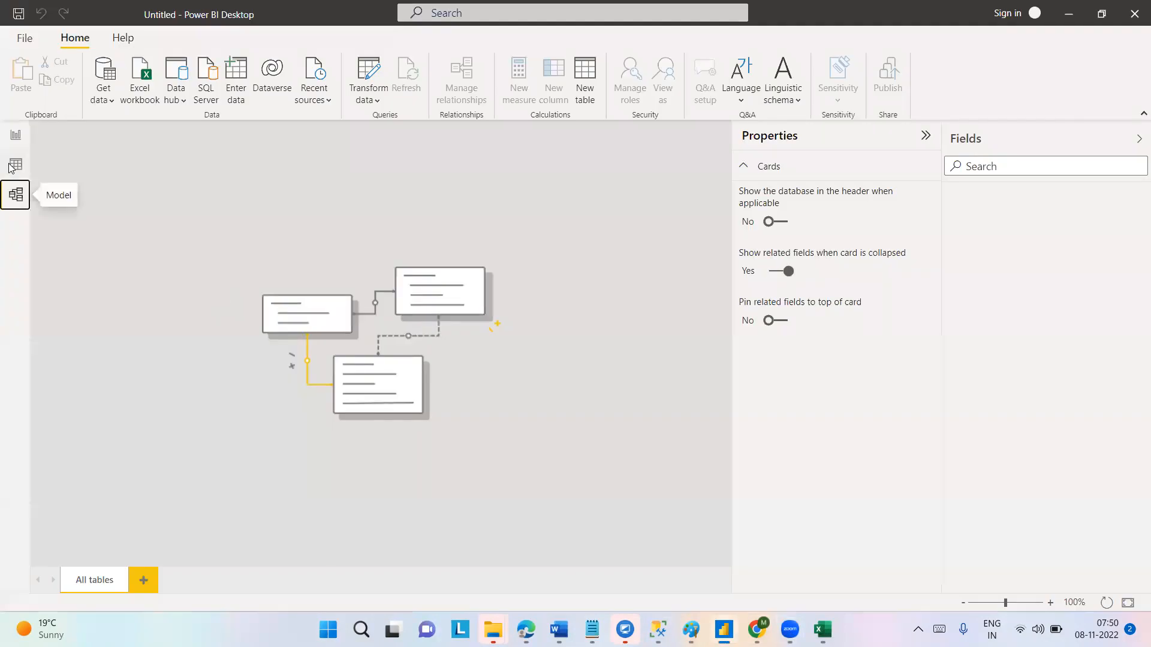
{"action": "left_click", "coordinate": [15, 135]}
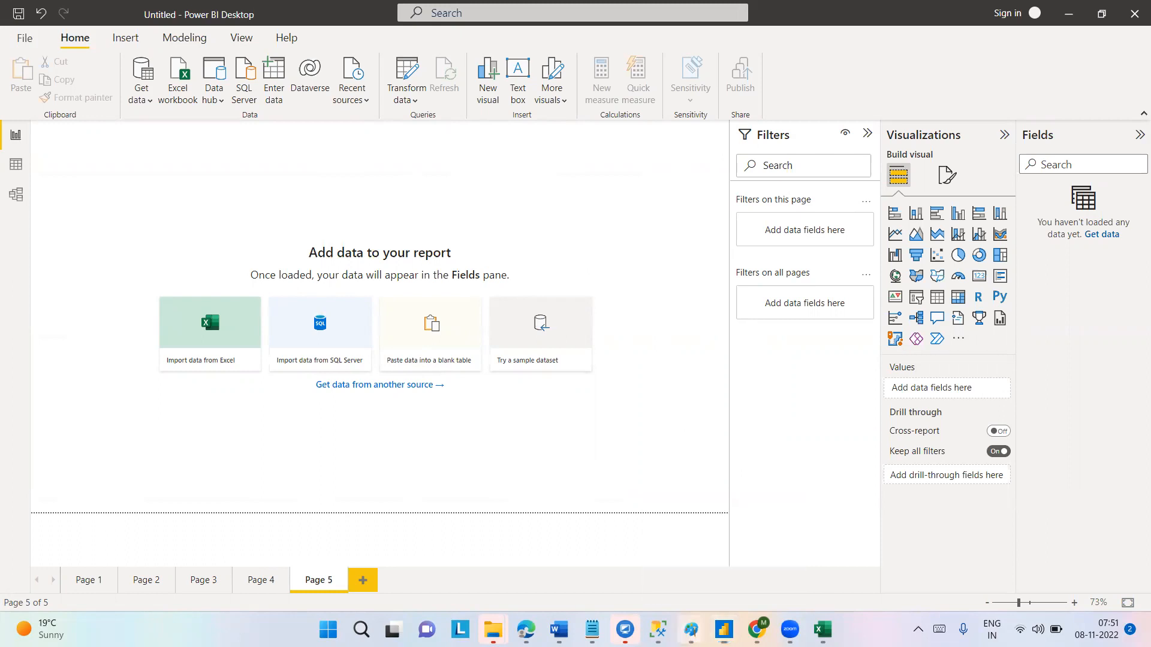
{"action": "mouse_move", "coordinate": [690, 623]}
{"action": "left_click", "coordinate": [1048, 563]}
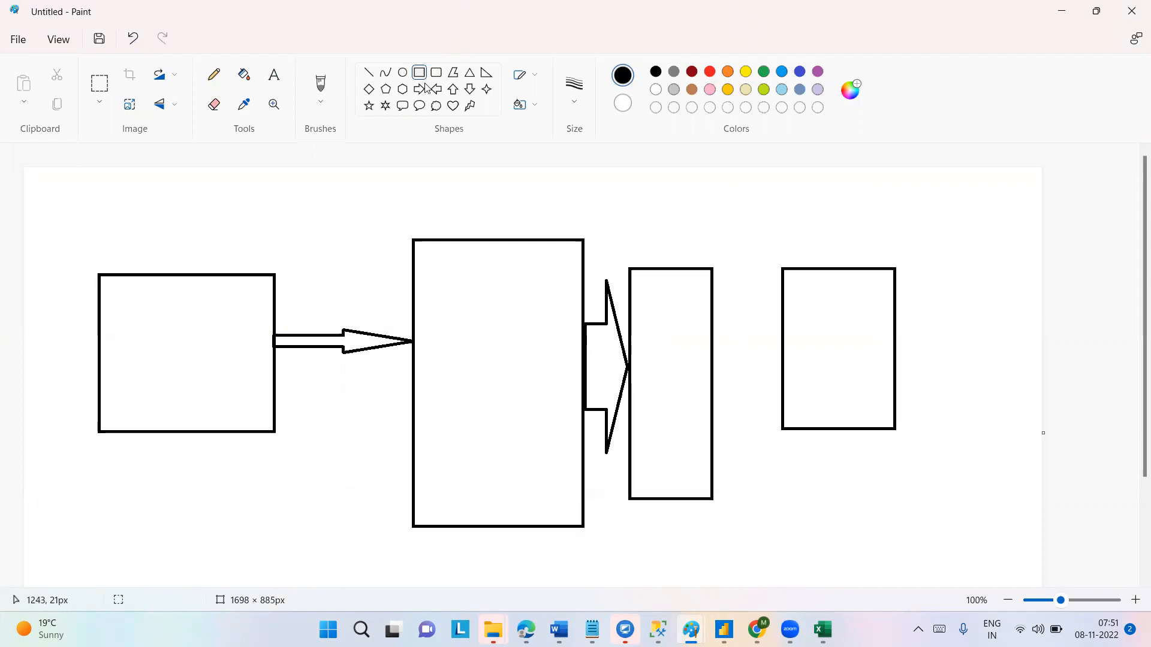
{"action": "left_click_drag", "start_coordinate": [744, 213], "coordinate": [970, 508]}
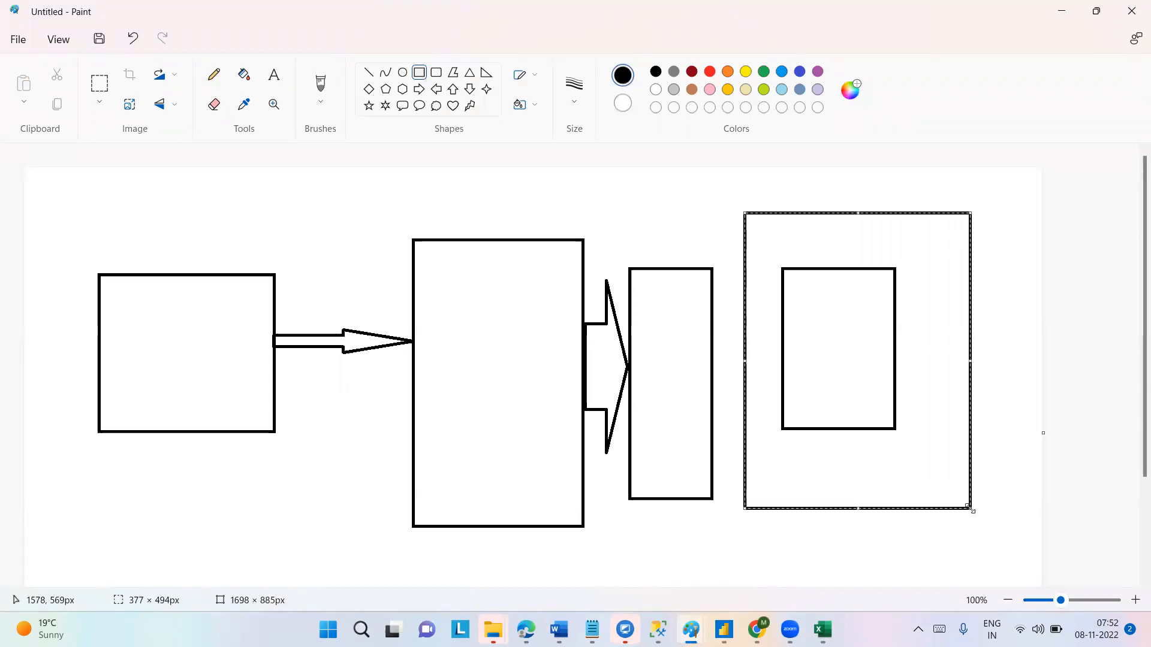
Glance at Power BI's Report view, and in Paint draw an ellipse about 1104 × 656 px around the rectangles joined by arrows
{"action": "left_click", "coordinate": [723, 629]}
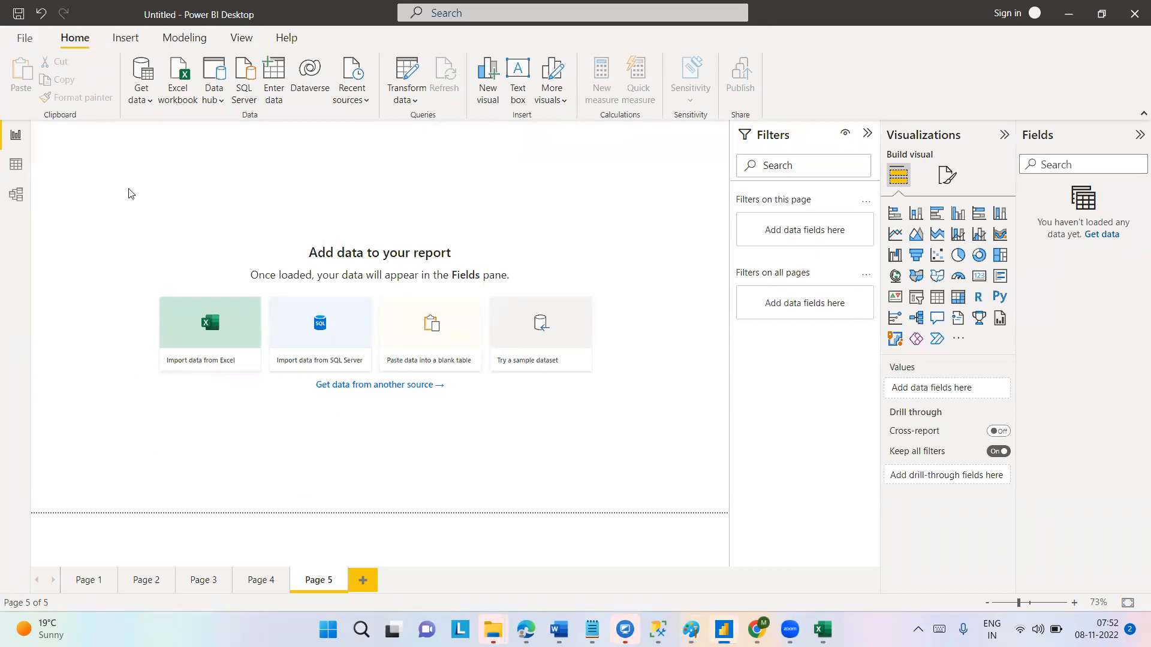
{"action": "key", "text": "alt+Tab"}
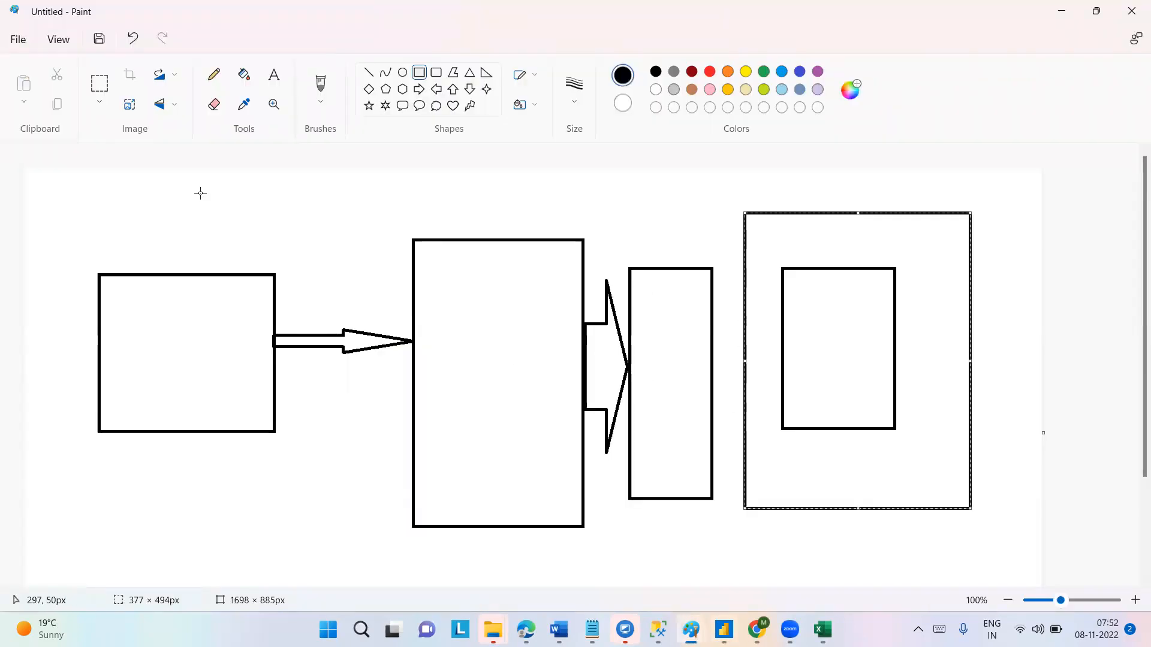
{"action": "left_click", "coordinate": [403, 72]}
{"action": "left_click_drag", "start_coordinate": [59, 191], "coordinate": [721, 583]}
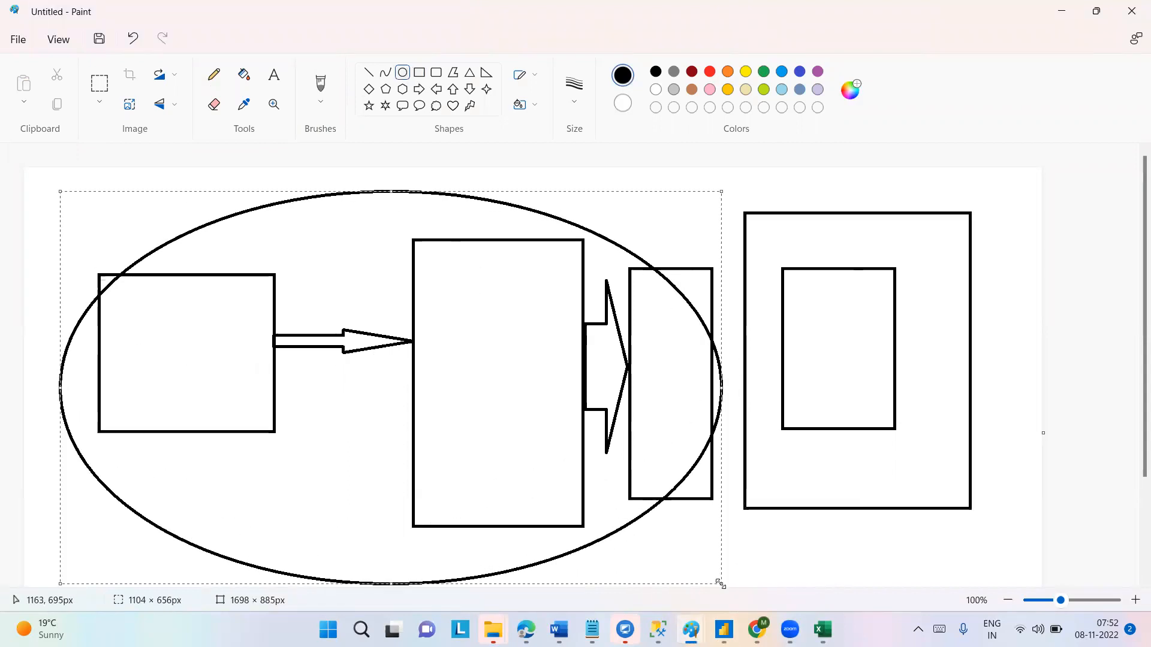
Compare the Paint diagram with Power BI's Report and Model views, ending on the Report view
{"action": "key", "text": "alt+Tab"}
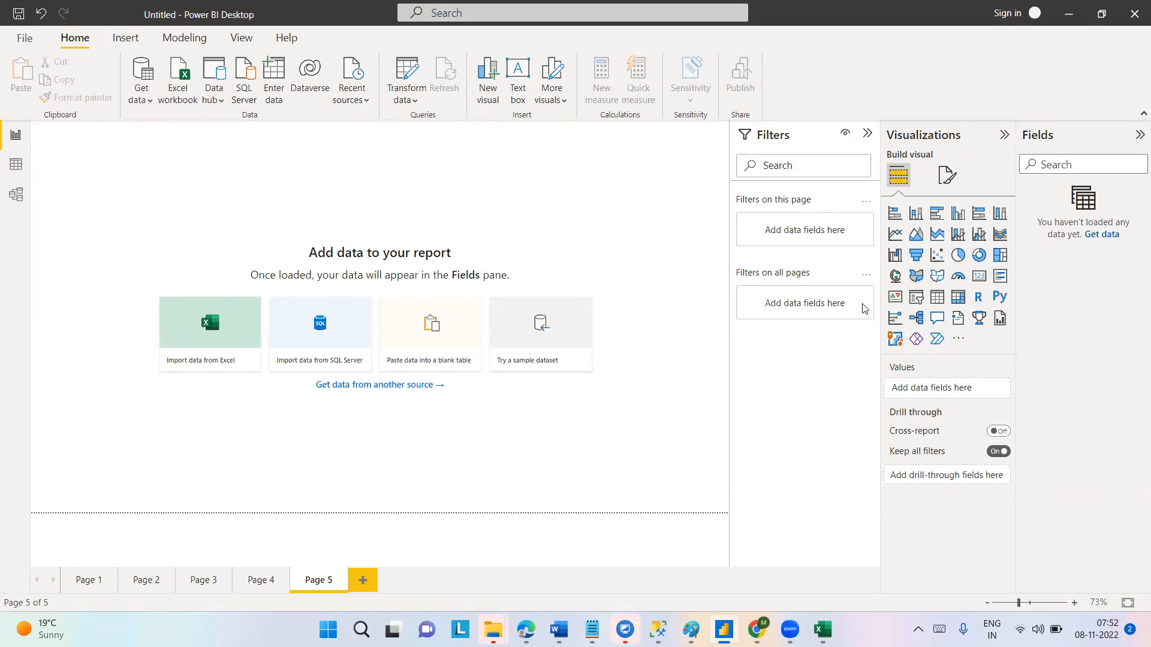
{"action": "key", "text": "alt+Tab"}
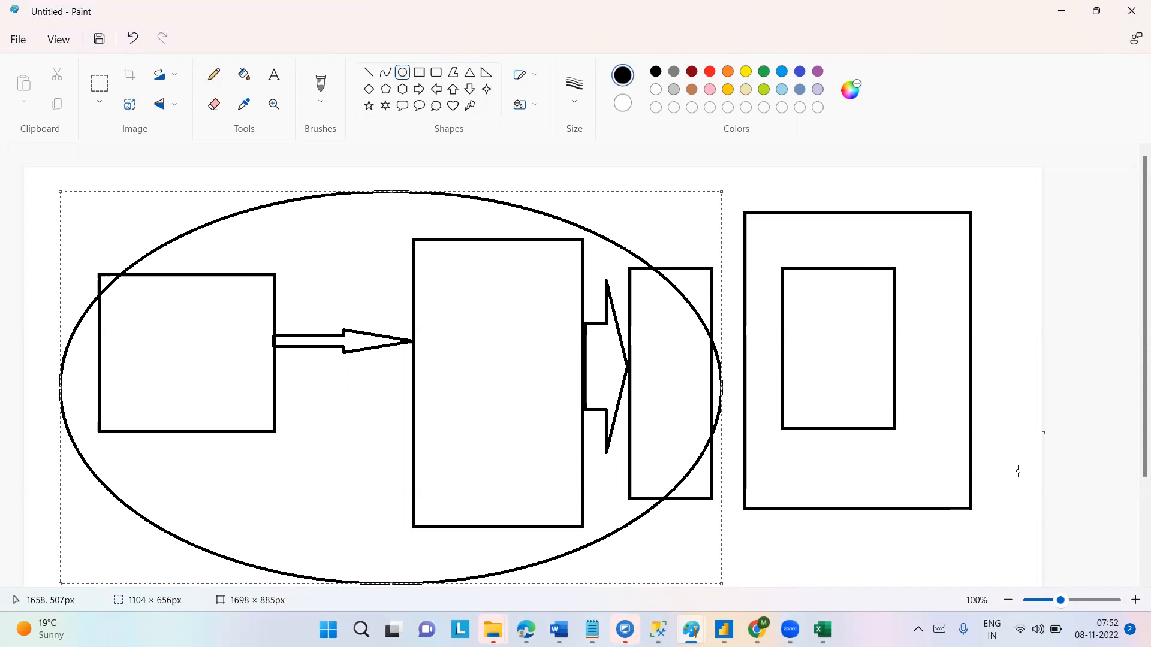
{"action": "key", "text": "alt+Tab"}
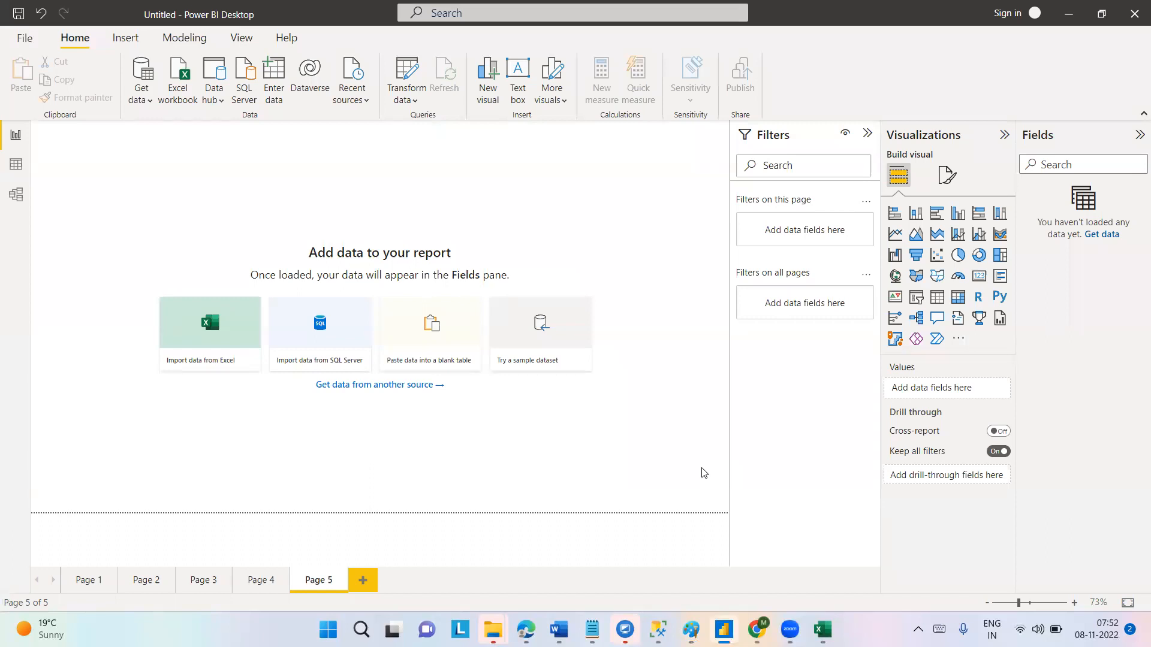
{"action": "left_click", "coordinate": [691, 629]}
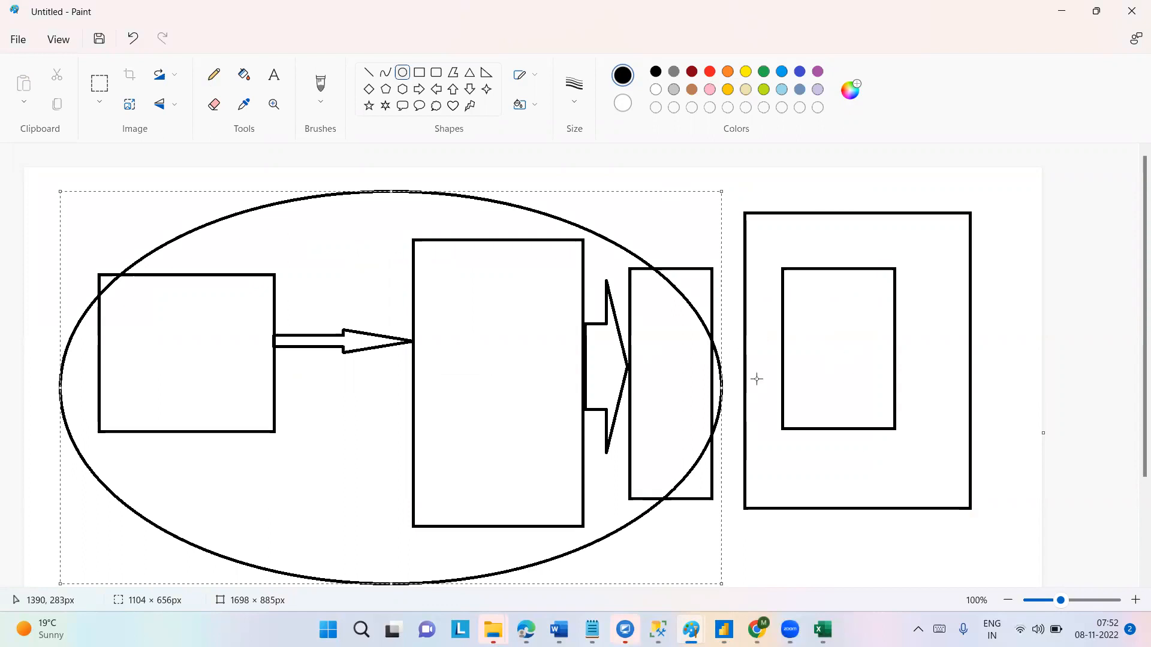
{"action": "left_click", "coordinate": [1023, 281]}
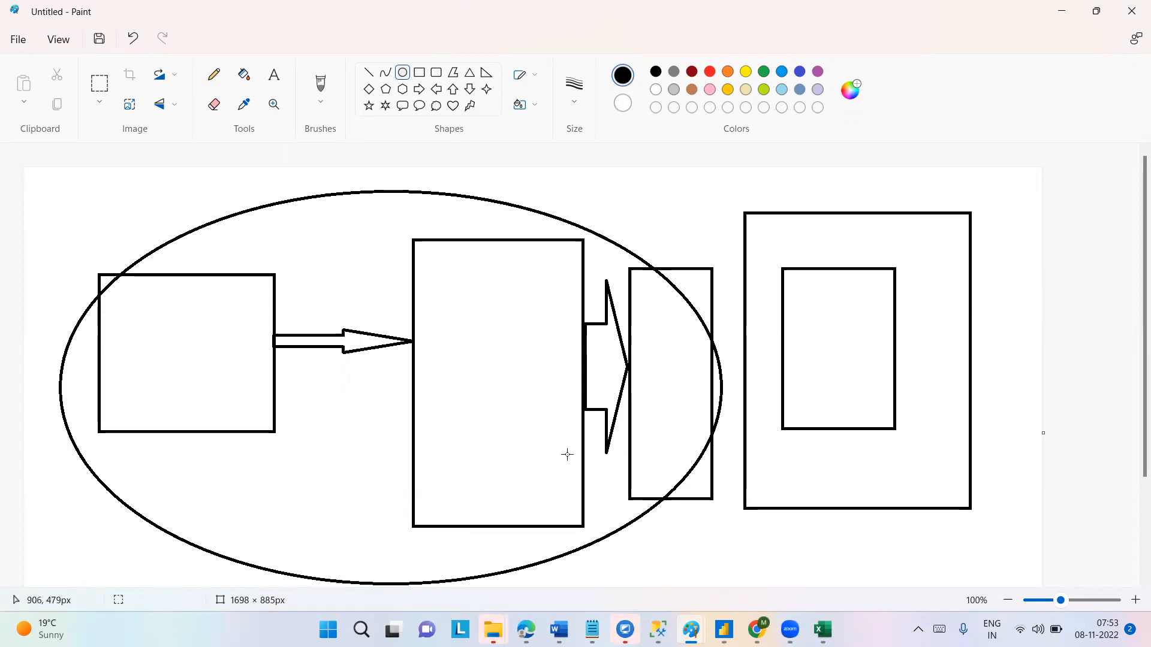
{"action": "key", "text": "Caps_Lock"}
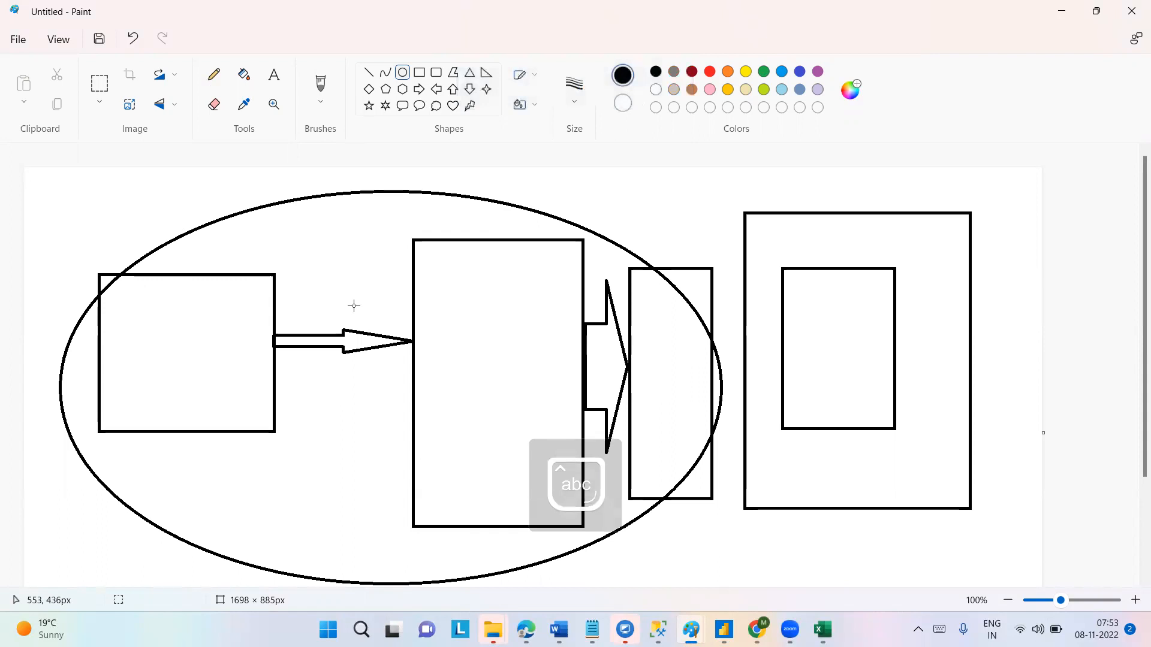
{"action": "key", "text": "alt+Tab"}
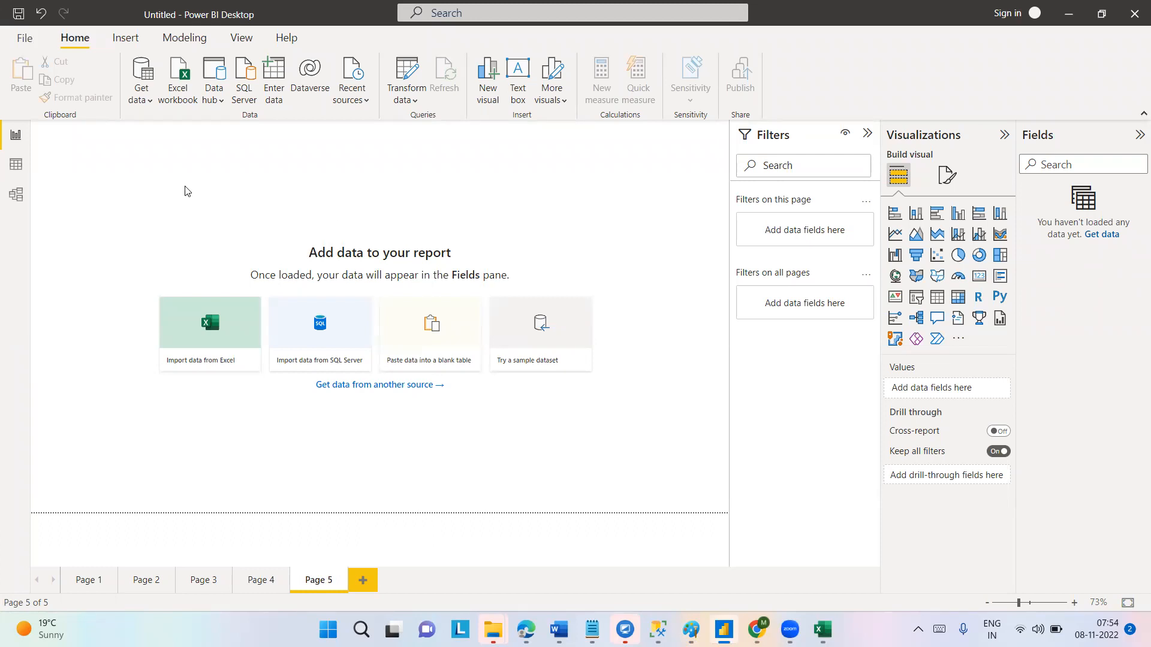
{"action": "left_click", "coordinate": [16, 195]}
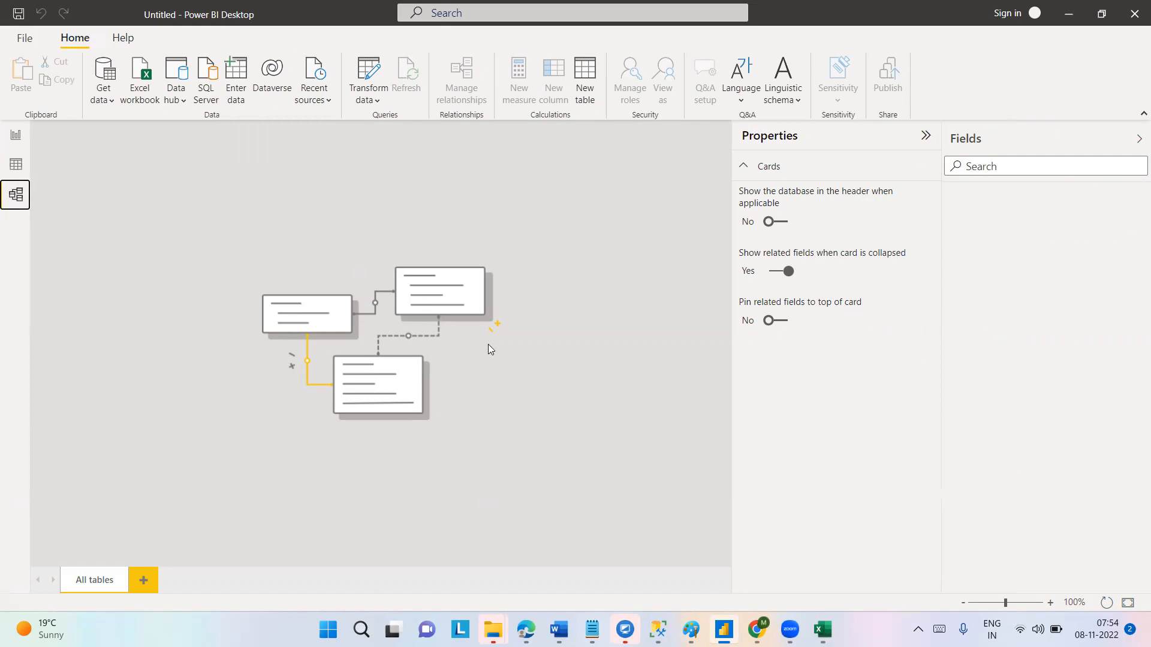
{"action": "left_click", "coordinate": [15, 142]}
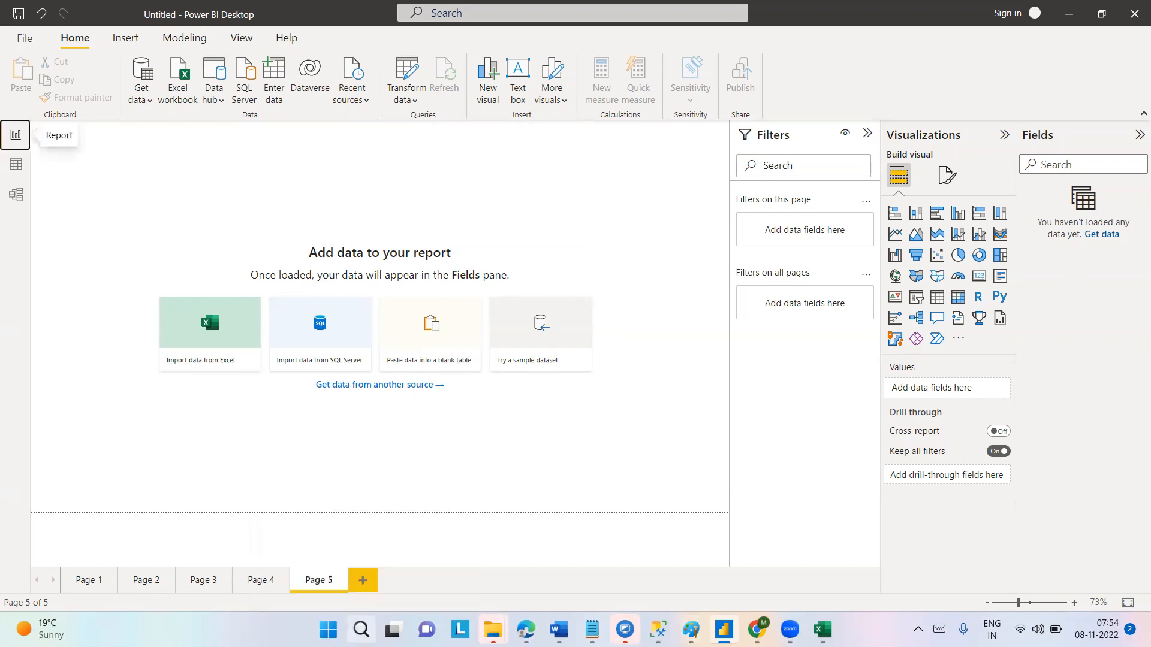
Open another new Paint window and write the text "Reports" near the top of the canvas
{"action": "mouse_move", "coordinate": [361, 630]}
{"action": "left_click", "coordinate": [324, 536]}
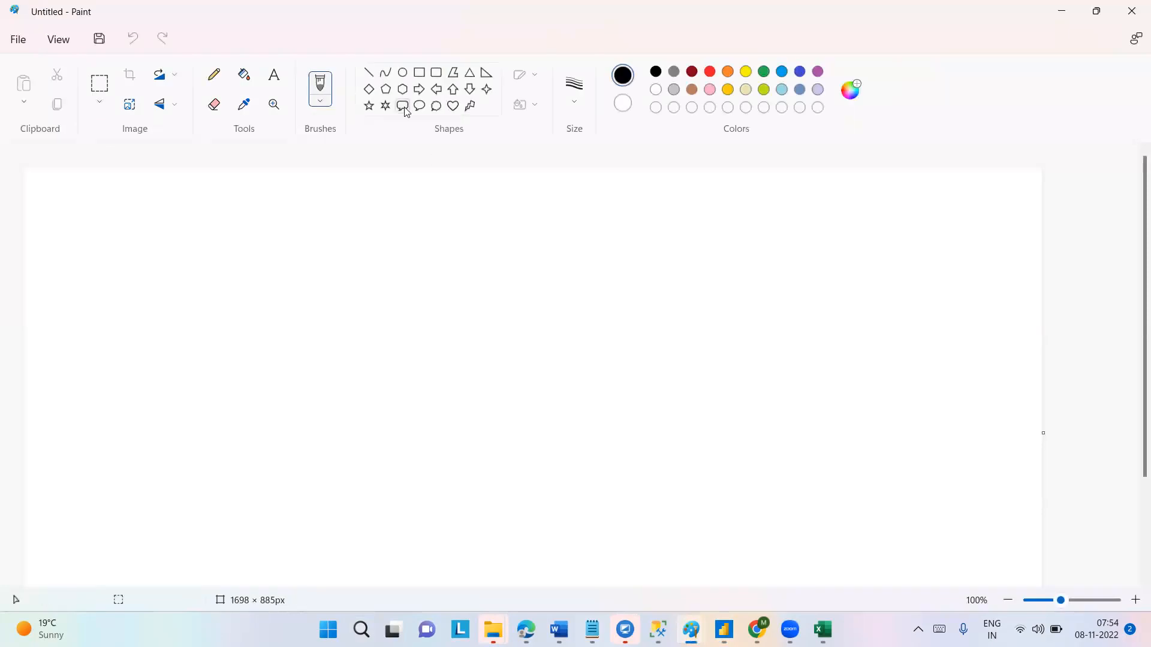
{"action": "left_click", "coordinate": [274, 74]}
{"action": "left_click", "coordinate": [177, 199]}
{"action": "type", "text": "Reportd"}
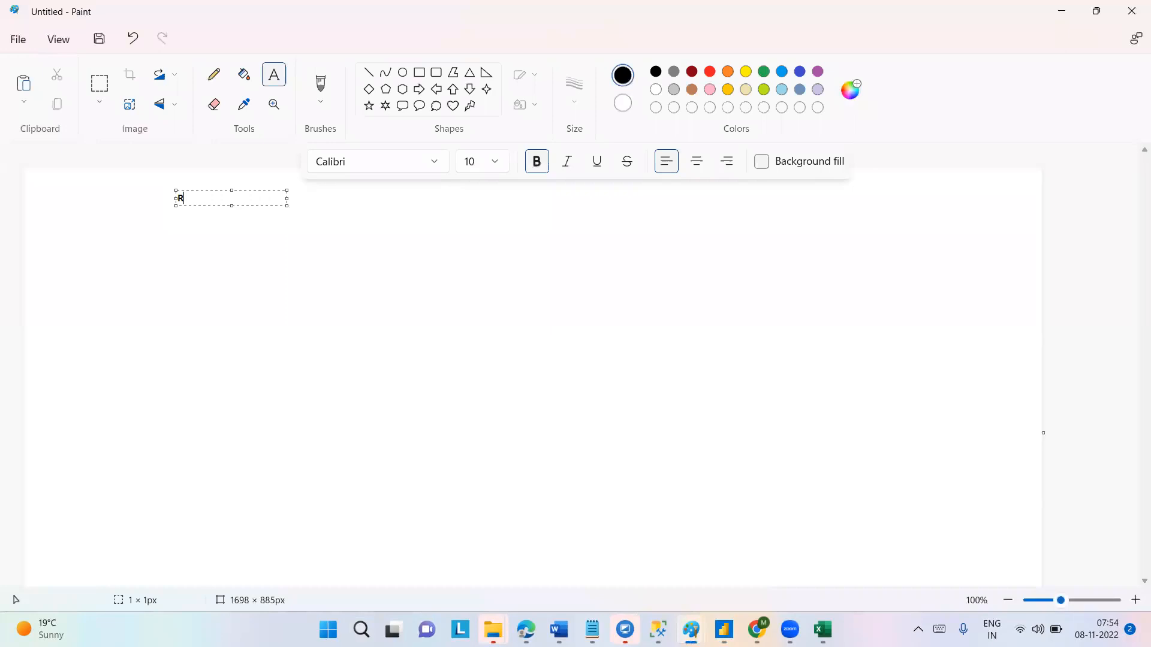
{"action": "key", "text": "BackSpace"}
{"action": "type", "text": "s"}
Add the text "Dashboards" below "Reports" and switch back to Power BI Desktop
{"action": "left_click", "coordinate": [181, 224]}
{"action": "left_click", "coordinate": [181, 225]}
{"action": "type", "text": "Dashboards"}
{"action": "left_click", "coordinate": [199, 268]}
{"action": "left_click", "coordinate": [189, 256]}
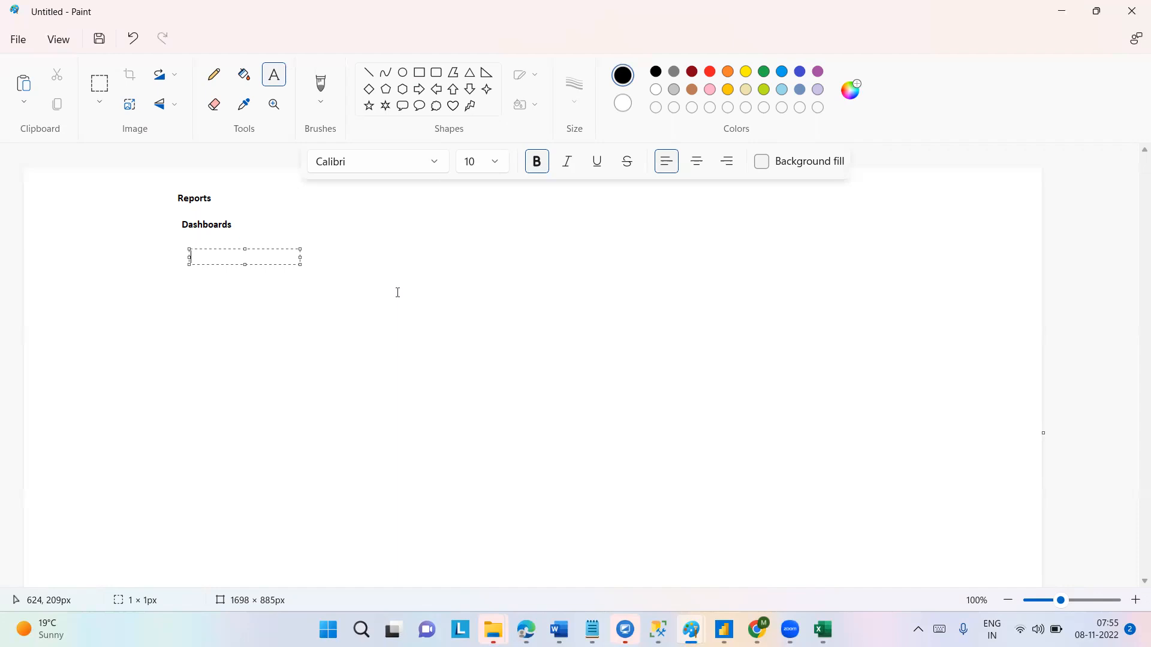
{"action": "left_click", "coordinate": [725, 628]}
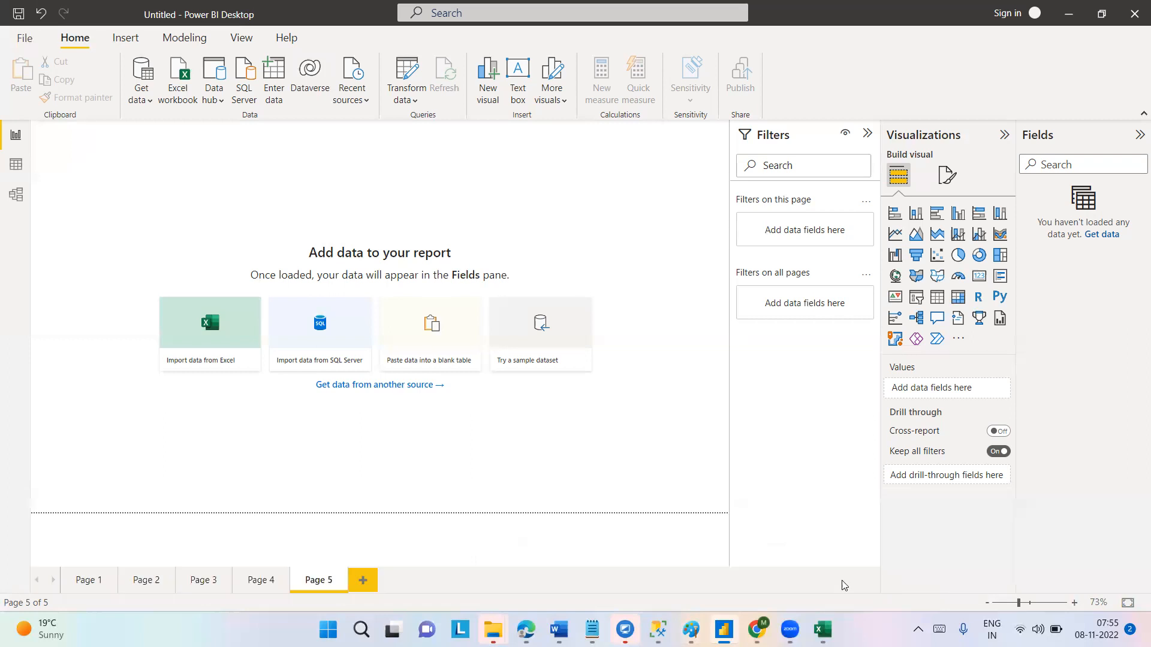
Review the Paint diagram of rectangles and arrows and the "Reports" and "Dashboards" notes, ending back in Power BI Desktop
{"action": "mouse_move", "coordinate": [691, 630]}
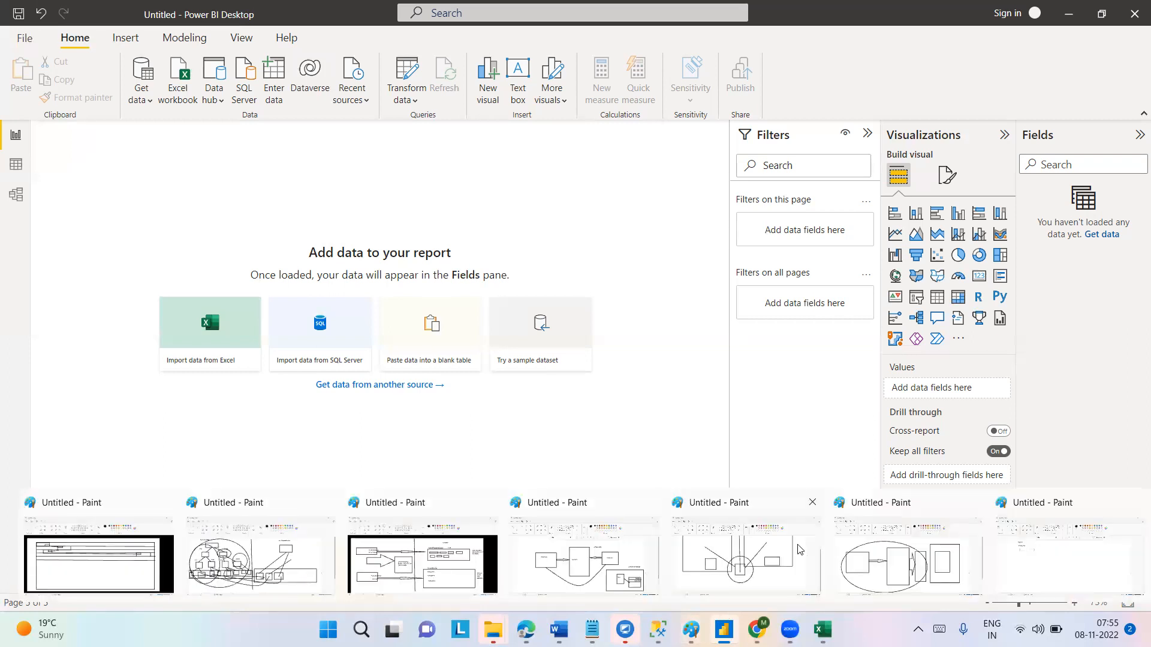
{"action": "left_click", "coordinate": [932, 564]}
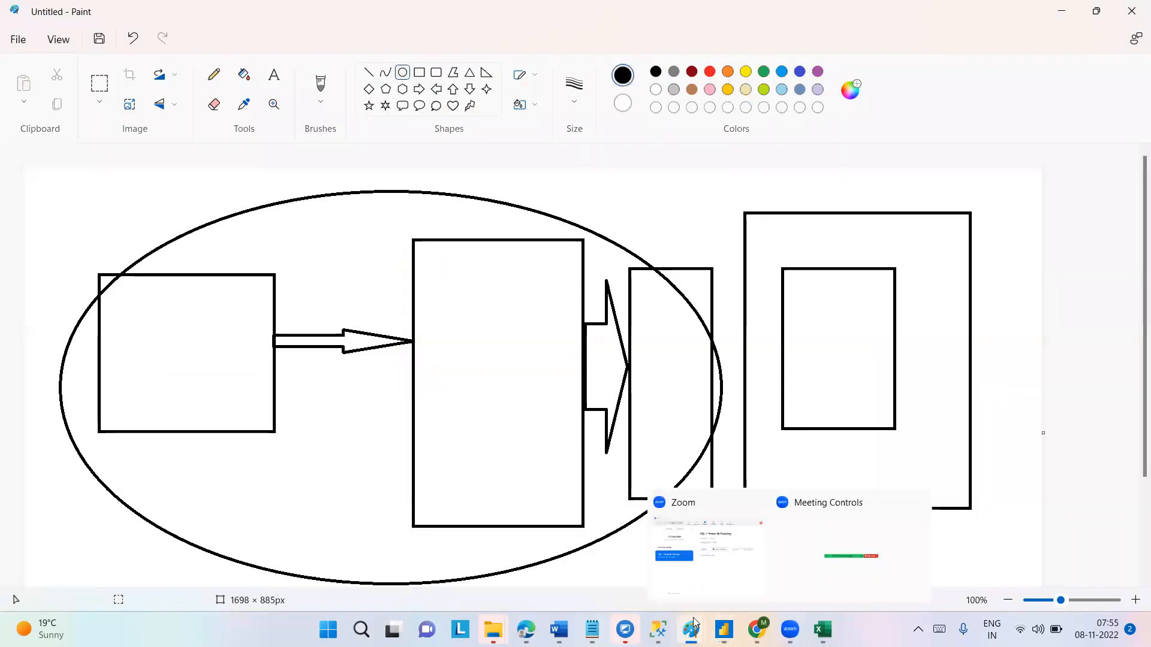
{"action": "mouse_move", "coordinate": [694, 624]}
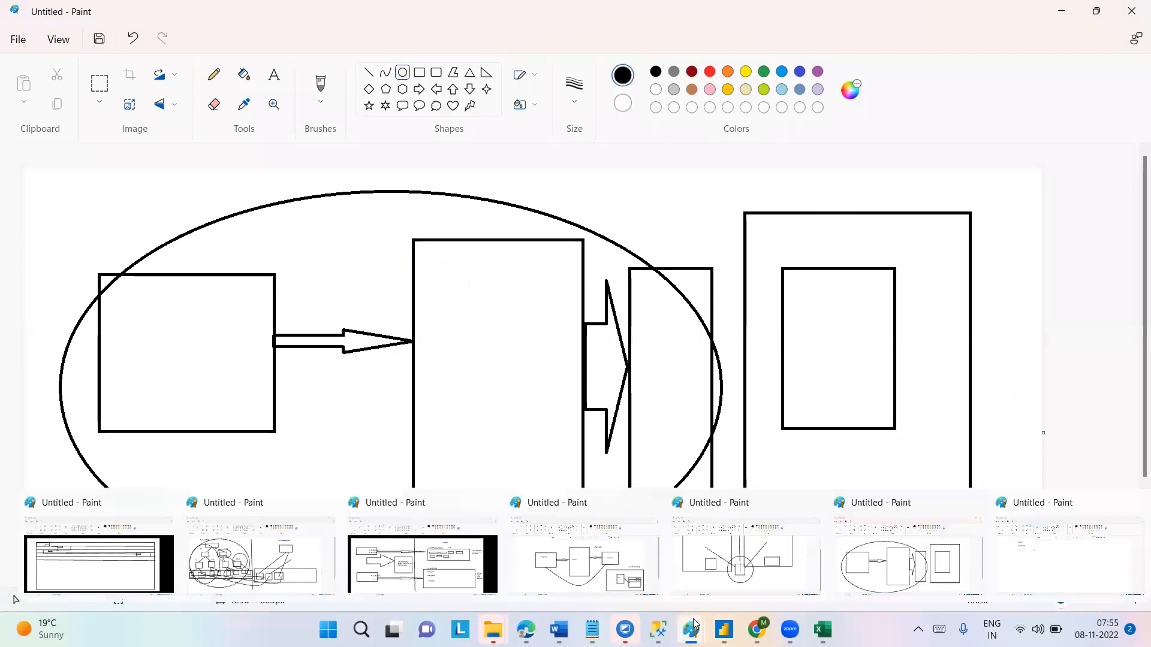
{"action": "left_click", "coordinate": [1089, 560]}
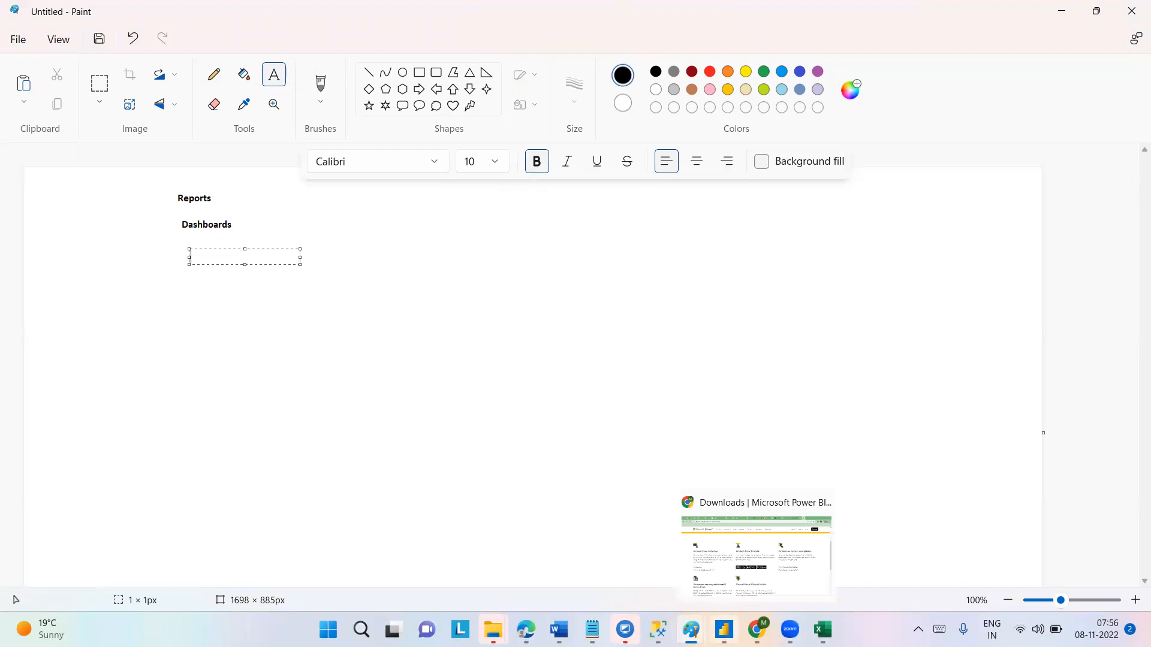
{"action": "mouse_move", "coordinate": [724, 629]}
{"action": "left_click", "coordinate": [729, 595]}
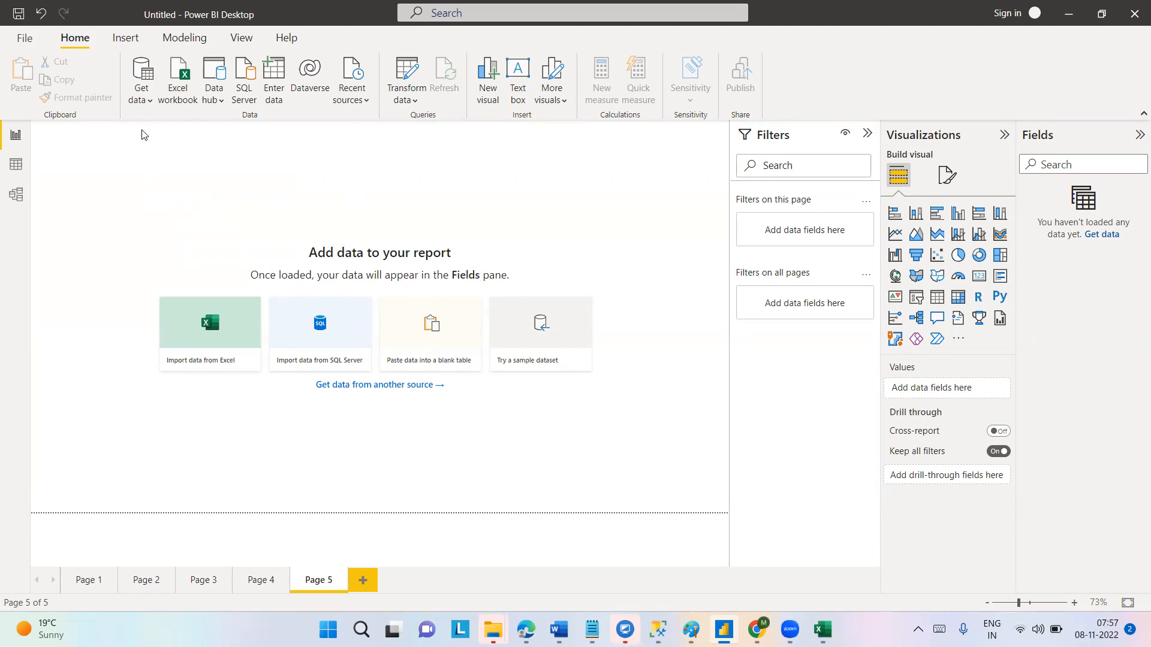
Examine the common data sources offered by Get data, including Excel workbook, Power BI datasets and SQL Server, without choosing any
{"action": "left_click", "coordinate": [144, 101]}
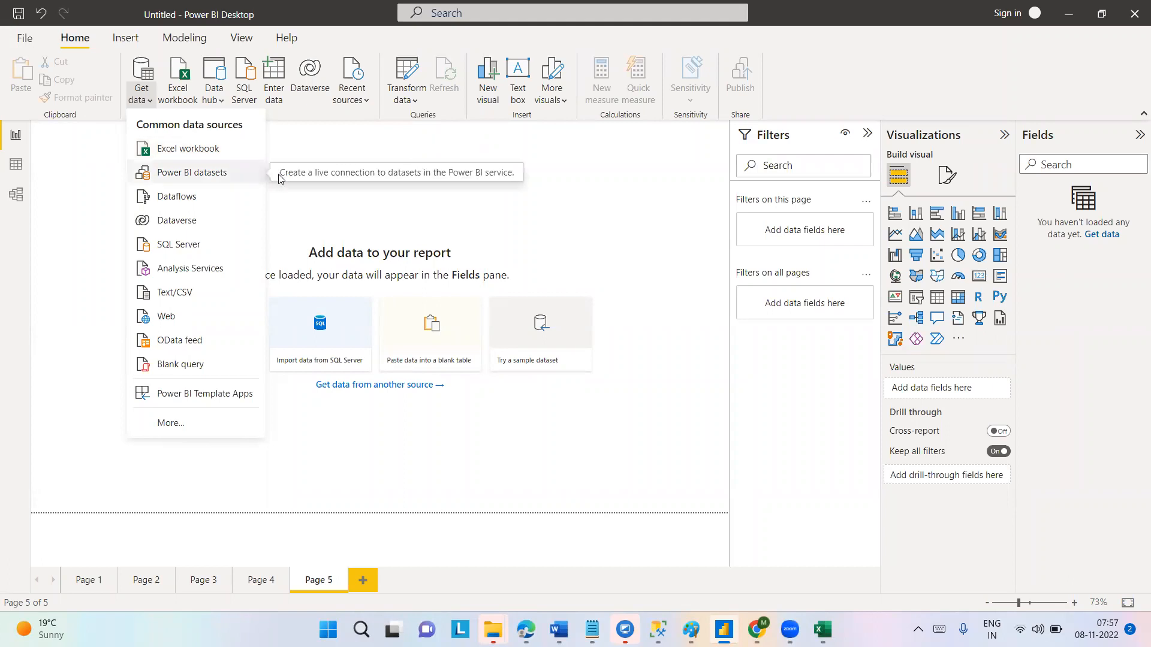
{"action": "left_click", "coordinate": [413, 187]}
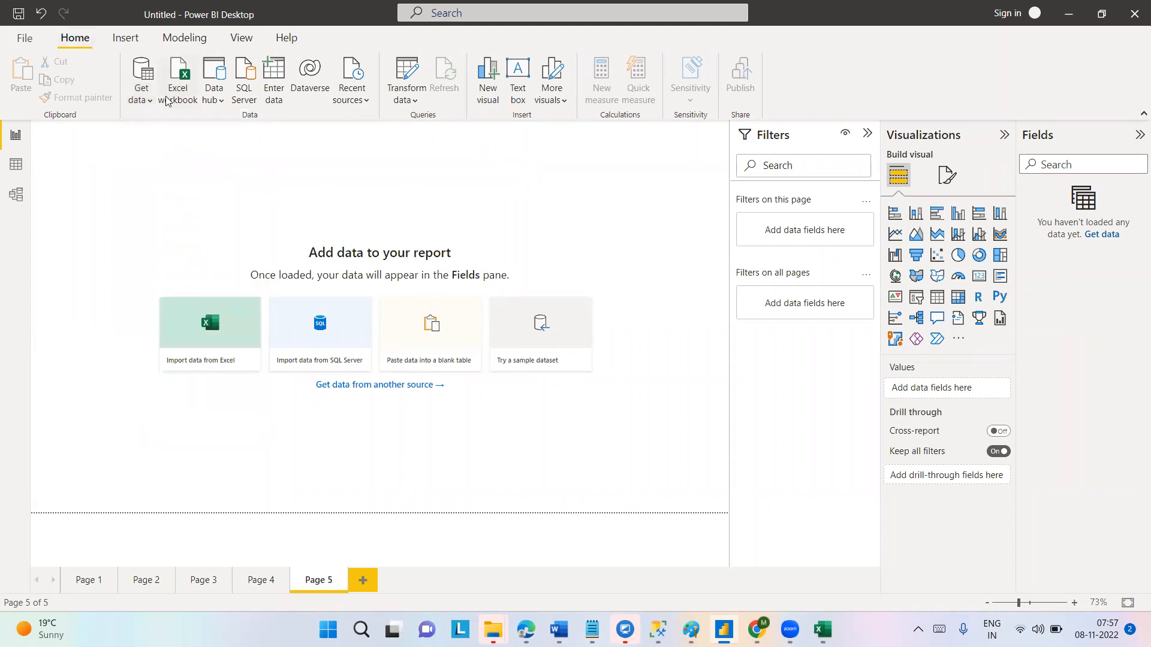
{"action": "left_click", "coordinate": [142, 100]}
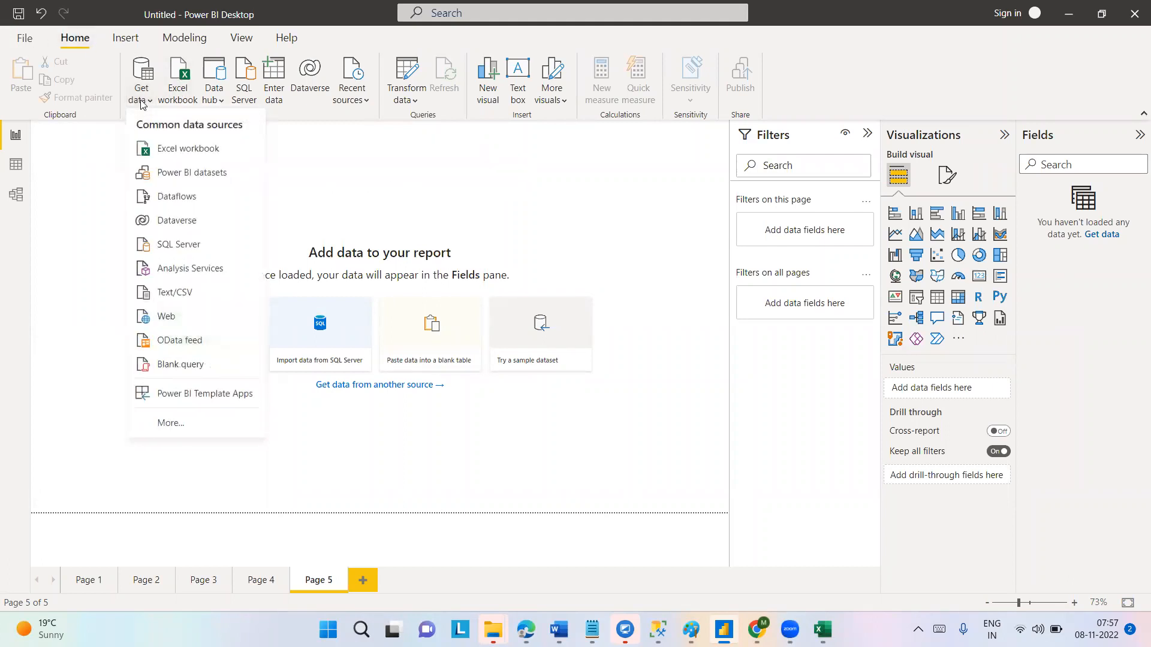
{"action": "left_click", "coordinate": [432, 179]}
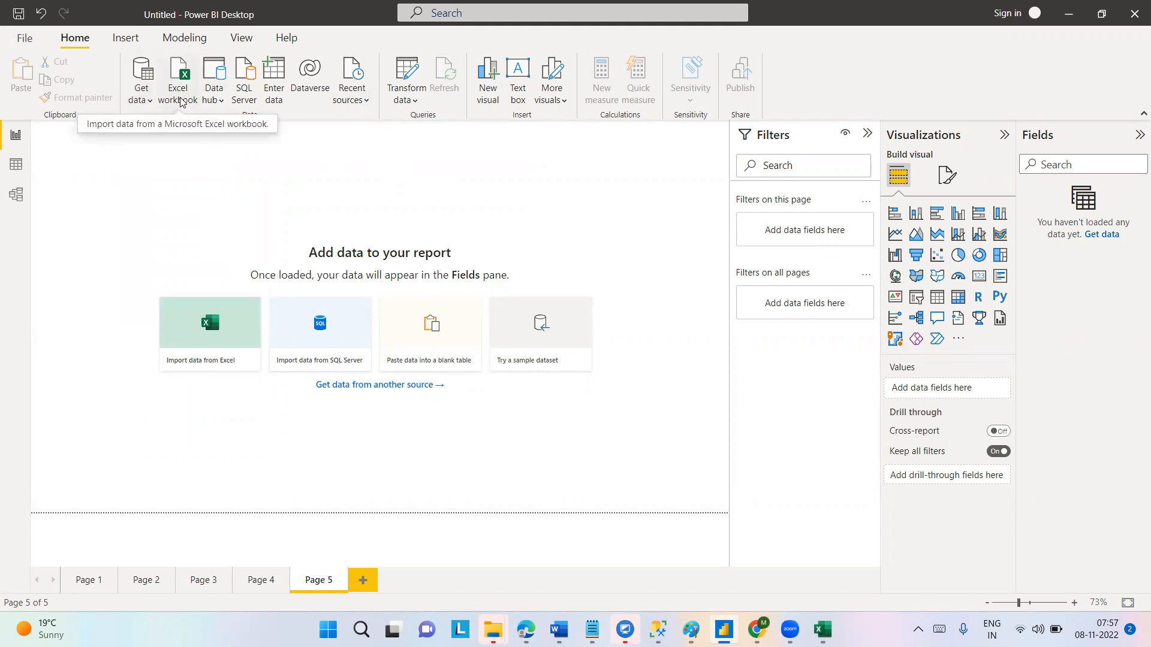
{"action": "left_click", "coordinate": [140, 99]}
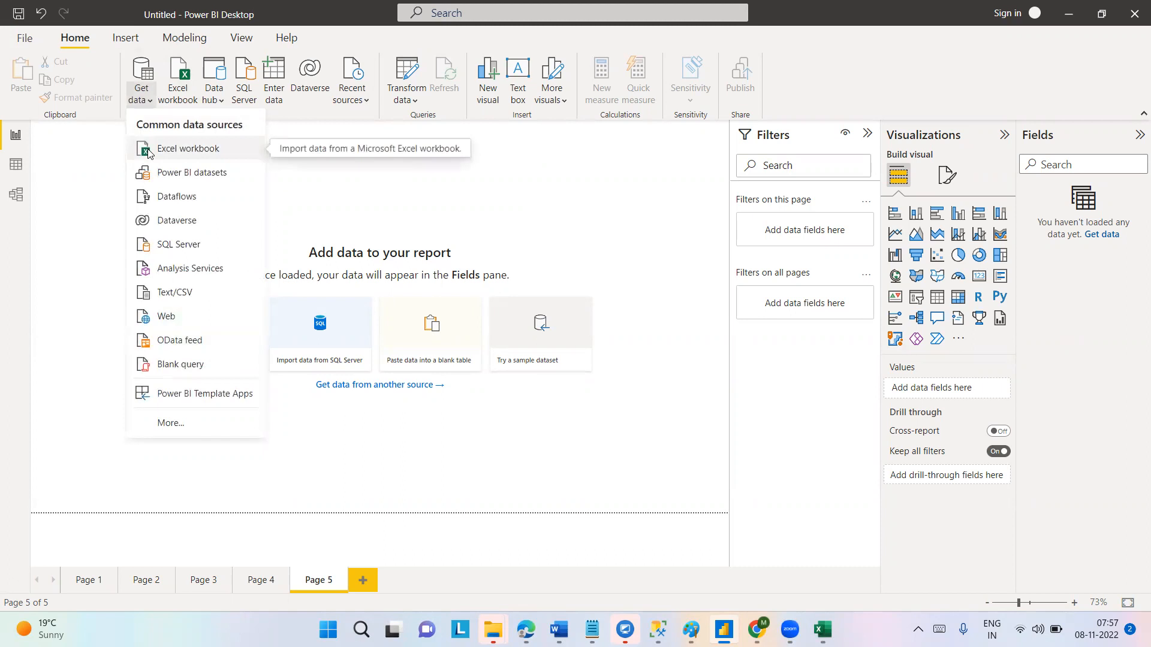
{"action": "left_click", "coordinate": [395, 187]}
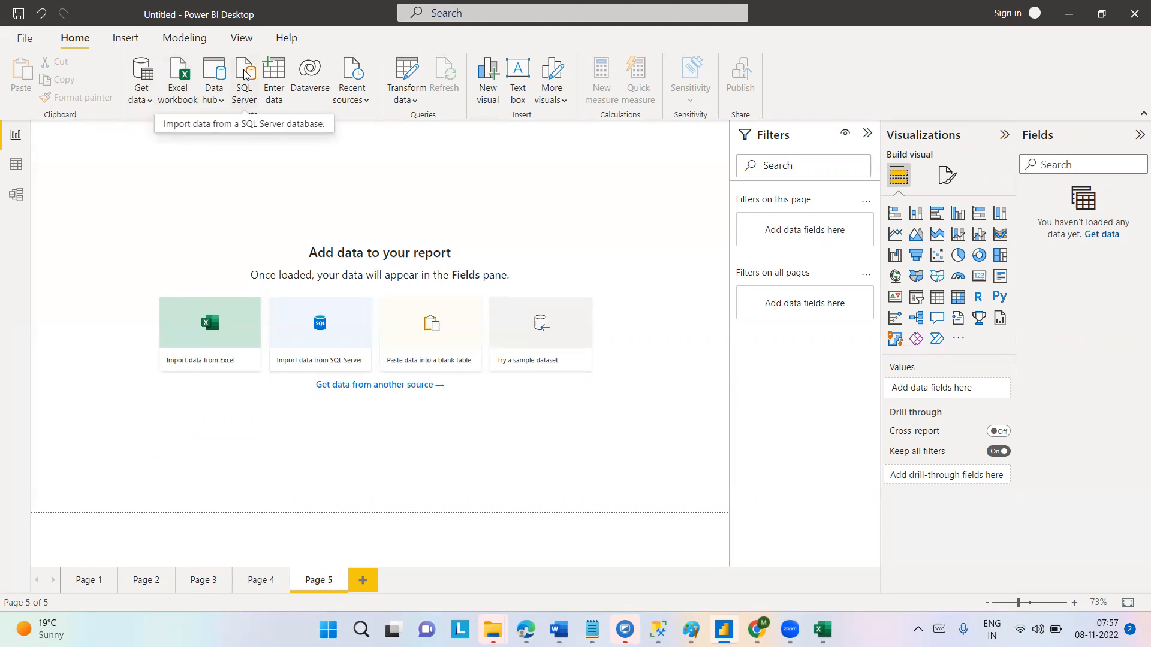
{"action": "left_click", "coordinate": [150, 97]}
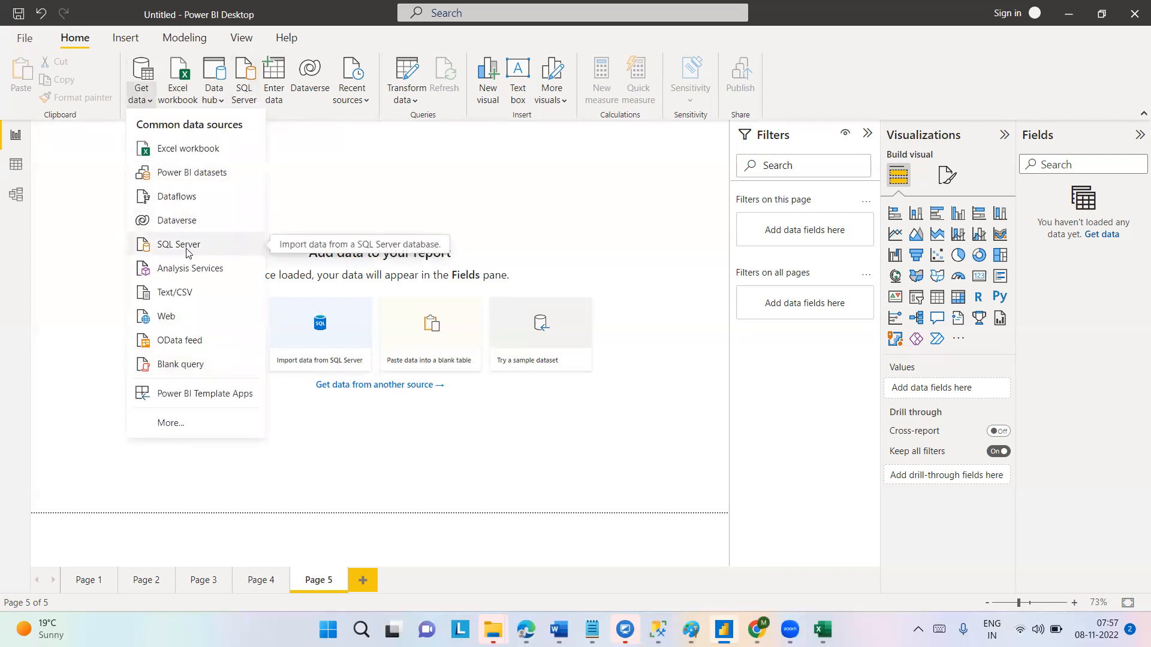
{"action": "left_click", "coordinate": [329, 154]}
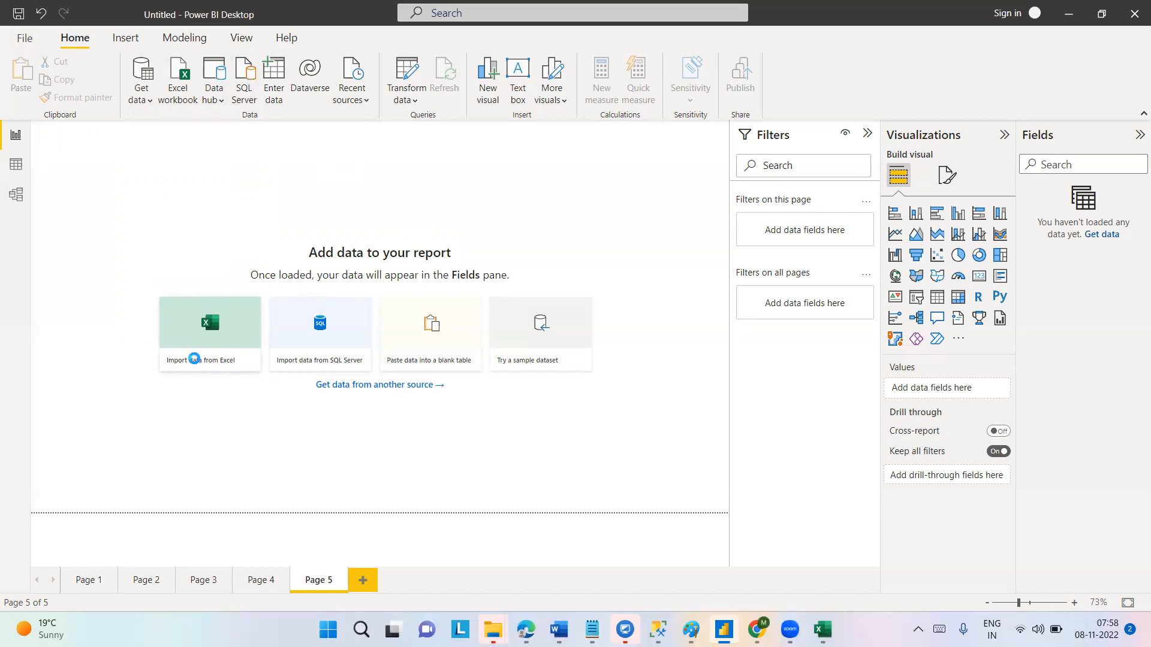
Preview the Excel and SQL Server import dialogs from the report canvas, cancel both, and review the common data sources again
{"action": "left_click", "coordinate": [197, 362]}
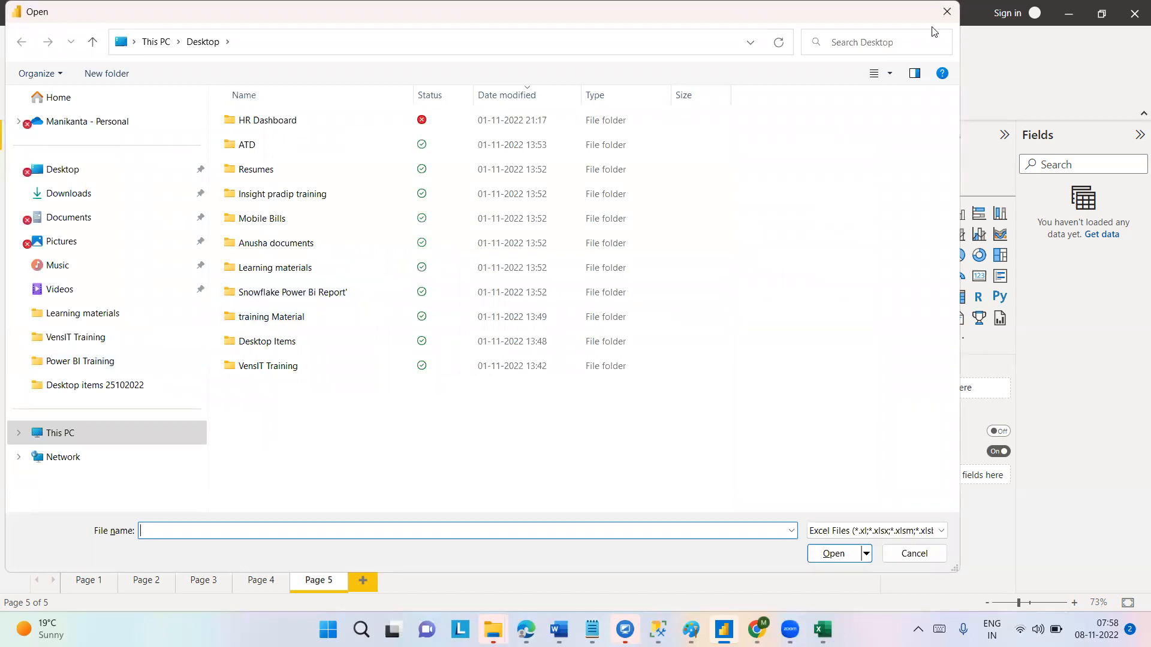
{"action": "left_click", "coordinate": [939, 13]}
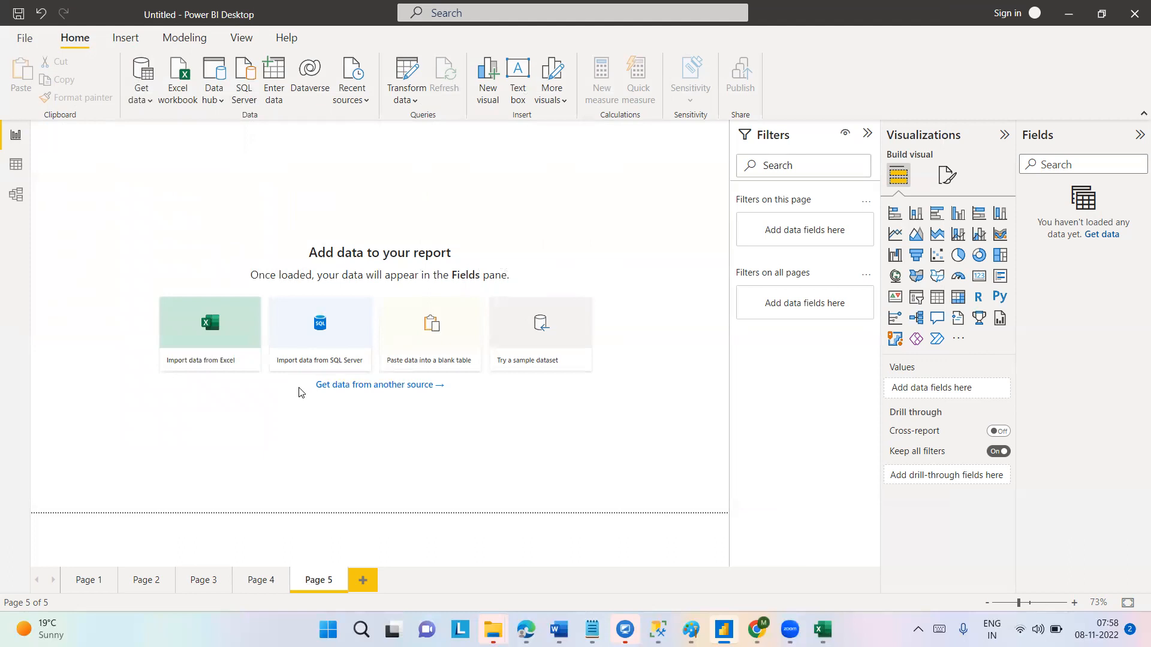
{"action": "left_click", "coordinate": [322, 351]}
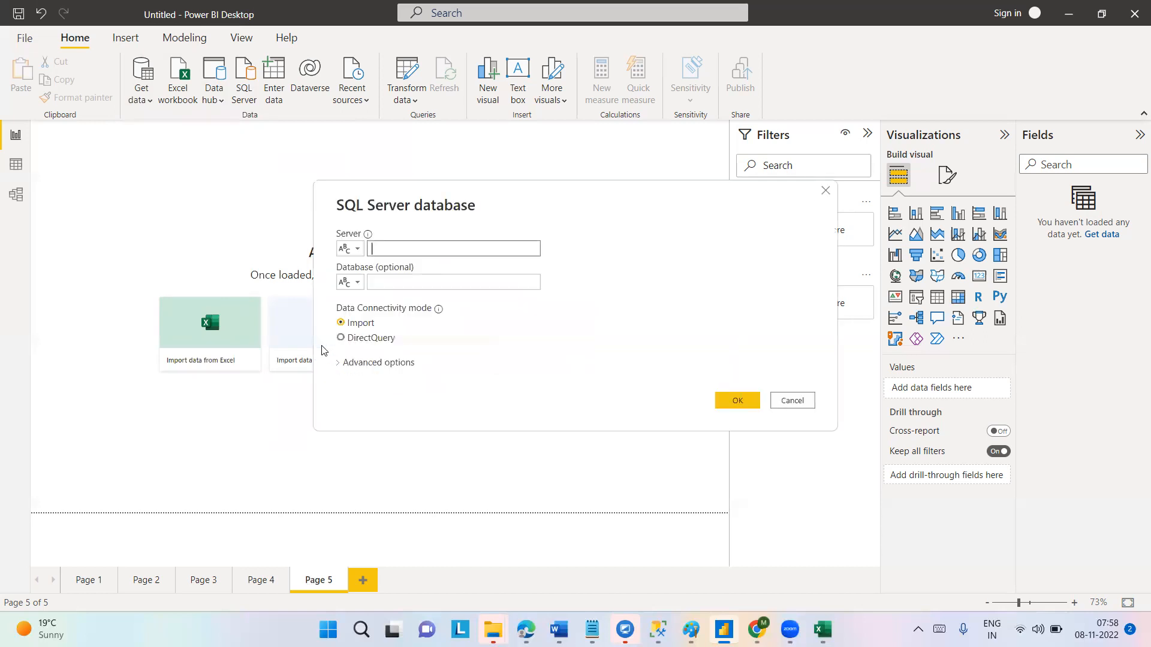
{"action": "left_click", "coordinate": [791, 400]}
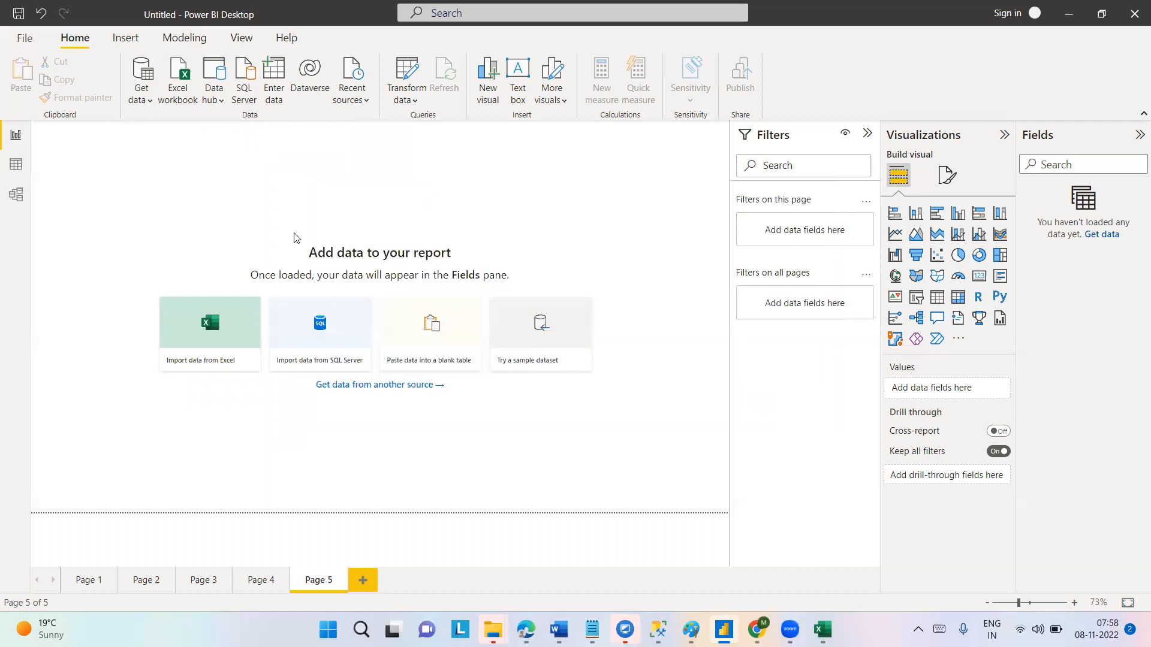
{"action": "left_click", "coordinate": [145, 101]}
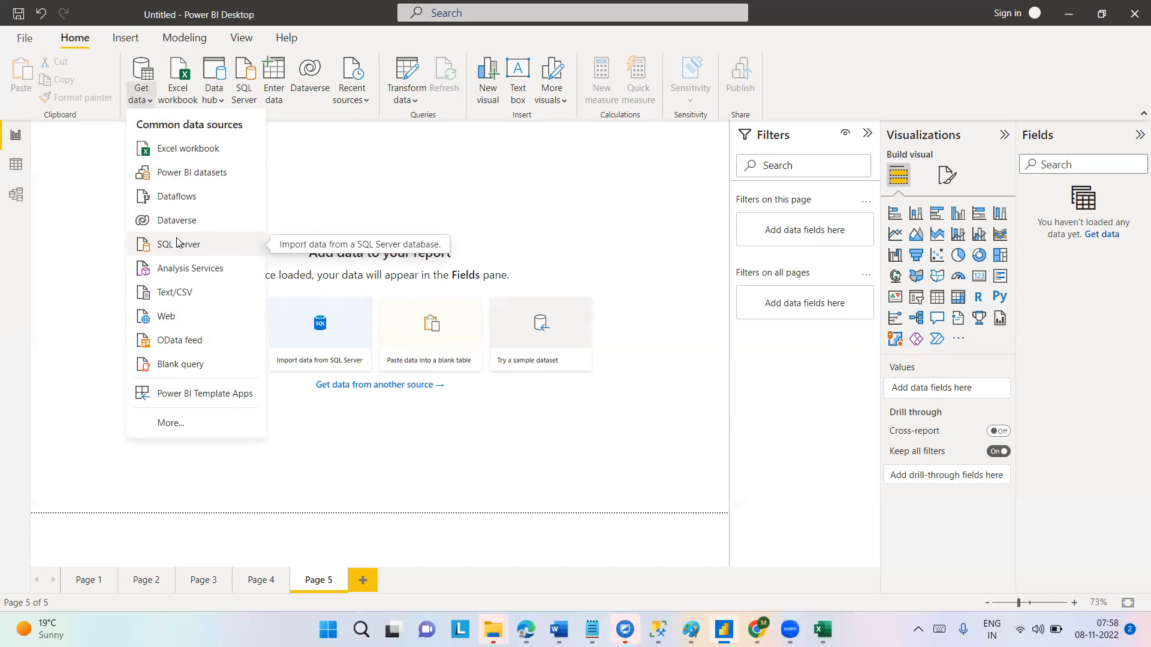
{"action": "left_click", "coordinate": [326, 166]}
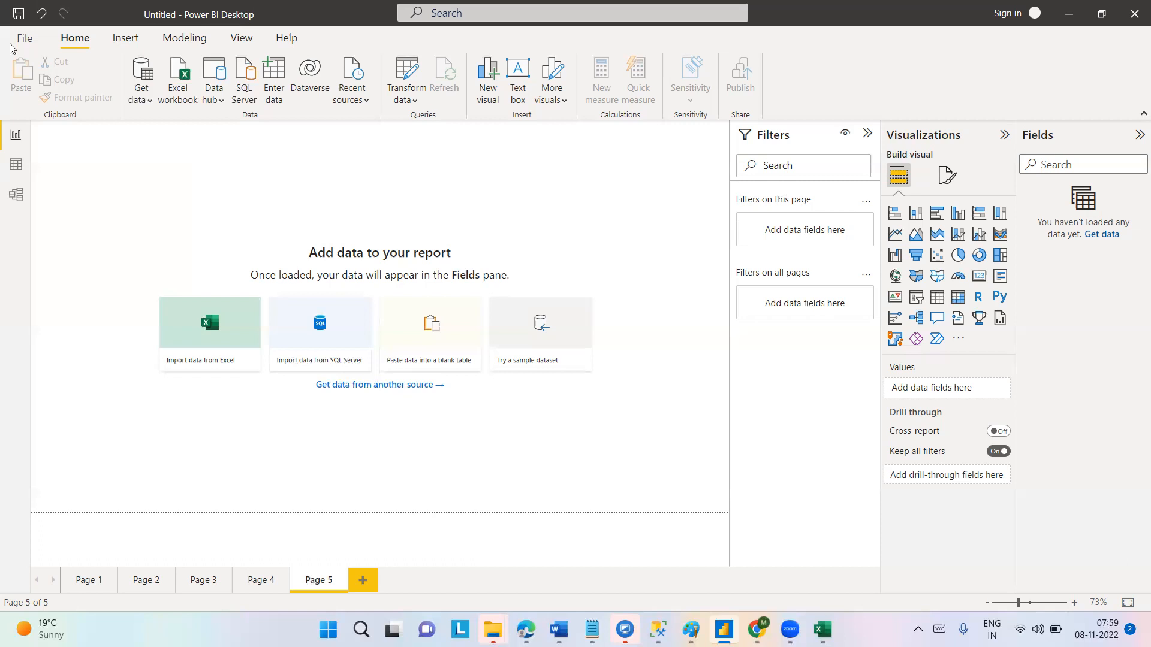
Open the complete Get Data connector list and examine the sources in the File category
{"action": "left_click", "coordinate": [146, 99]}
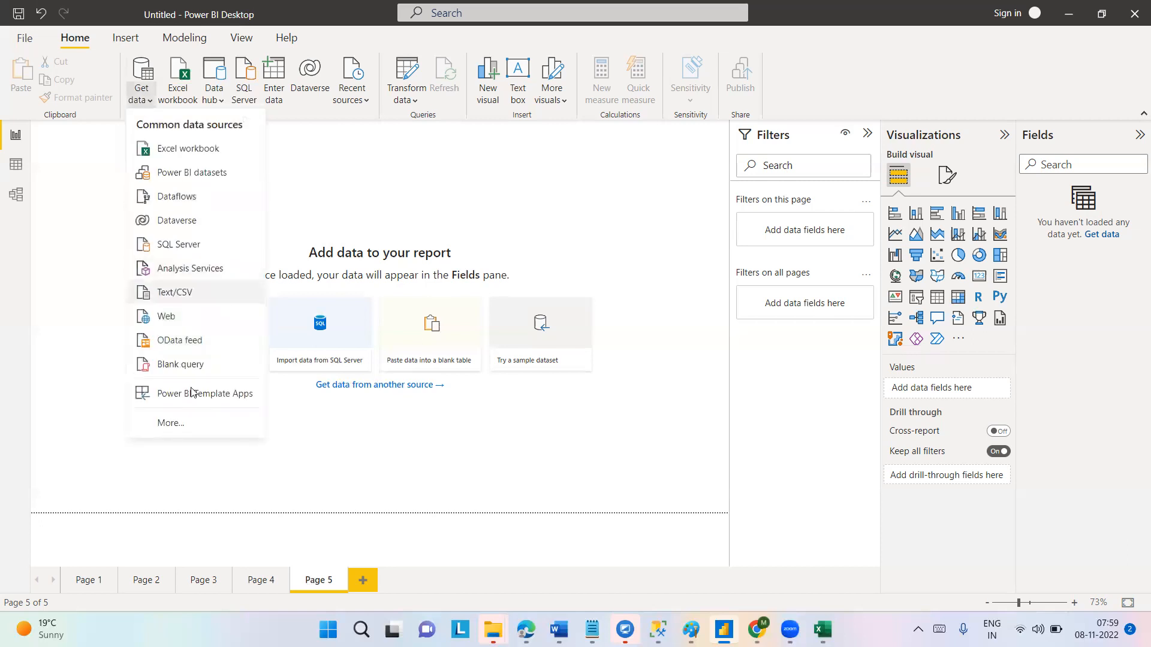
{"action": "left_click", "coordinate": [171, 424]}
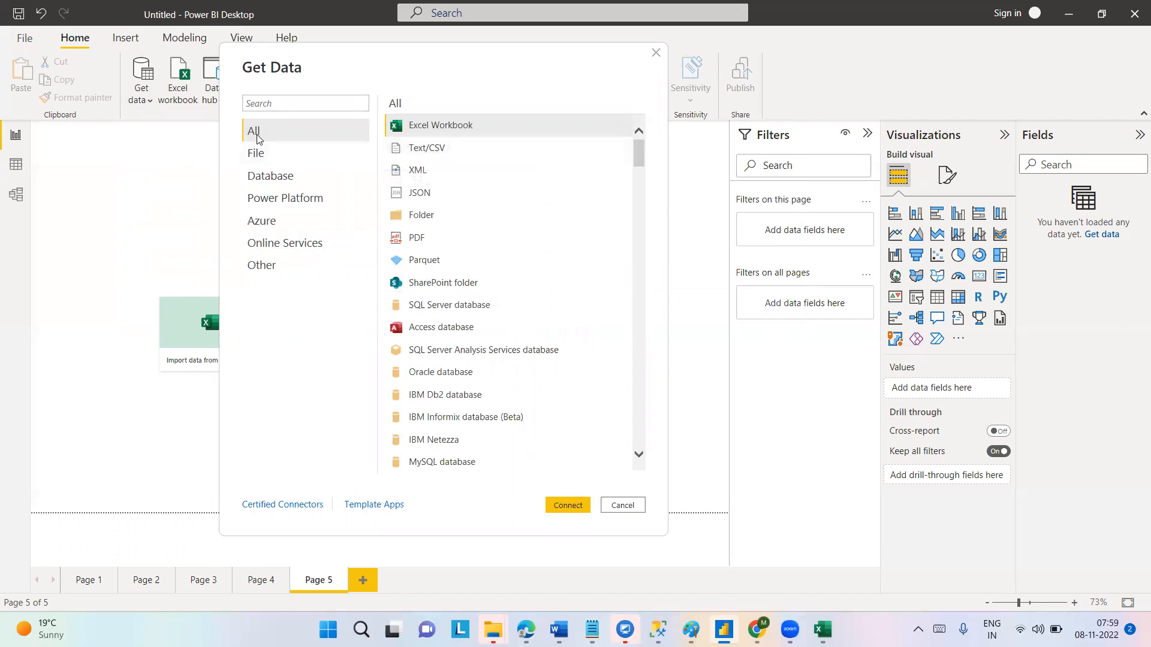
{"action": "left_click", "coordinate": [258, 154]}
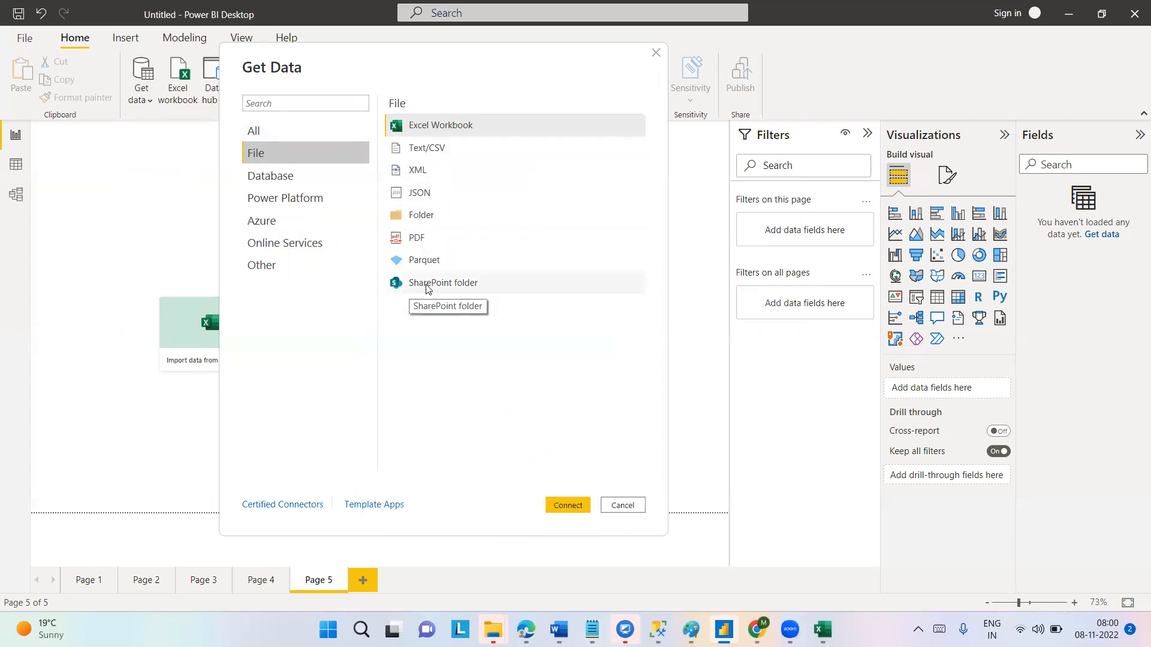
Look through the Database connectors, highlighting SQL Server, Oracle, IBM Db2, MySQL and PostgreSQL in turn
{"action": "left_click", "coordinate": [270, 176]}
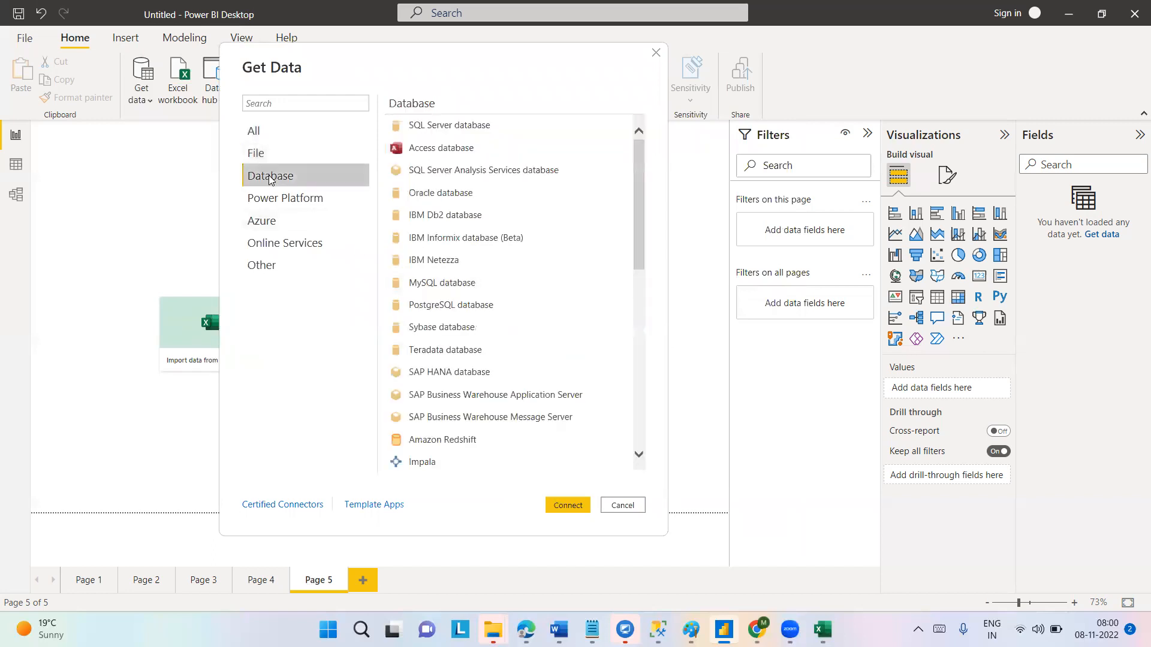
{"action": "left_click", "coordinate": [475, 126]}
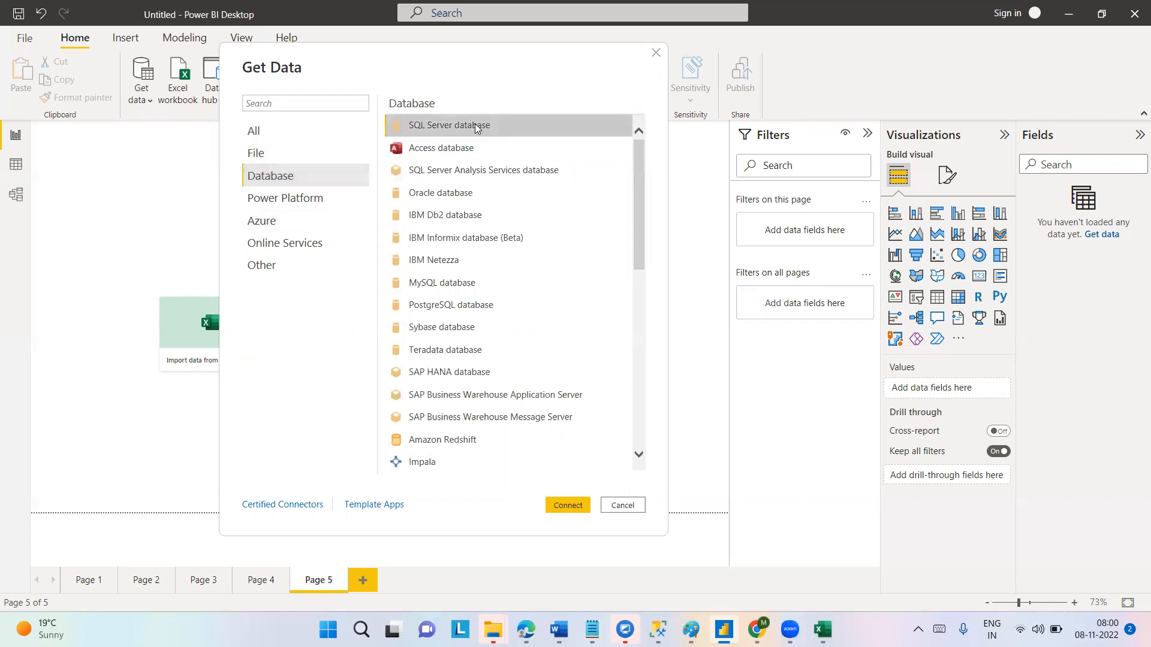
{"action": "left_click", "coordinate": [471, 192]}
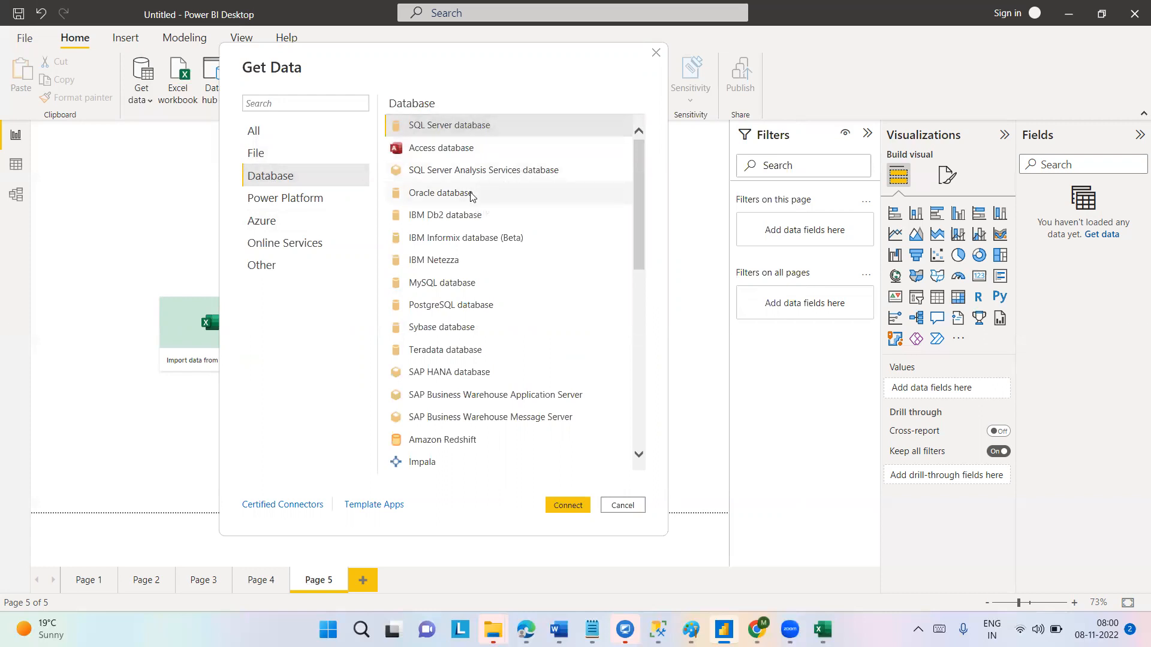
{"action": "left_click", "coordinate": [467, 217]}
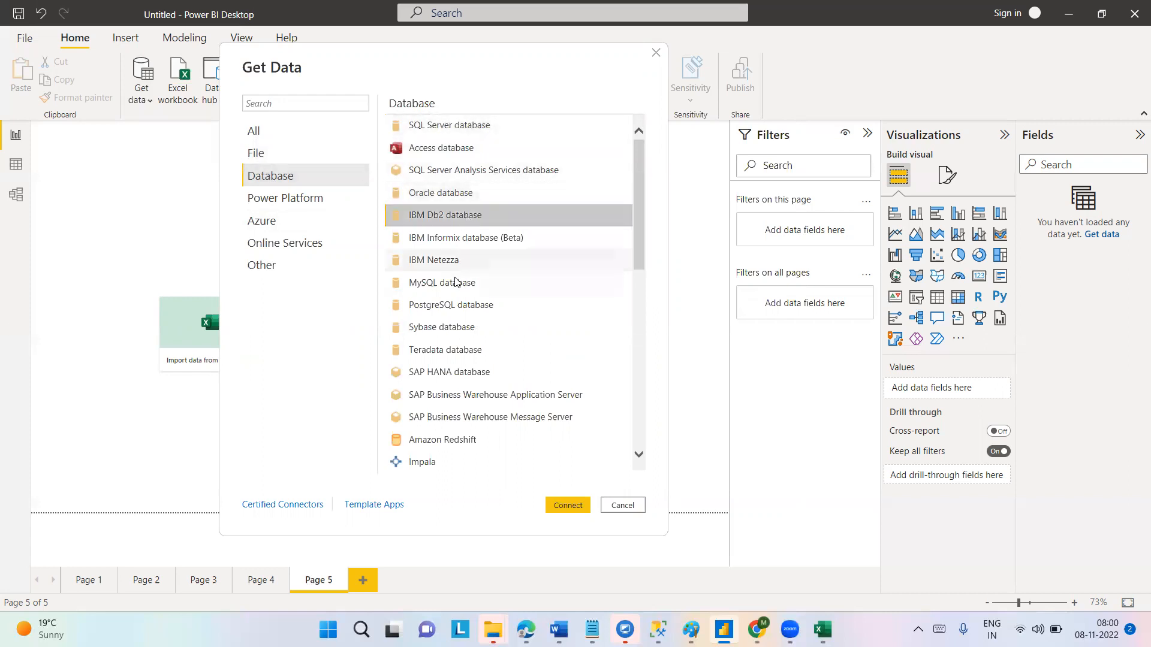
{"action": "left_click", "coordinate": [471, 289]}
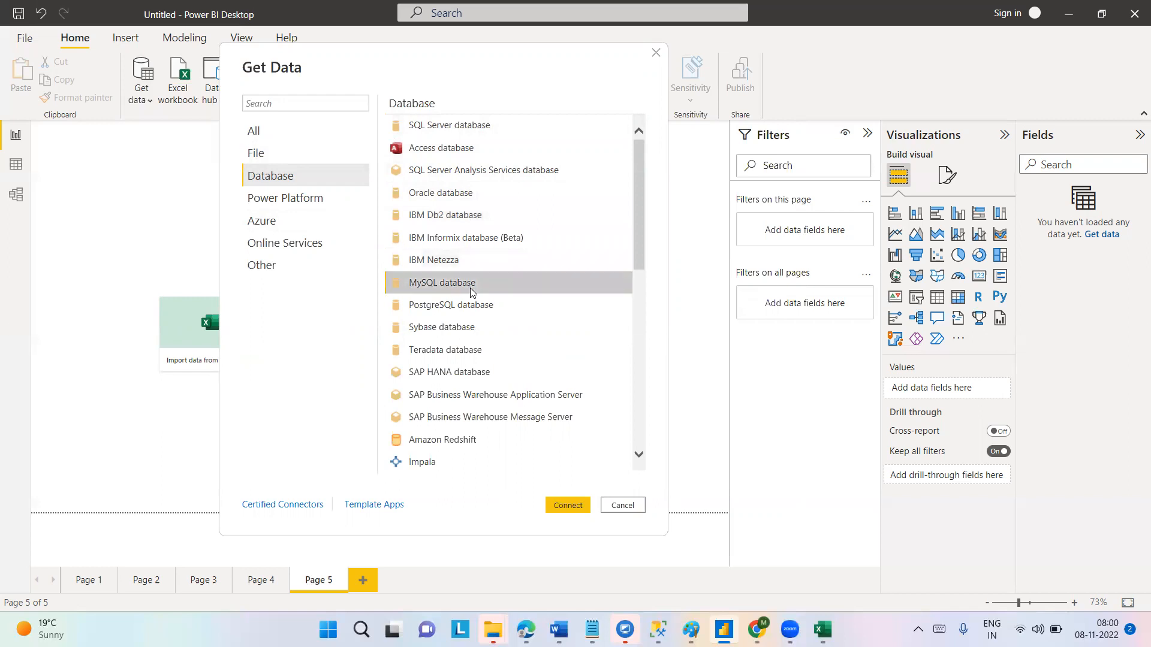
{"action": "left_click", "coordinate": [439, 307]}
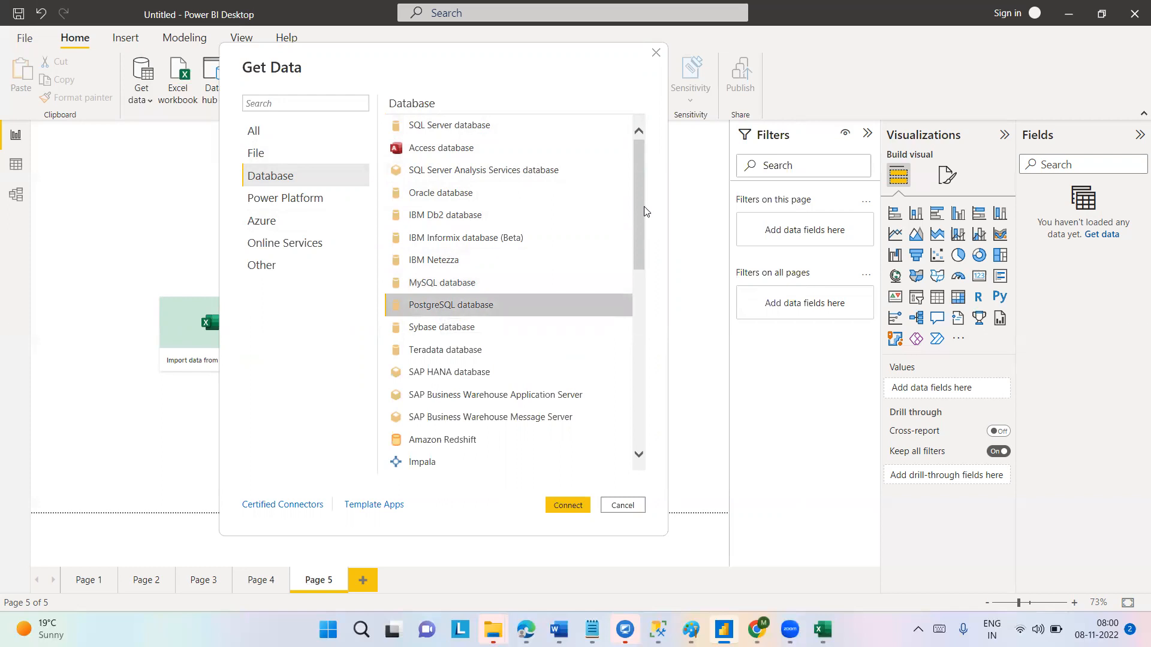
Look further down the Database connectors, highlighting Google BigQuery and leaving Snowflake selected
{"action": "left_click_drag", "start_coordinate": [644, 206], "coordinate": [636, 296]}
{"action": "left_click", "coordinate": [452, 246]}
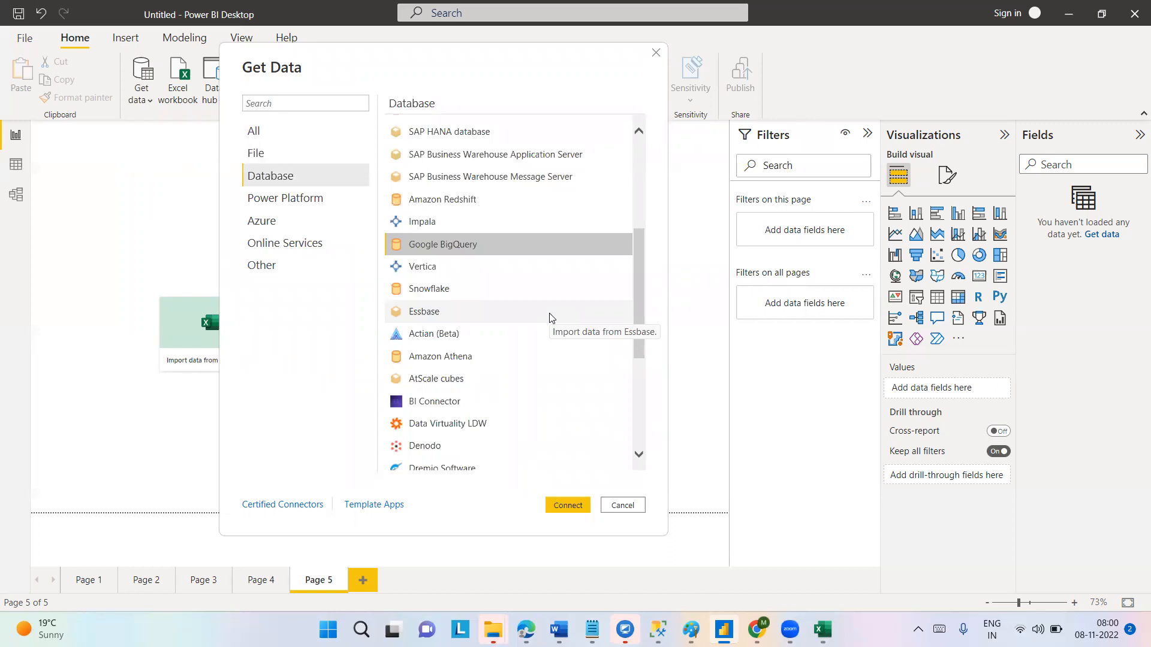
{"action": "left_click", "coordinate": [454, 291]}
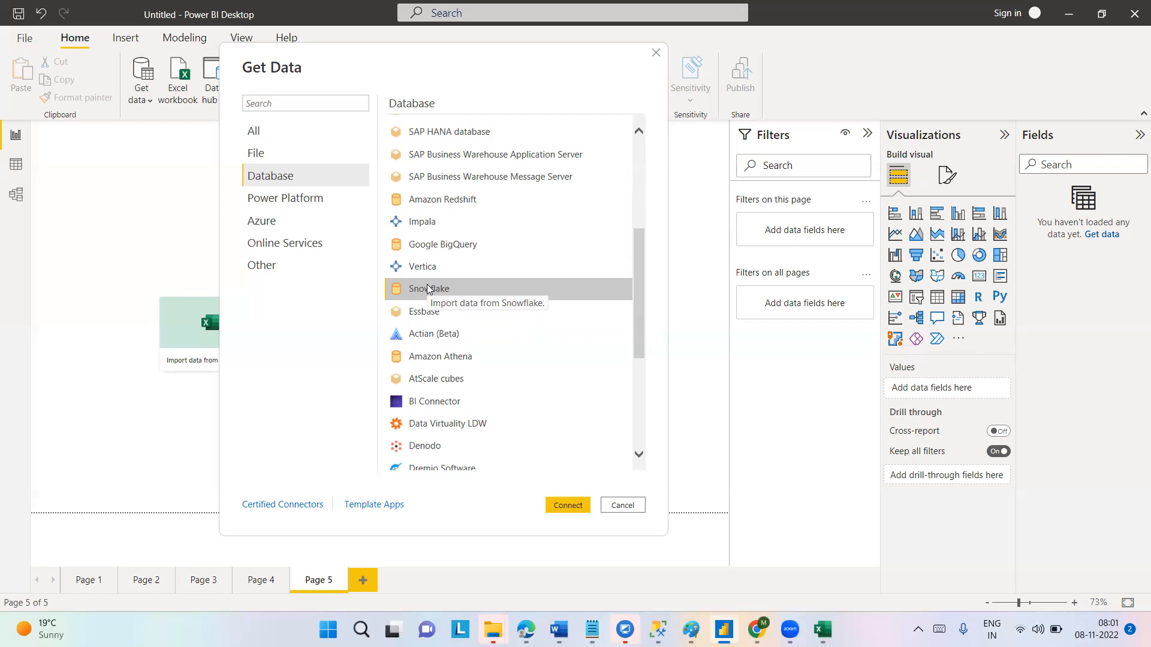
Switch to SQL Server Management Studio and write "SnowSQL - 80% - Its supports Its common - very few things like" on line 5 of SQLQuery4.sql
{"action": "mouse_move", "coordinate": [658, 629]}
{"action": "left_click", "coordinate": [646, 565]}
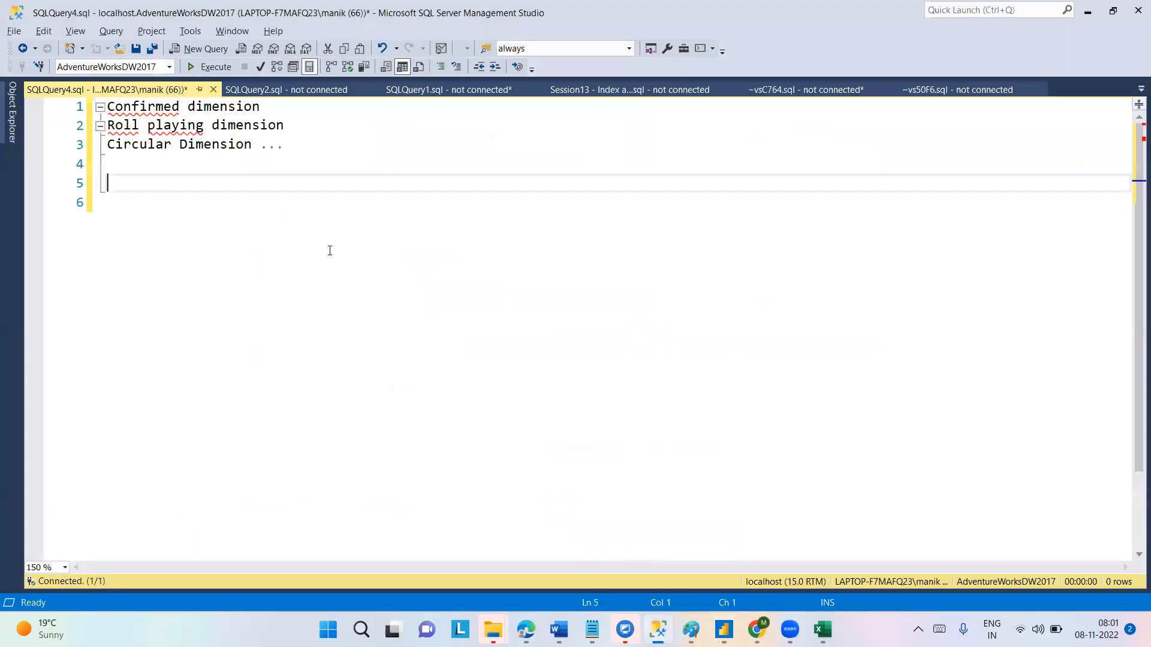
{"action": "type", "text": "SnowSQL - 80% - Its su"}
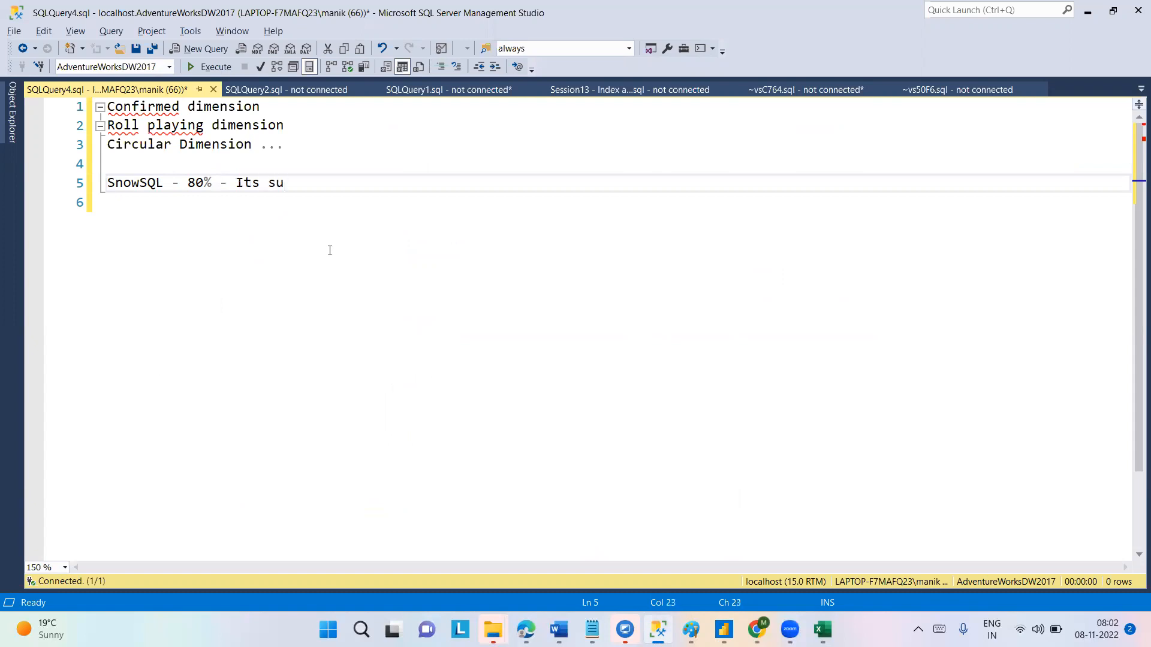
{"action": "type", "text": "pports Its common - very few things like"}
{"action": "key", "text": "Return"}
{"action": "key", "text": "Return"}
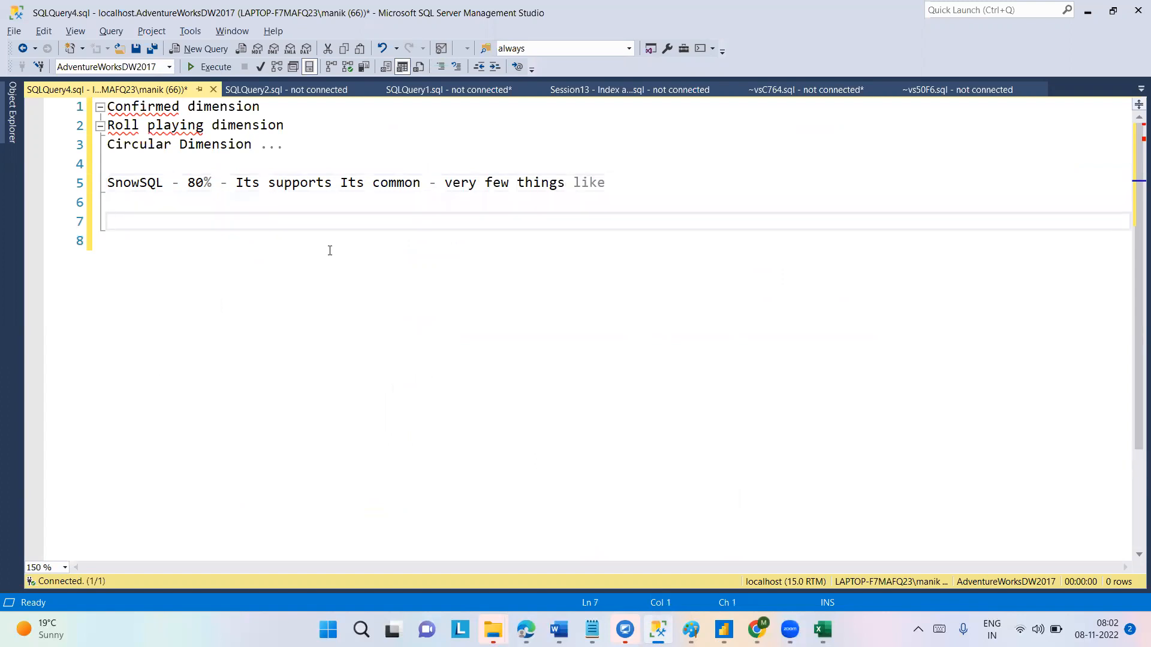
Add "top" on line 7 and "fetch first 10 rown only" on line 9 of the query notes
{"action": "type", "text": "top"}
{"action": "key", "text": "Return"}
{"action": "key", "text": "Return"}
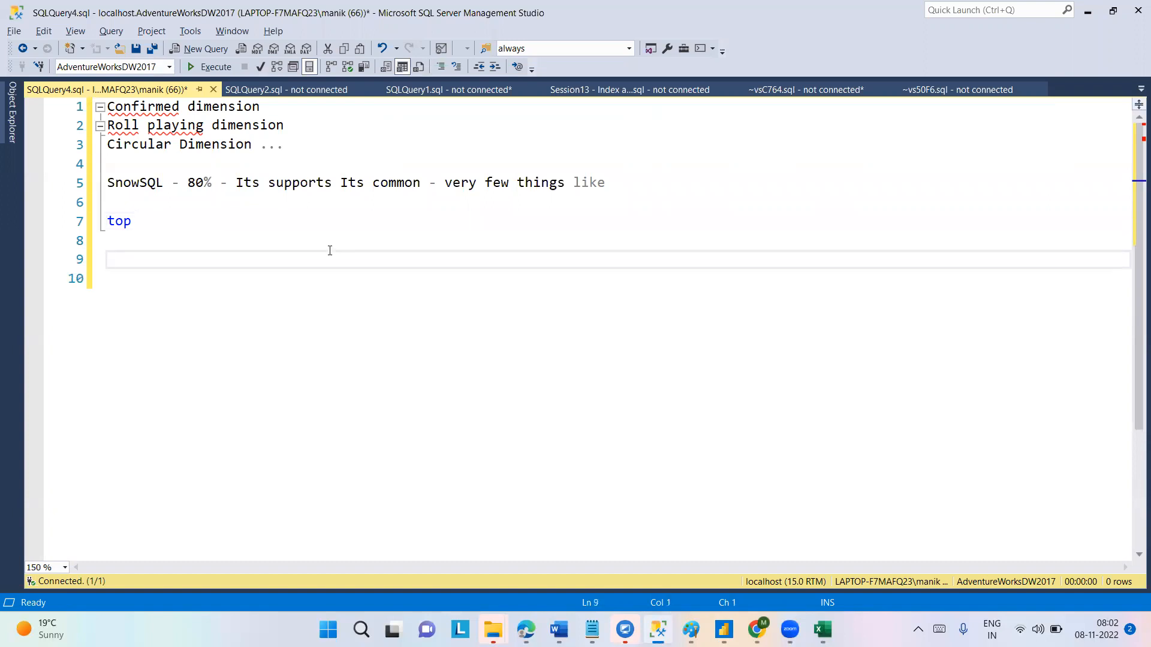
{"action": "type", "text": "fetch first 10rown only"}
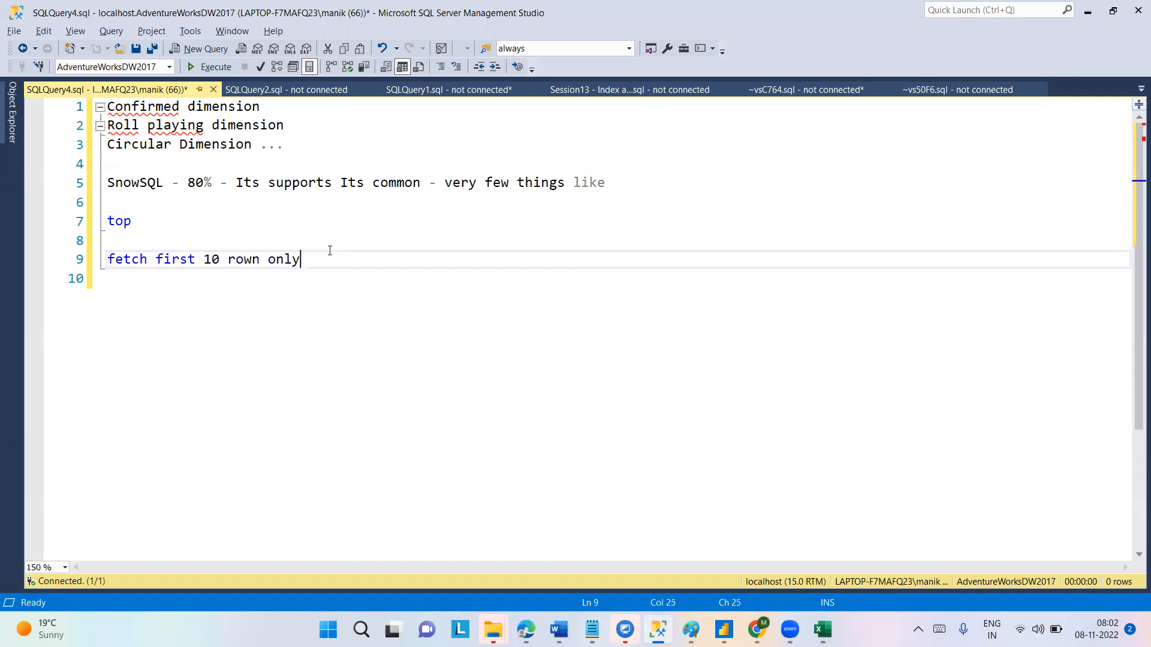
Add "select * from tablename" on line 8 of the query notes
{"action": "left_click", "coordinate": [160, 244]}
{"action": "type", "text": "se"}
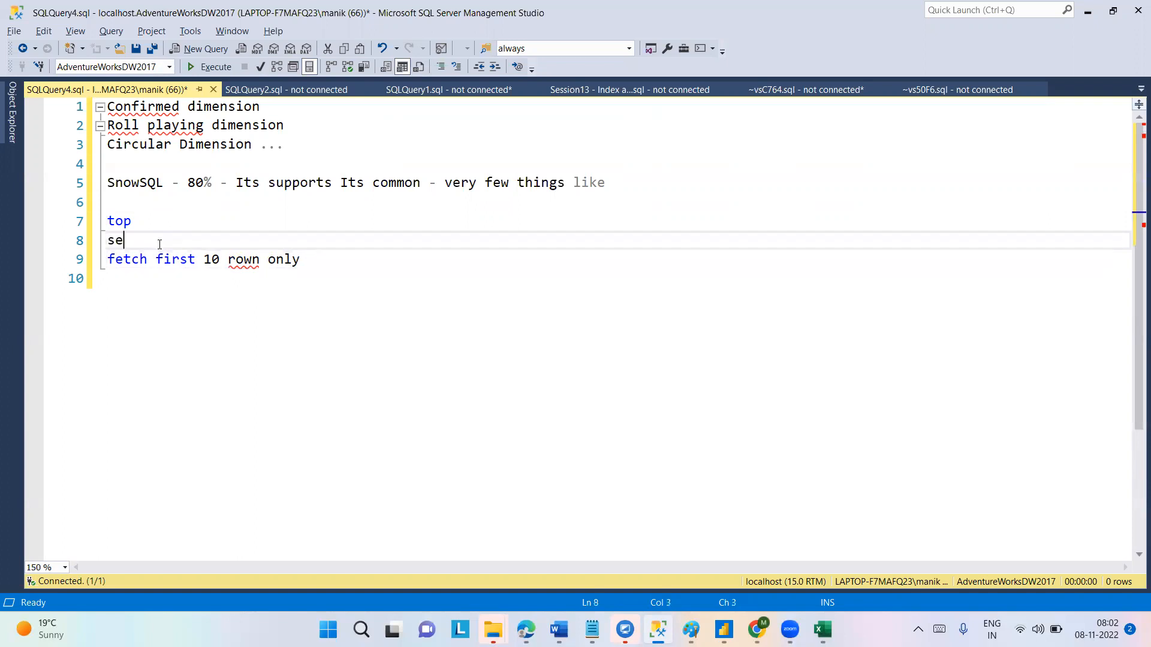
{"action": "type", "text": "lect * from tablena"}
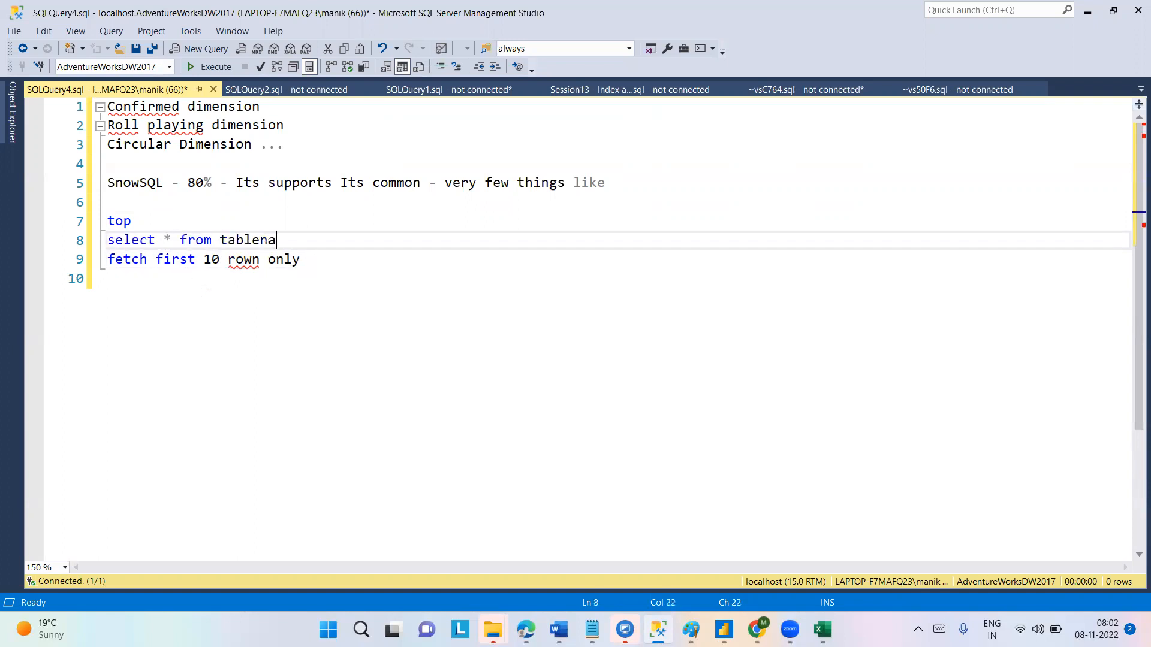
{"action": "type", "text": "me"}
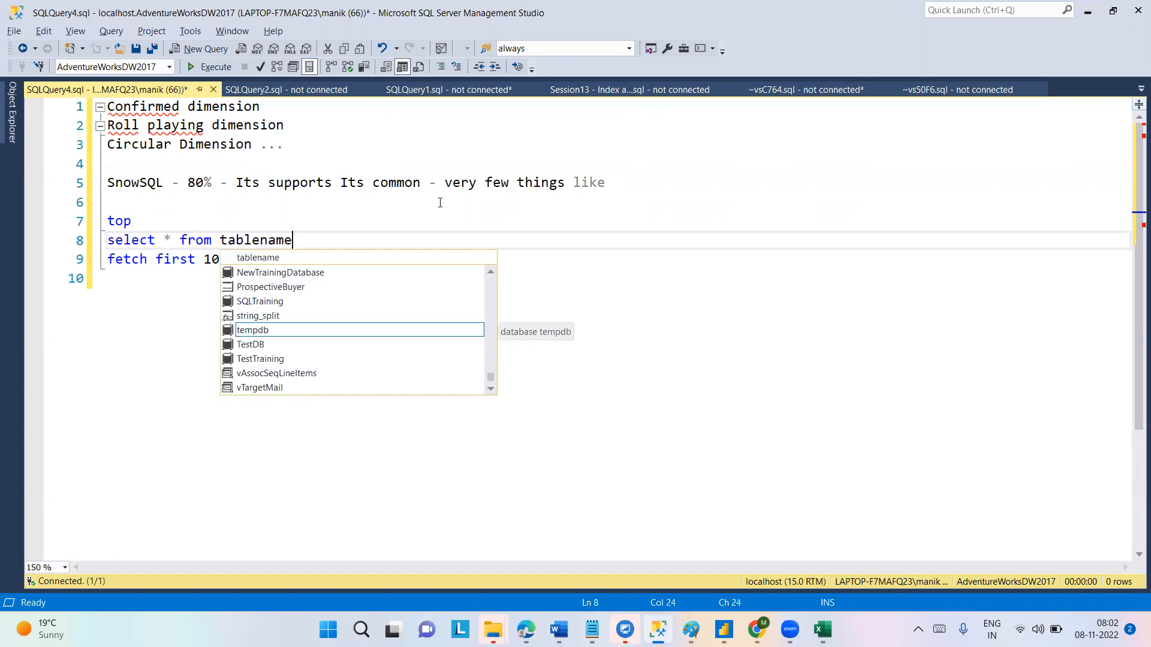
{"action": "left_click", "coordinate": [440, 203]}
Correct "rown" to "rows" in the fetch first 10 line of the query notes
{"action": "left_click", "coordinate": [278, 271]}
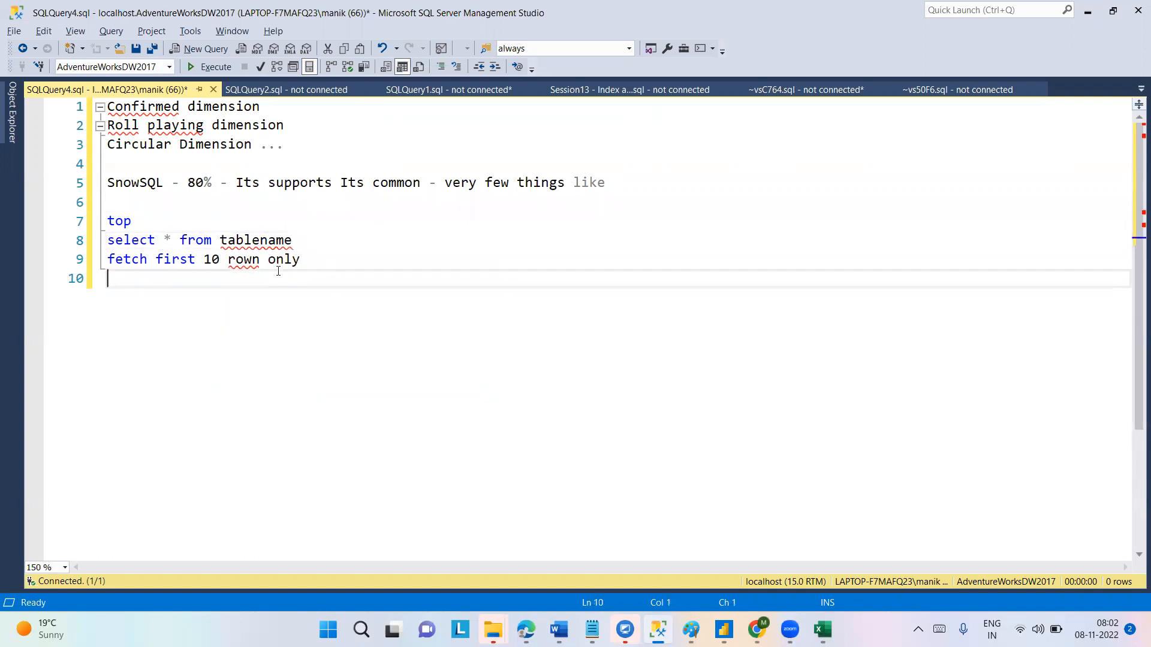
{"action": "left_click", "coordinate": [259, 260]}
{"action": "key", "text": "BackSpace"}
{"action": "type", "text": "s"}
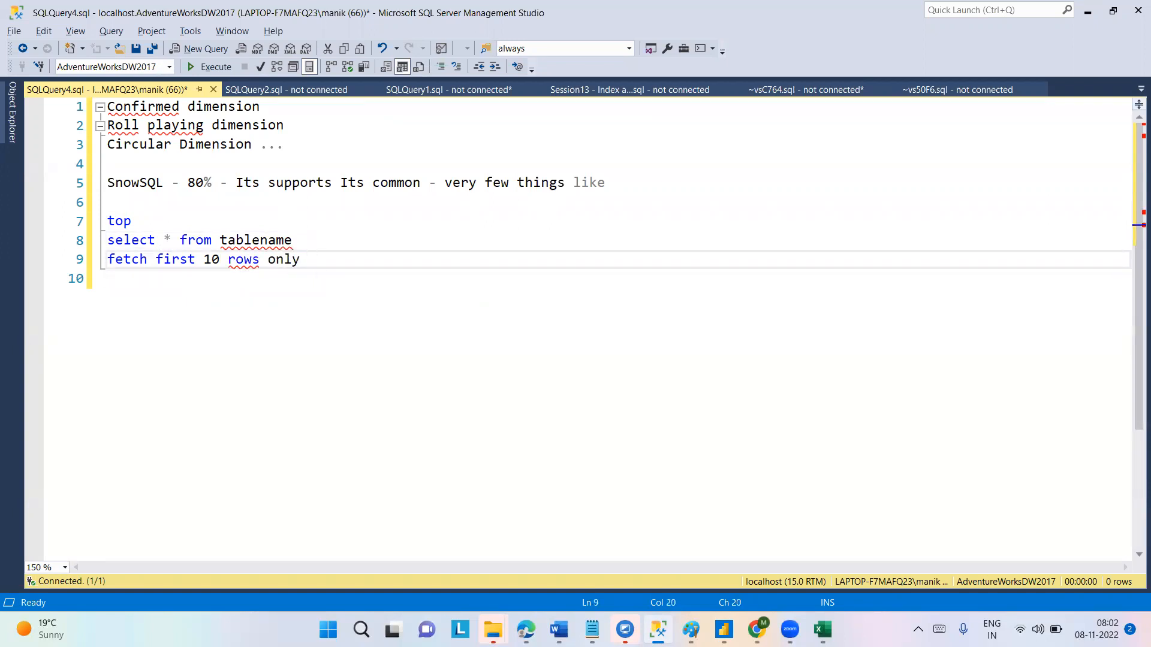
Switch to Power BI Desktop and look through the remaining Database connectors below Snowflake in Get Data
{"action": "mouse_move", "coordinate": [756, 629]}
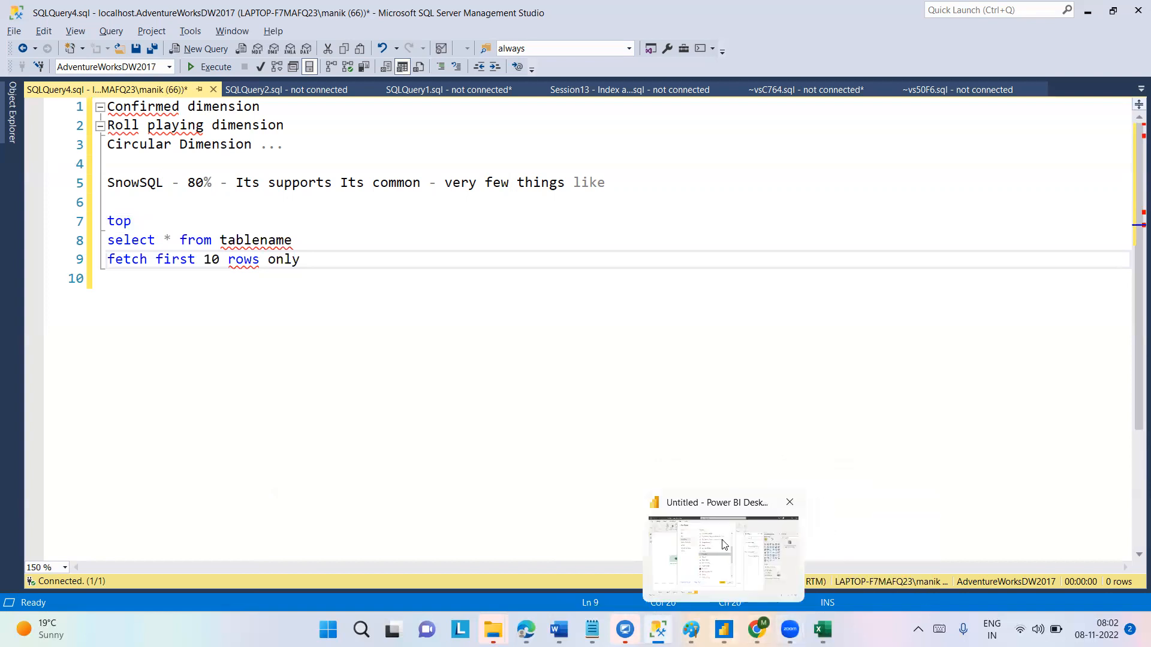
{"action": "left_click", "coordinate": [721, 542]}
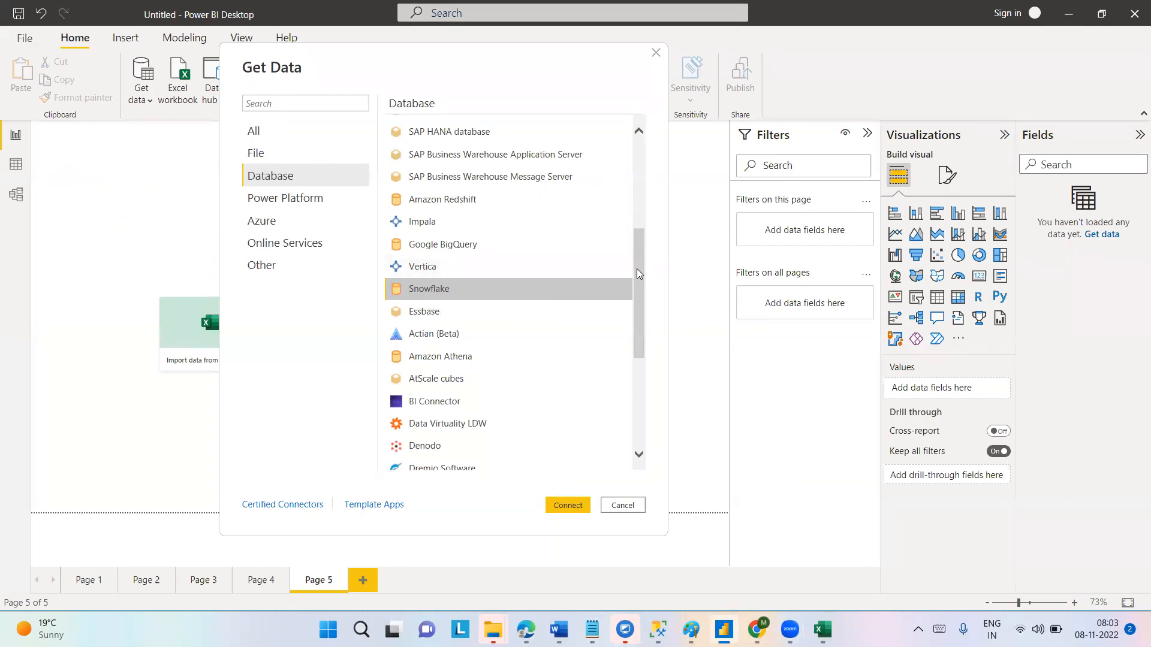
{"action": "left_click_drag", "start_coordinate": [637, 268], "coordinate": [635, 318]}
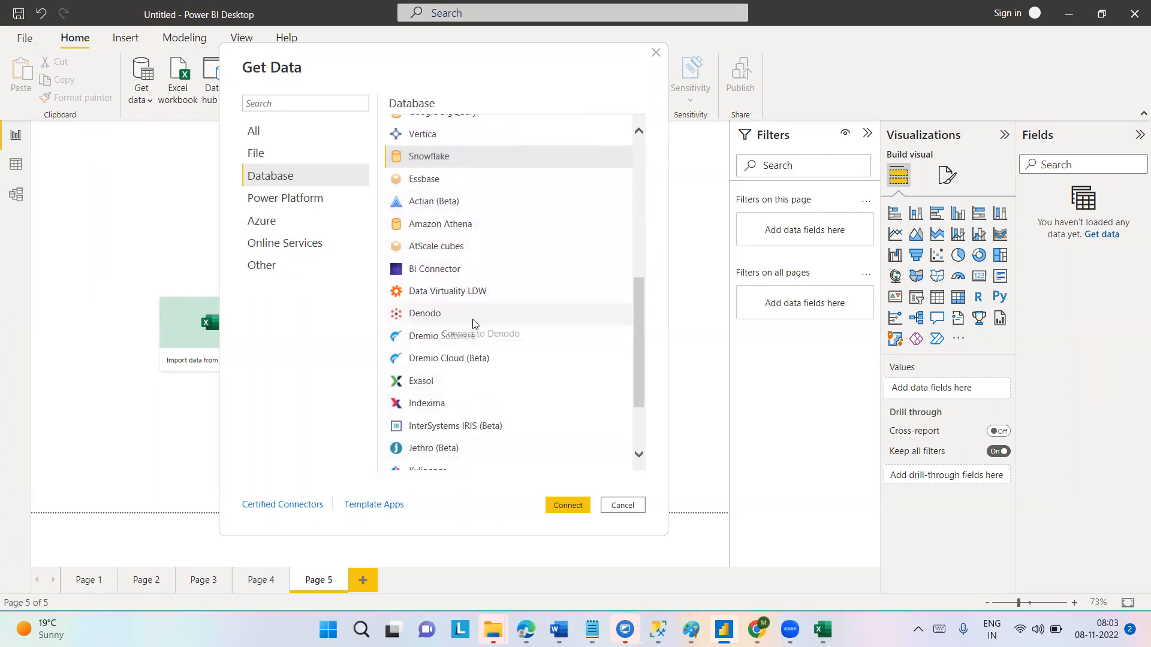
{"action": "left_click_drag", "start_coordinate": [642, 299], "coordinate": [640, 368]}
{"action": "scroll", "coordinate": [539, 334], "scroll_direction": "up", "scroll_amount": 7}
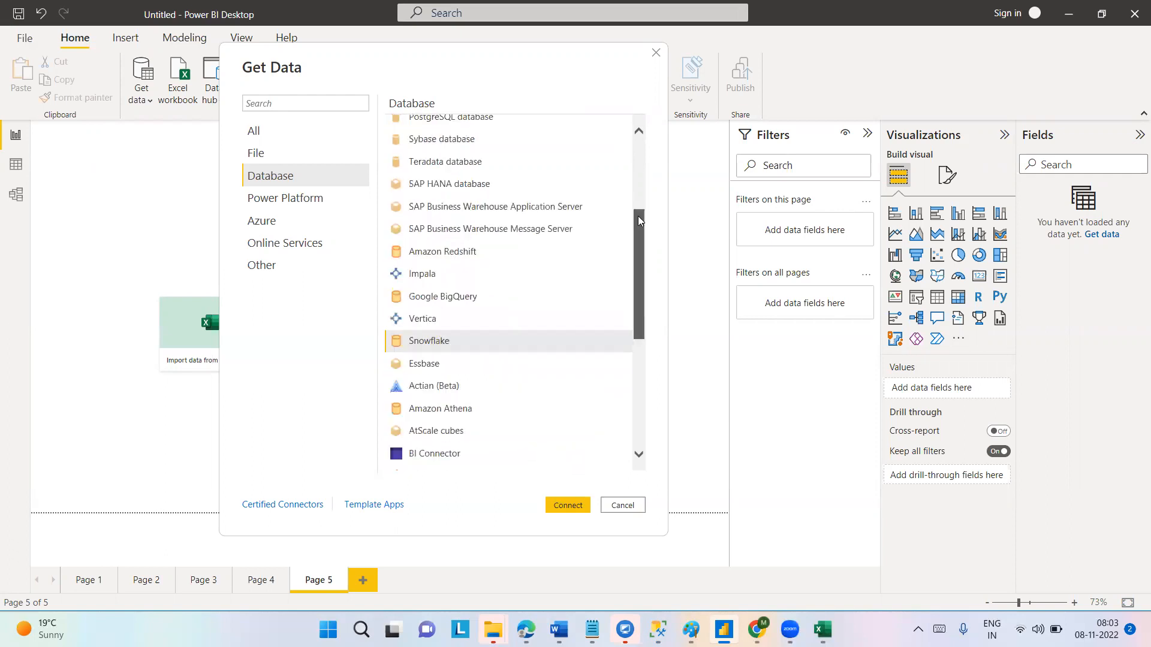
Review the Power Platform and Azure connectors, highlighting Azure SQL database, Azure Database for PostgreSQL, and Azure Data Lake Storage Gen1 and Gen2
{"action": "left_click", "coordinate": [268, 203]}
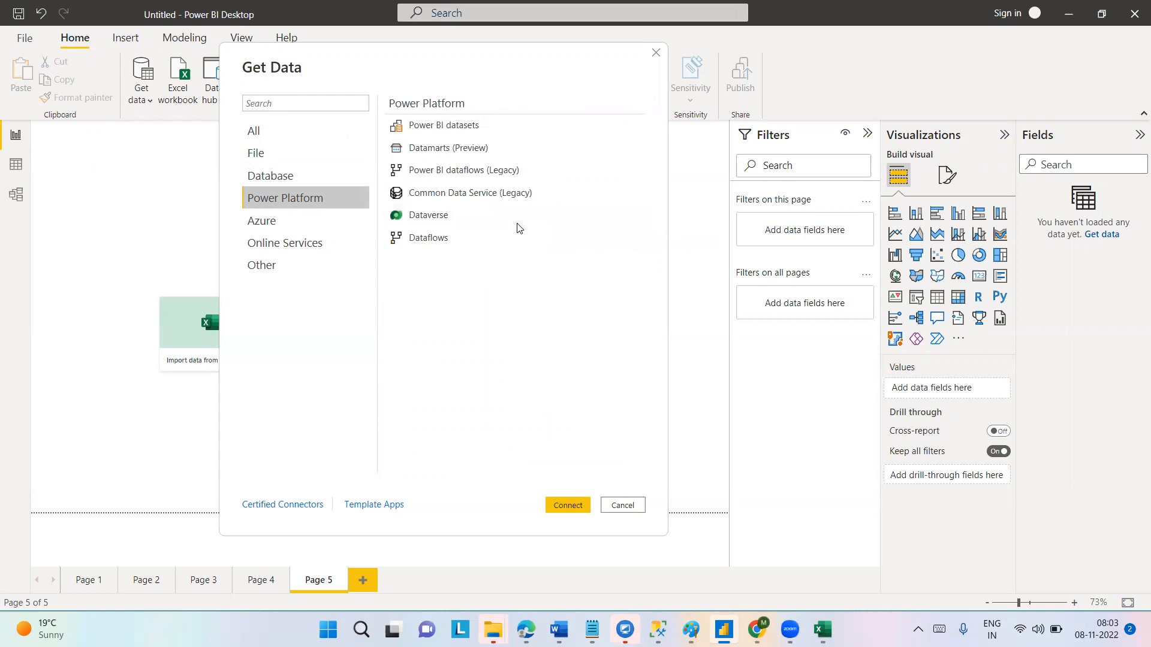
{"action": "left_click", "coordinate": [267, 223]}
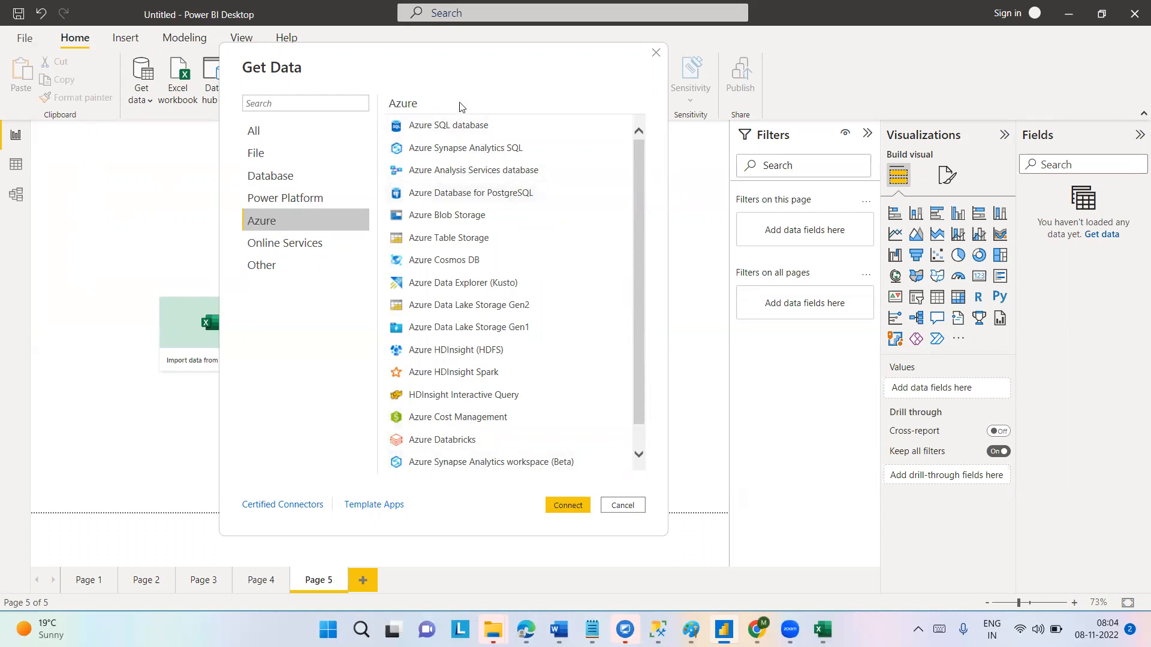
{"action": "left_click", "coordinate": [461, 128]}
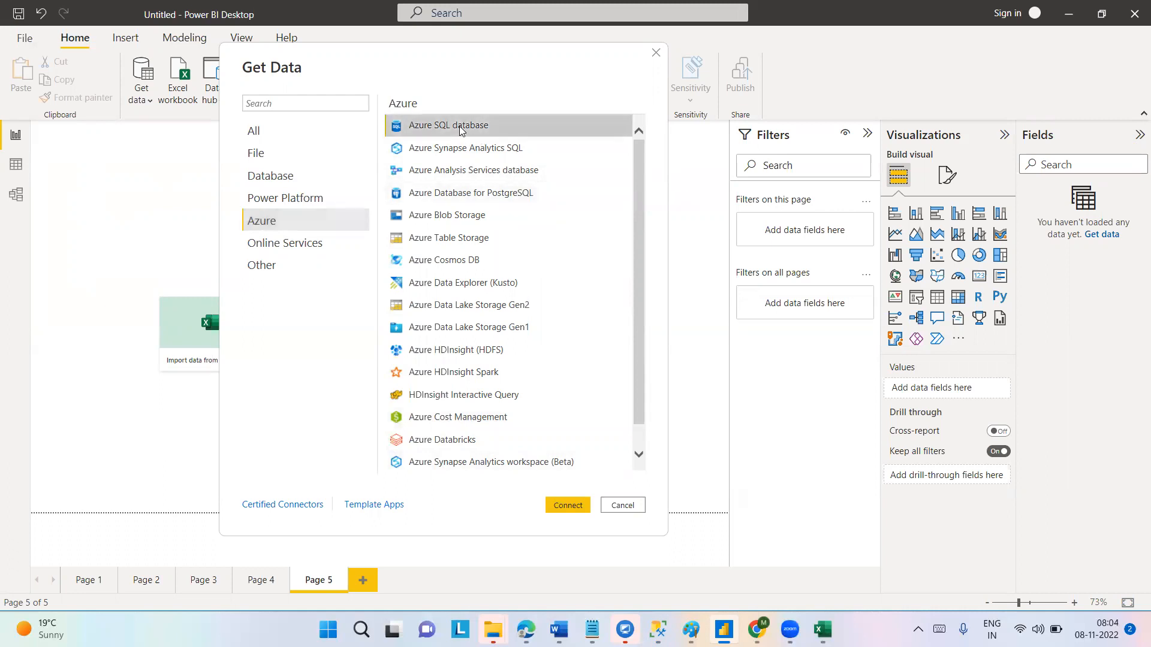
{"action": "left_click", "coordinate": [478, 195]}
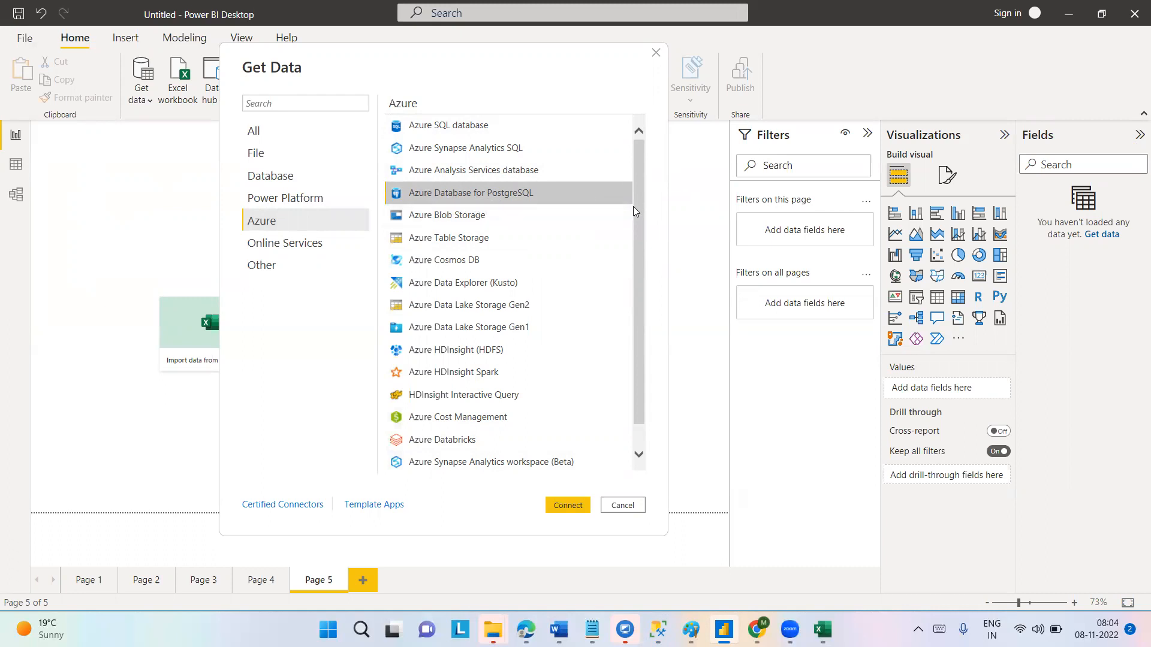
{"action": "left_click", "coordinate": [474, 327]}
{"action": "left_click", "coordinate": [478, 306]}
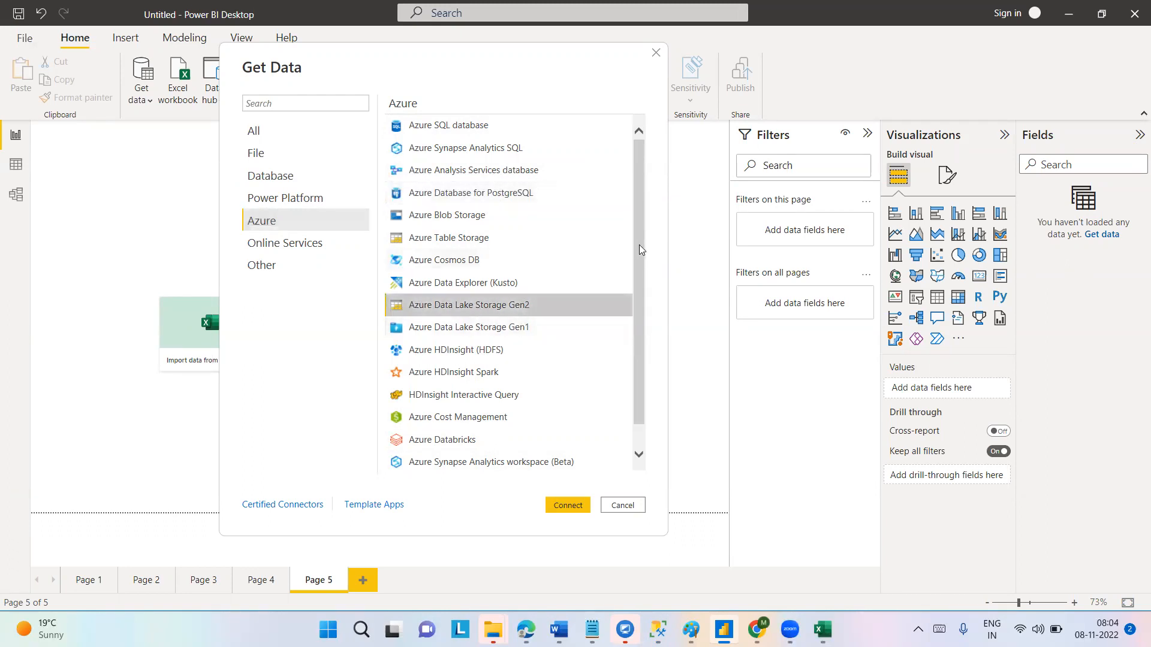
{"action": "scroll", "coordinate": [637, 270], "scroll_direction": "down", "scroll_amount": 1}
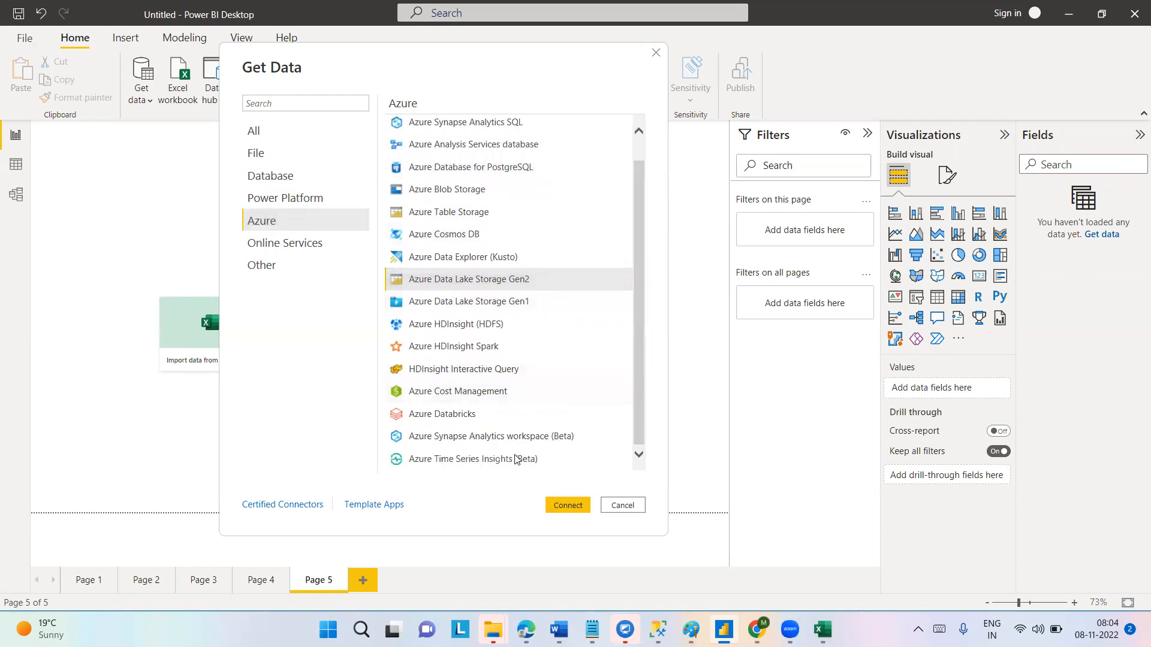
Look through the Online Services connectors, highlighting SharePoint Online List and Databricks (Beta)
{"action": "left_click", "coordinate": [305, 249]}
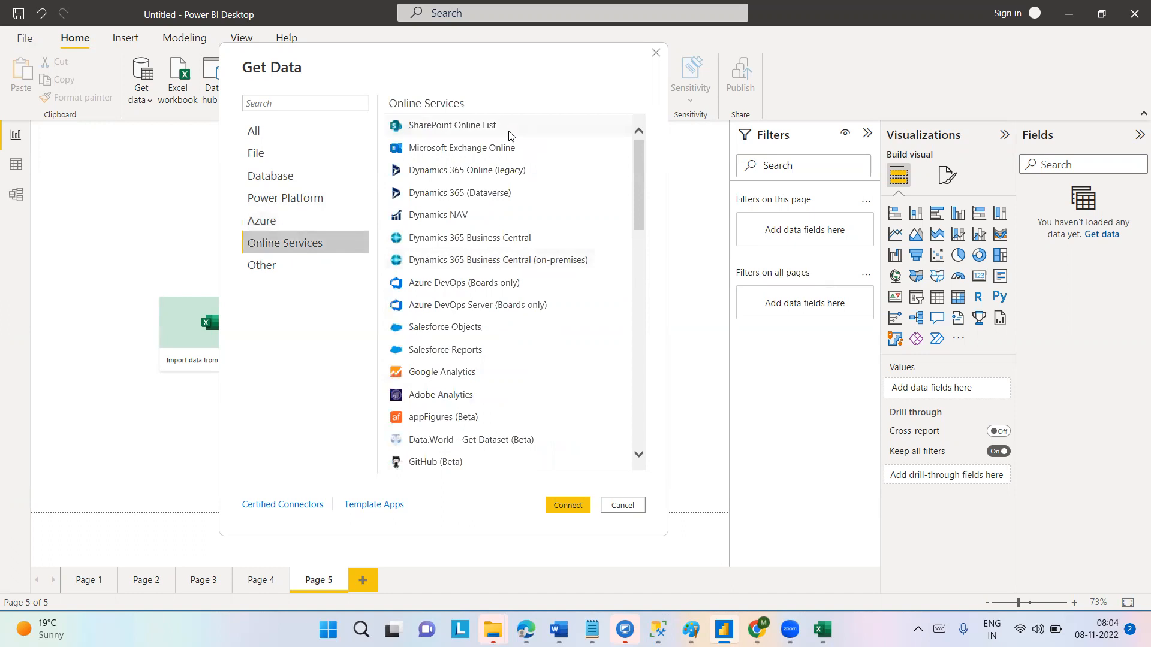
{"action": "left_click", "coordinate": [483, 130]}
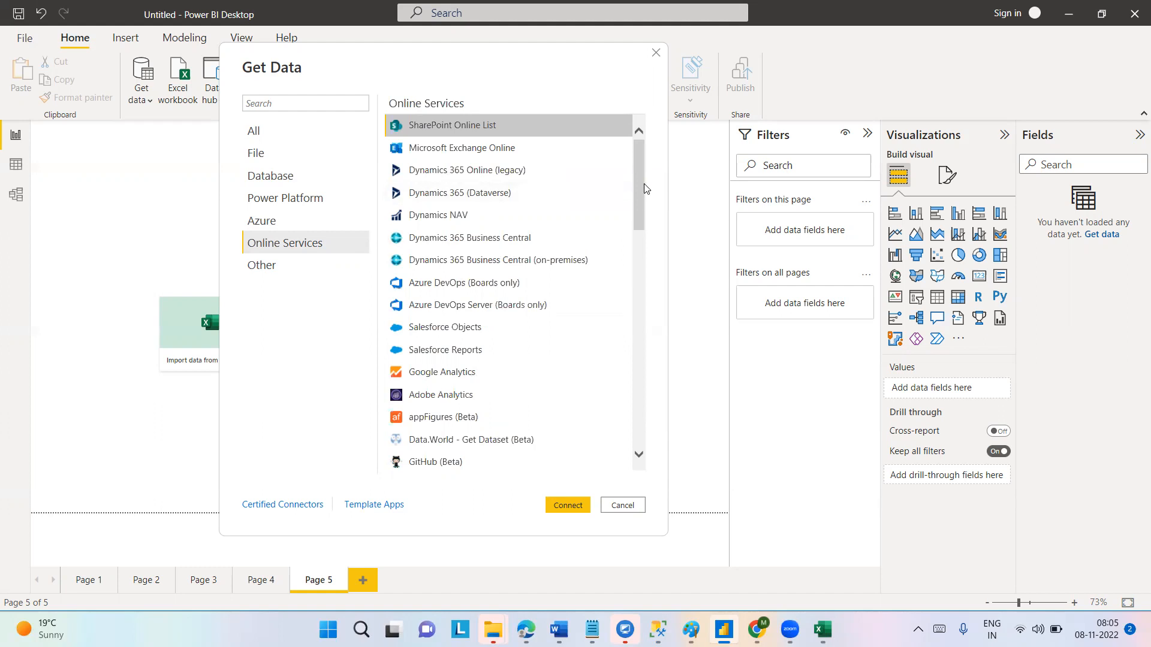
{"action": "left_click_drag", "start_coordinate": [644, 188], "coordinate": [645, 265]}
{"action": "left_click", "coordinate": [645, 264]}
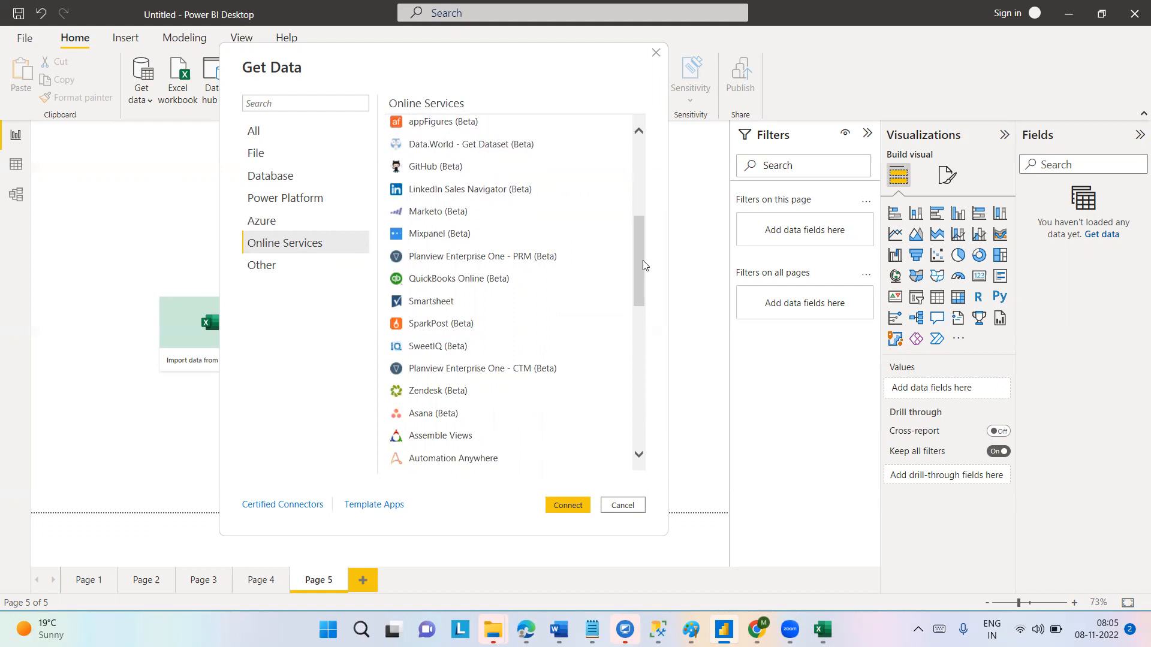
{"action": "left_click_drag", "start_coordinate": [640, 260], "coordinate": [642, 276]}
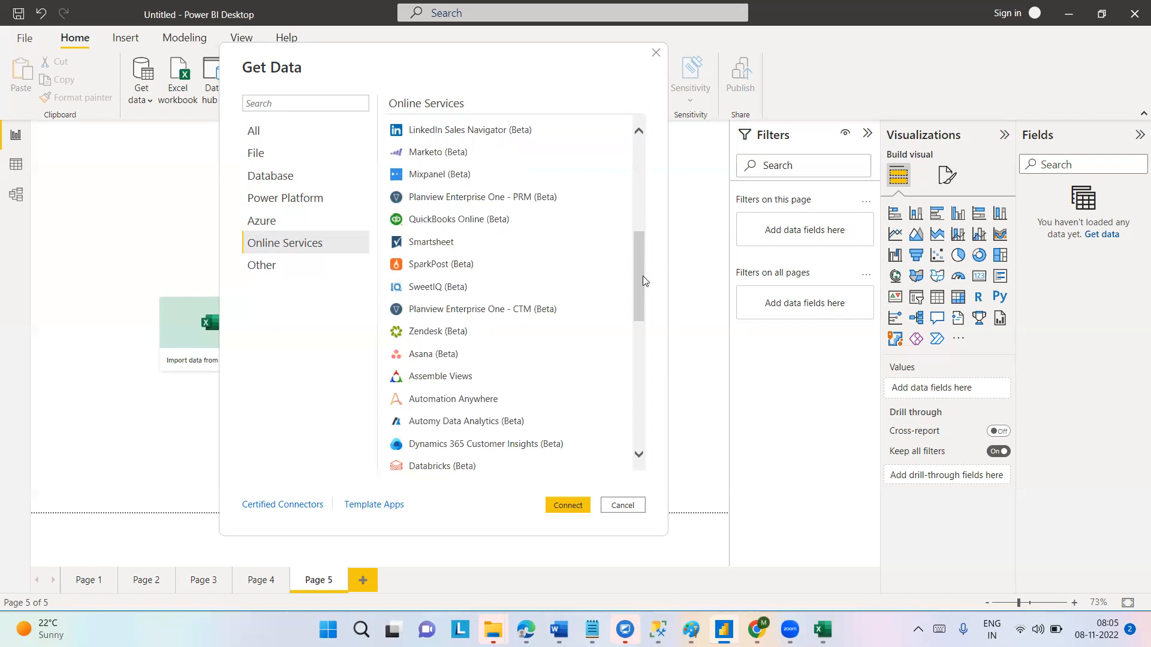
{"action": "left_click_drag", "start_coordinate": [643, 275], "coordinate": [639, 319]}
{"action": "left_click", "coordinate": [429, 301]}
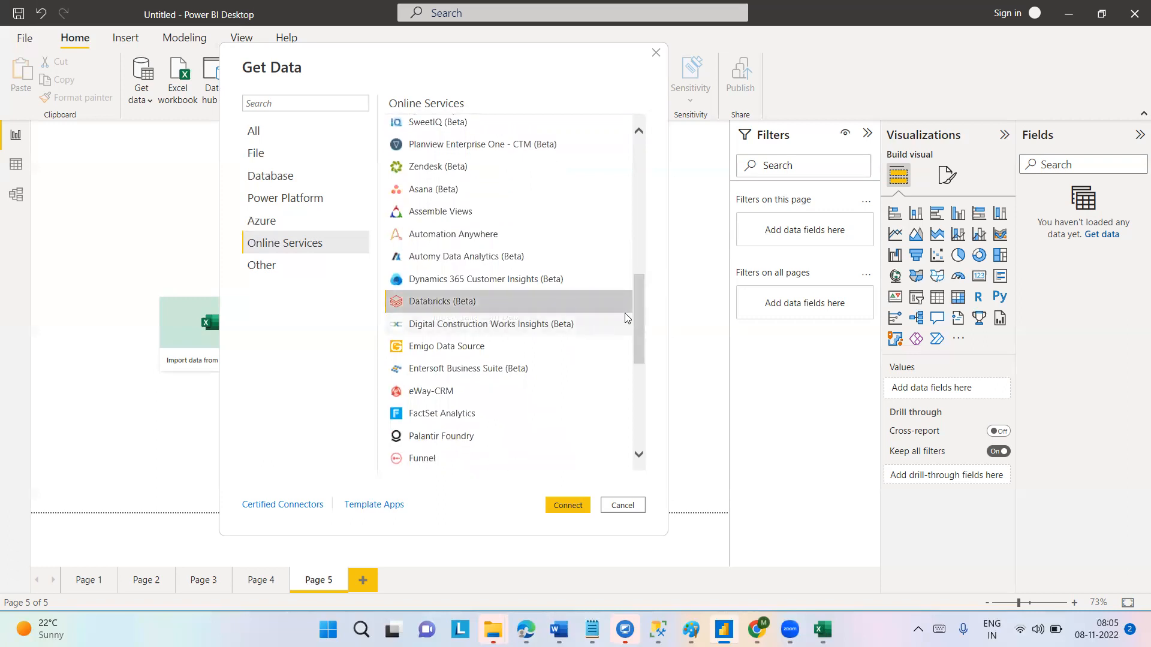
Highlight Quickbase and Zoho Creator near the end of the Online Services connectors, and show the Other connectors
{"action": "left_click_drag", "start_coordinate": [637, 307], "coordinate": [640, 389]}
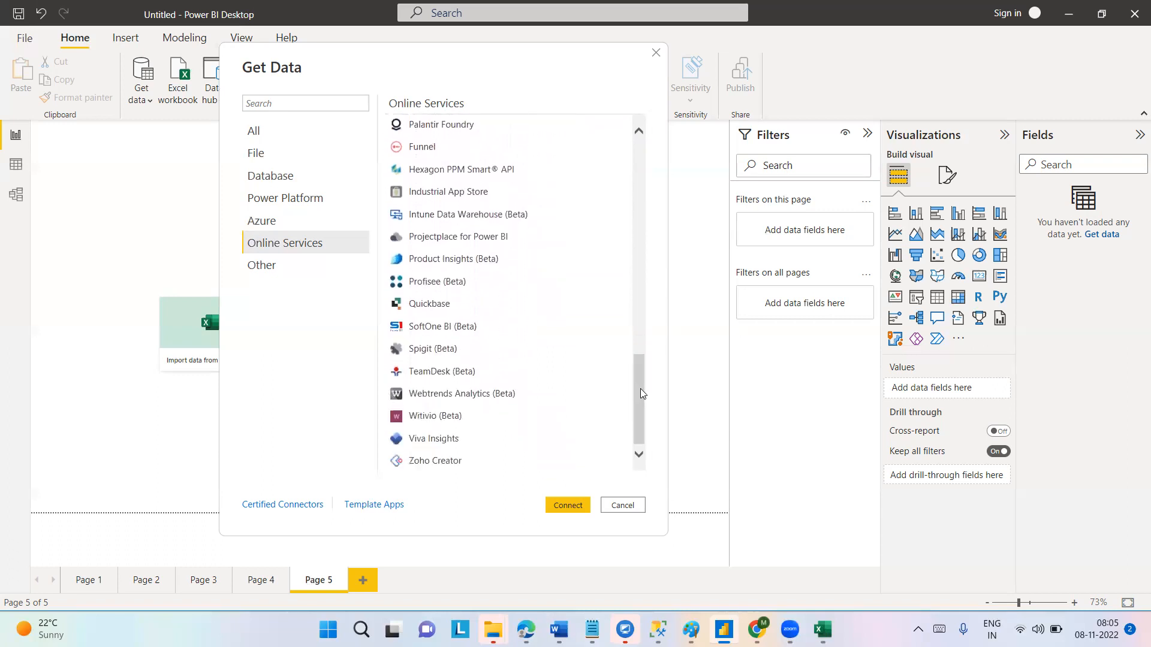
{"action": "left_click", "coordinate": [428, 303]}
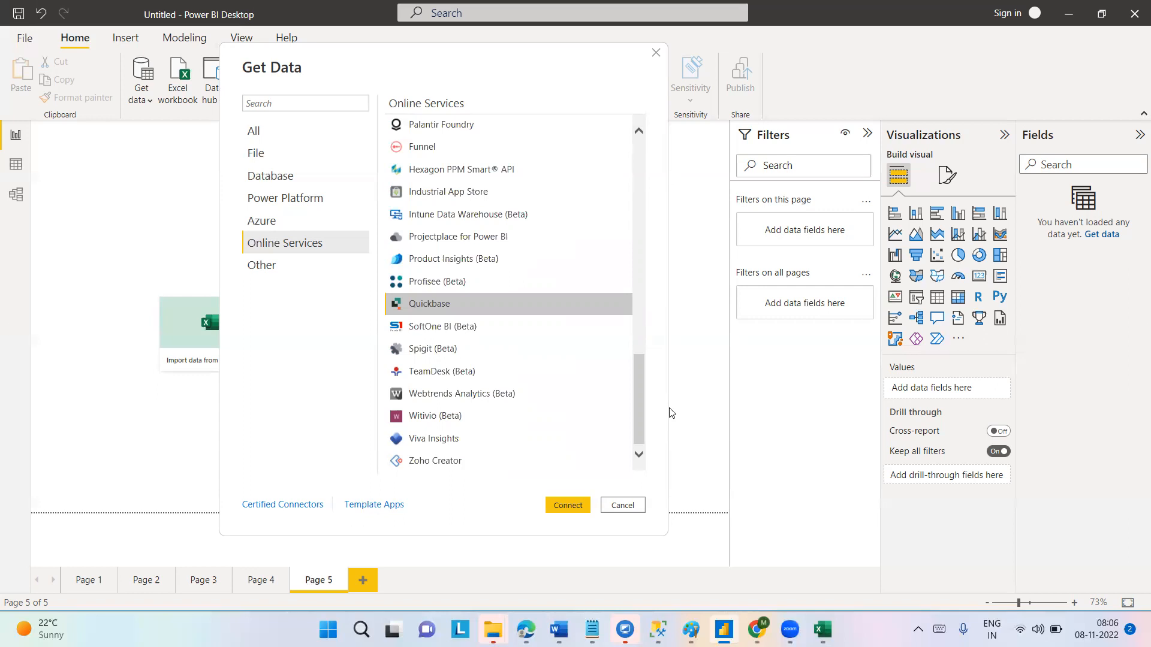
{"action": "left_click_drag", "start_coordinate": [638, 394], "coordinate": [635, 439]}
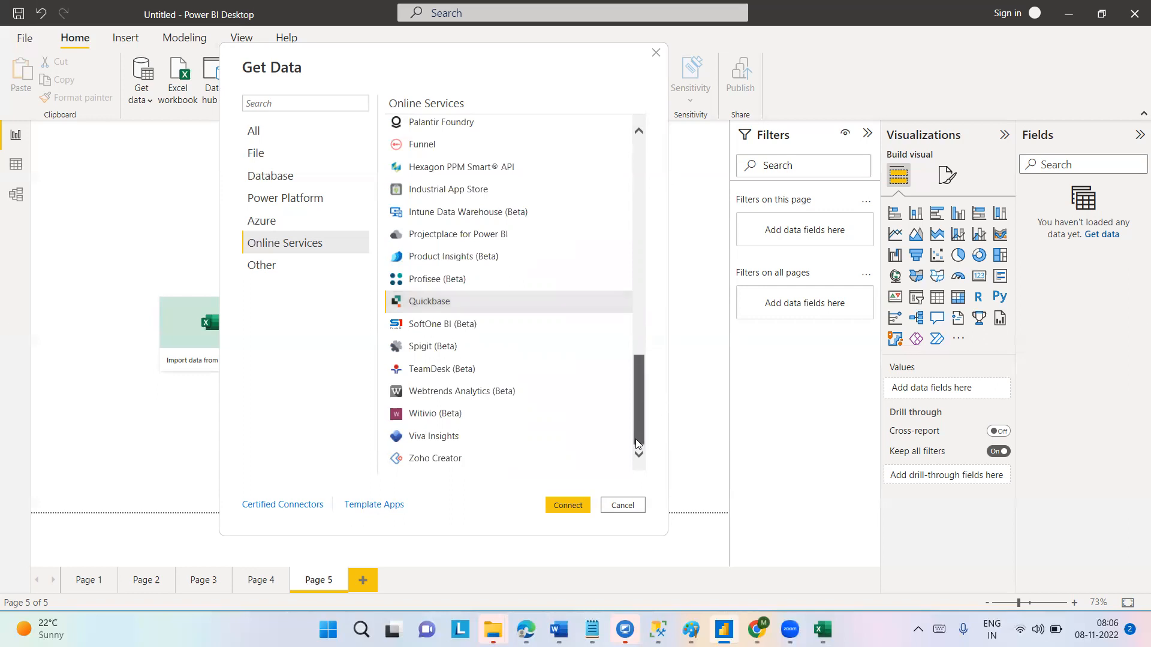
{"action": "left_click", "coordinate": [444, 465]}
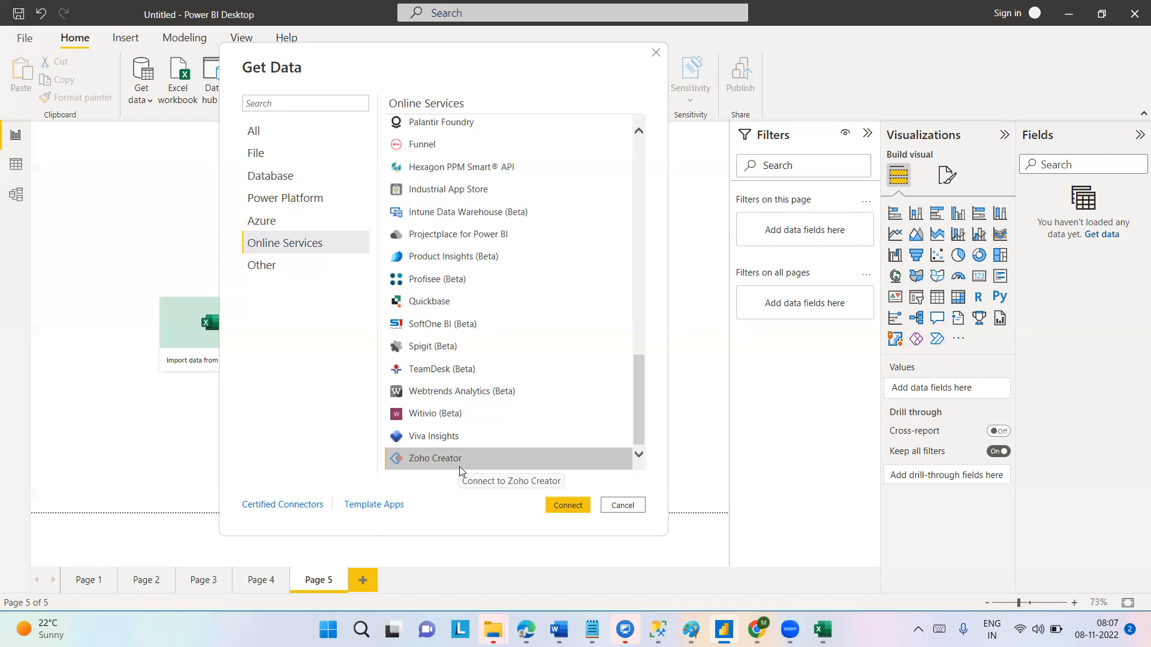
{"action": "left_click", "coordinate": [268, 273]}
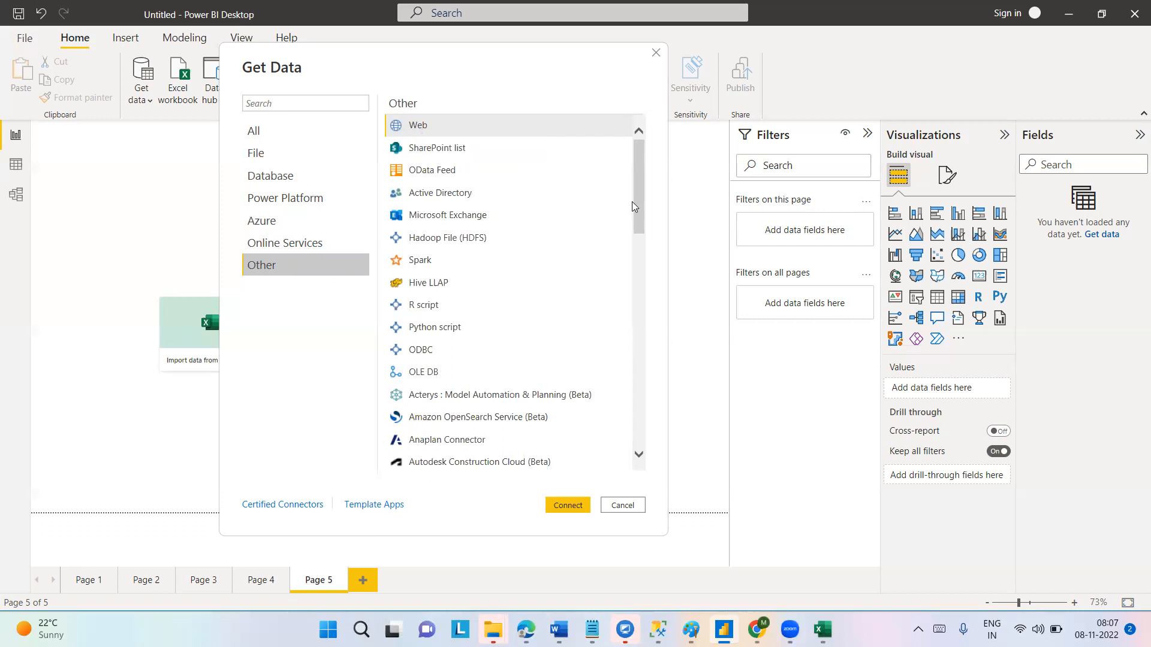
{"action": "left_click_drag", "start_coordinate": [642, 226], "coordinate": [643, 129]}
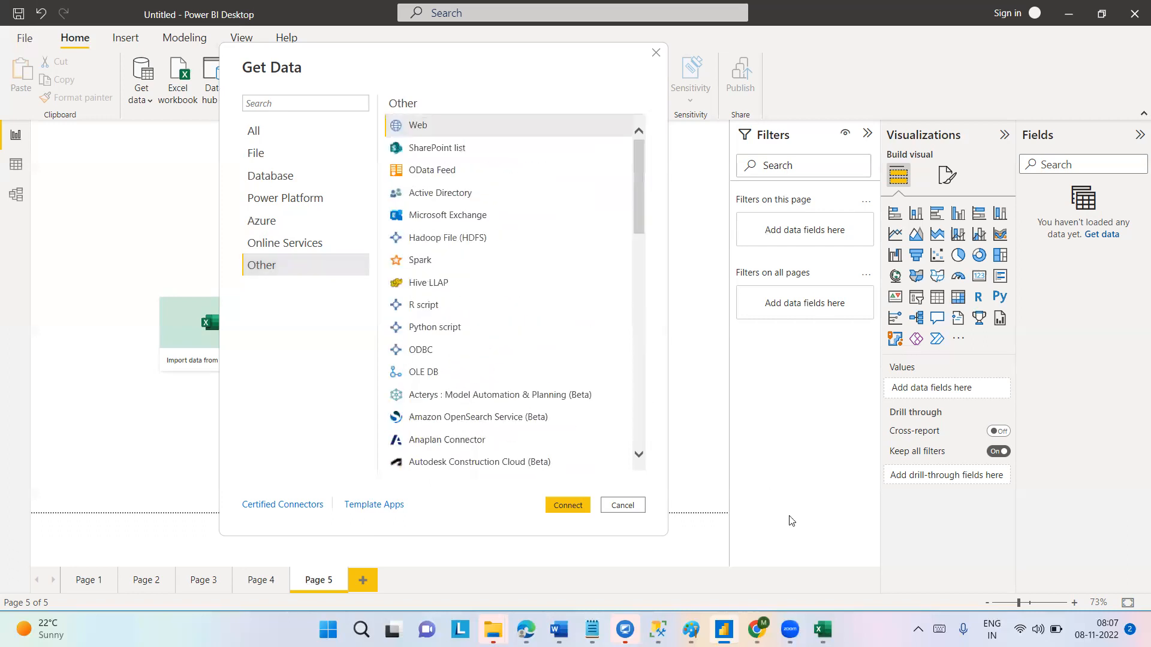
Switch to Chrome and search the web for "covid cases wikipedia" in a new tab
{"action": "left_click", "coordinate": [757, 629]}
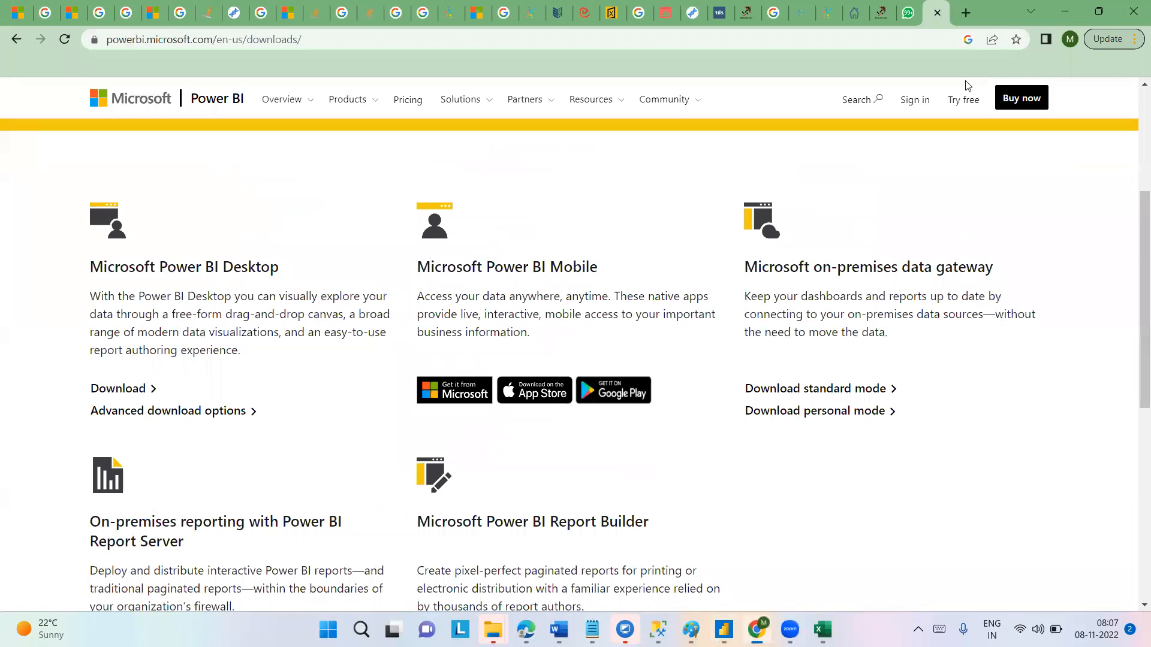
{"action": "key", "text": "ctrl+t"}
{"action": "type", "text": "voi"}
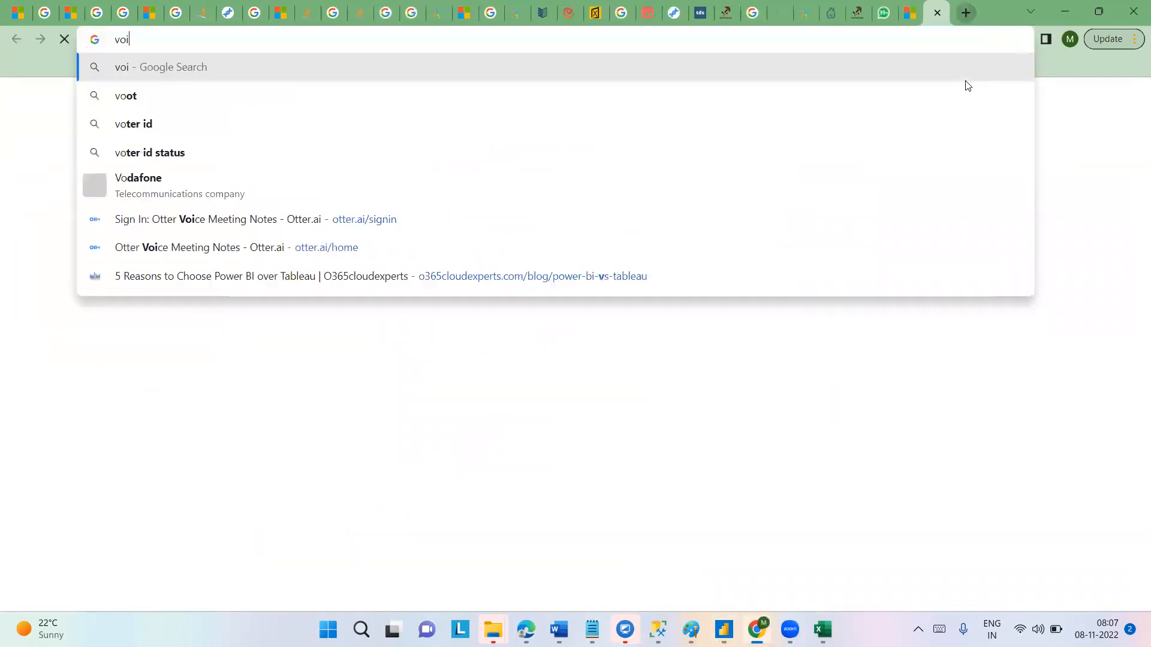
{"action": "key", "text": "BackSpace"}
{"action": "key", "text": "BackSpace"}
{"action": "key", "text": "BackSpace"}
{"action": "type", "text": "r"}
{"action": "key", "text": "BackSpace"}
{"action": "type", "text": "covid"}
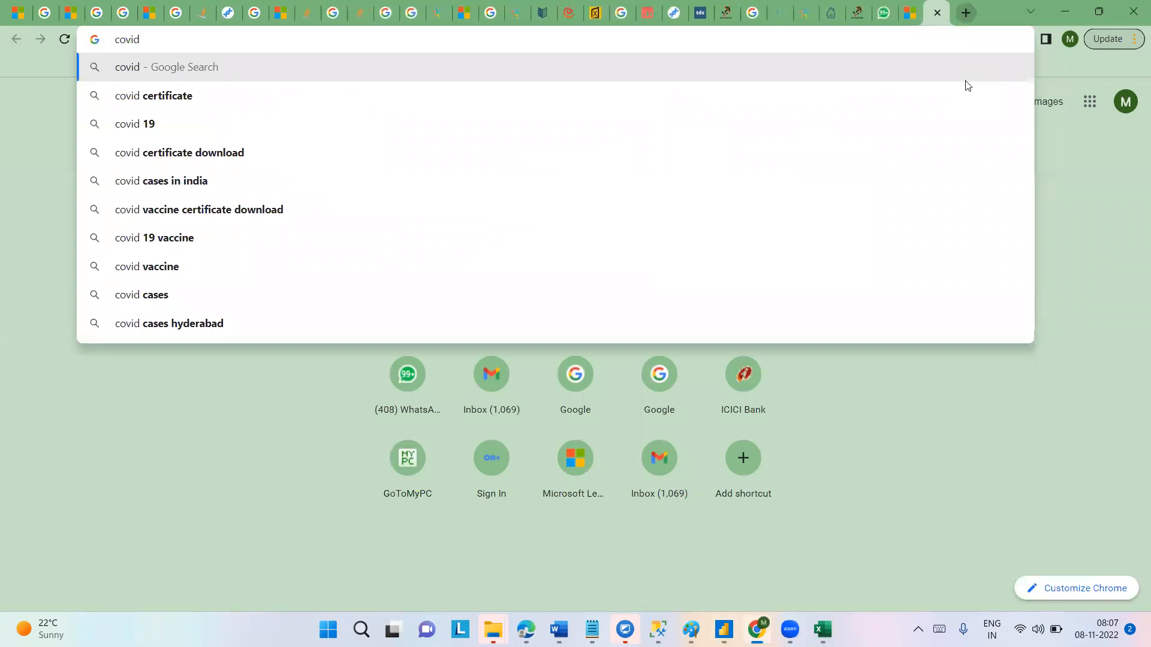
{"action": "type", "text": " cases "}
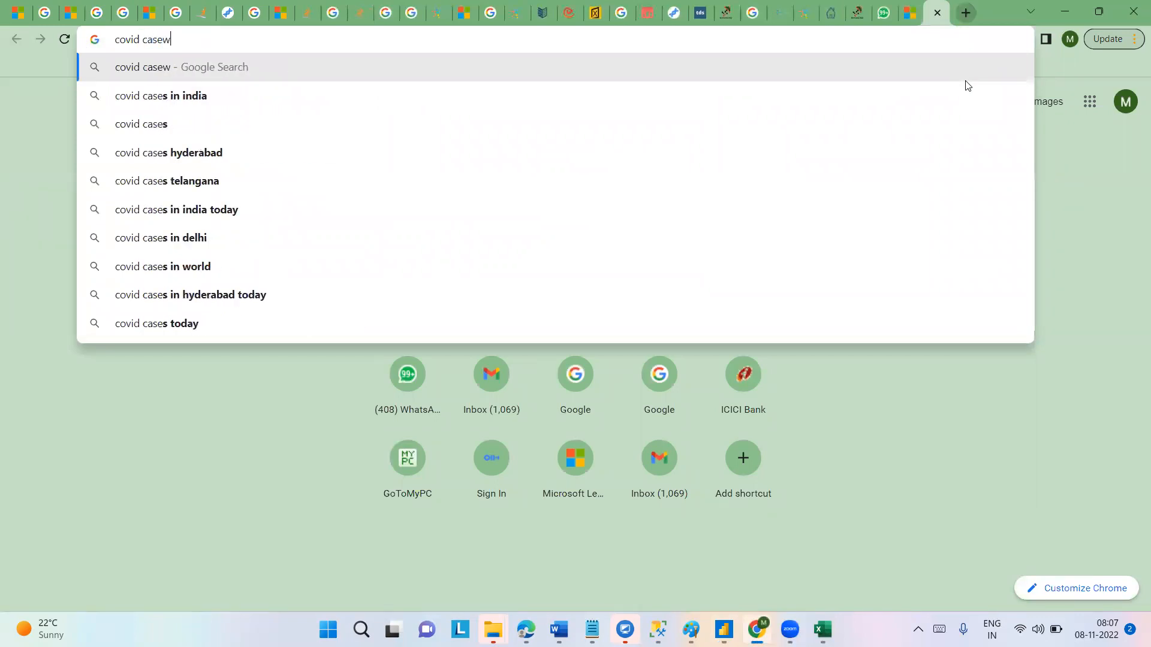
{"action": "type", "text": "wik"}
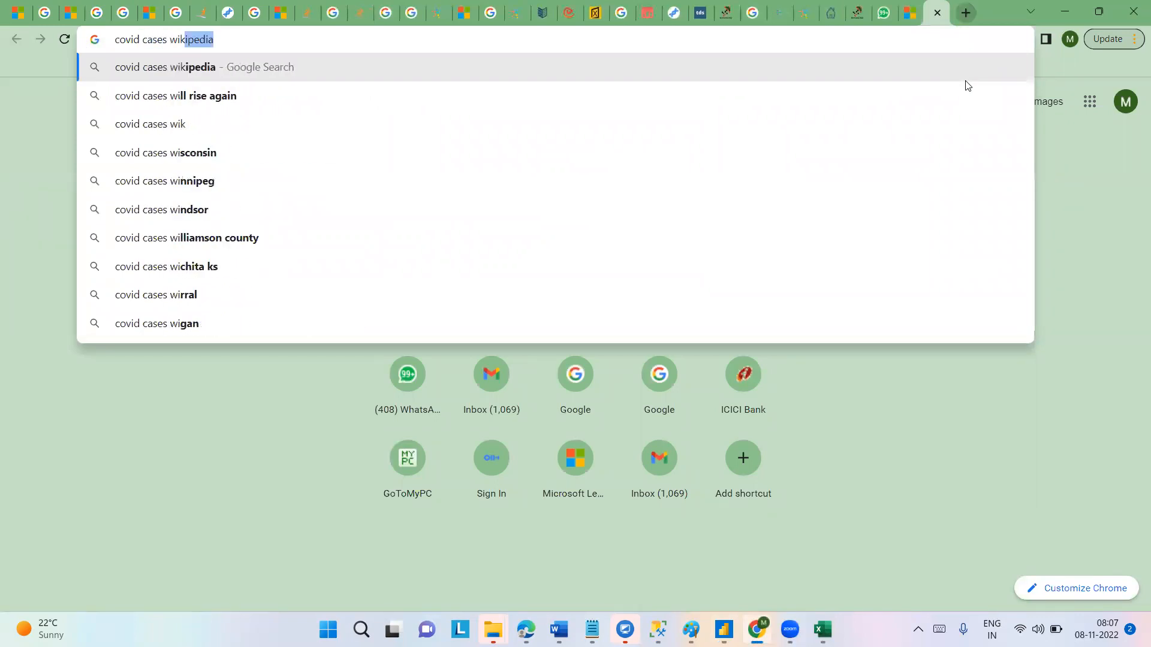
{"action": "type", "text": "ipedia"}
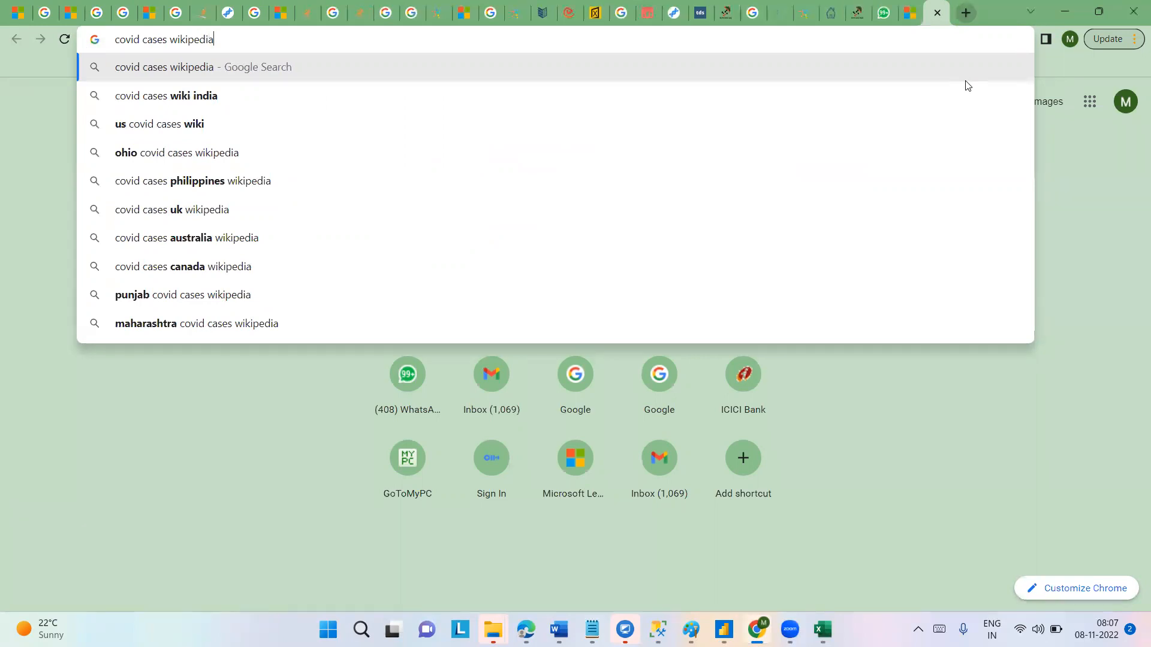
{"action": "key", "text": "Return"}
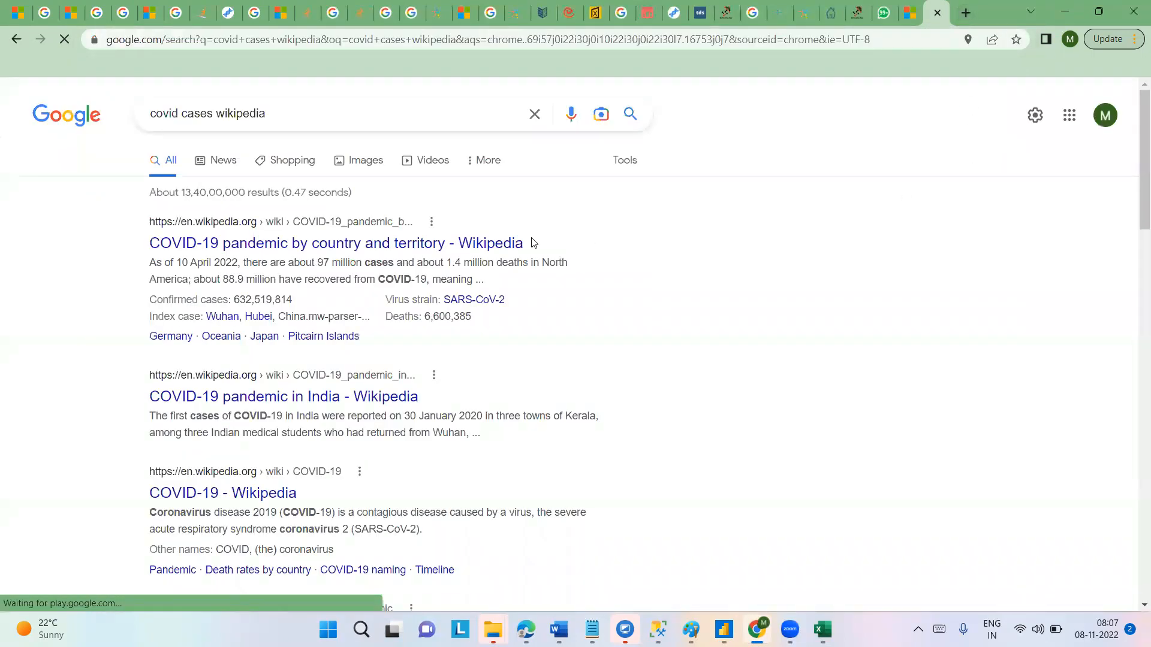
Open the Wikipedia results "COVID-19 pandemic by country and territory" and "COVID-19 pandemic in India" in background tabs
{"action": "middle_click", "coordinate": [456, 243]}
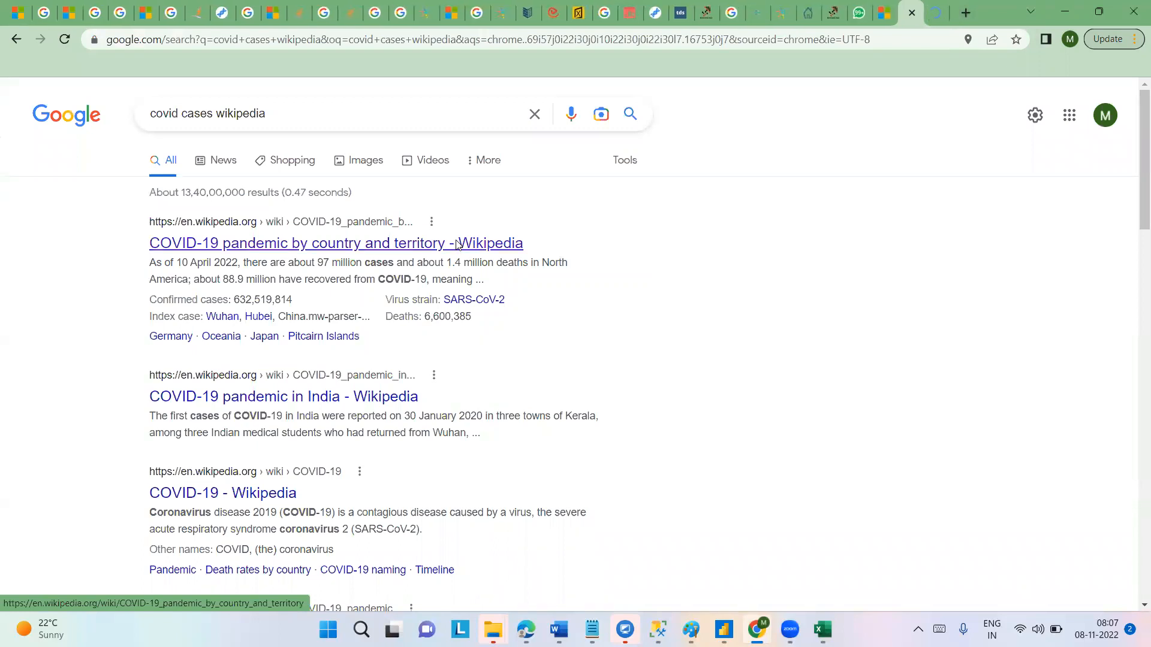
{"action": "middle_click", "coordinate": [379, 398]}
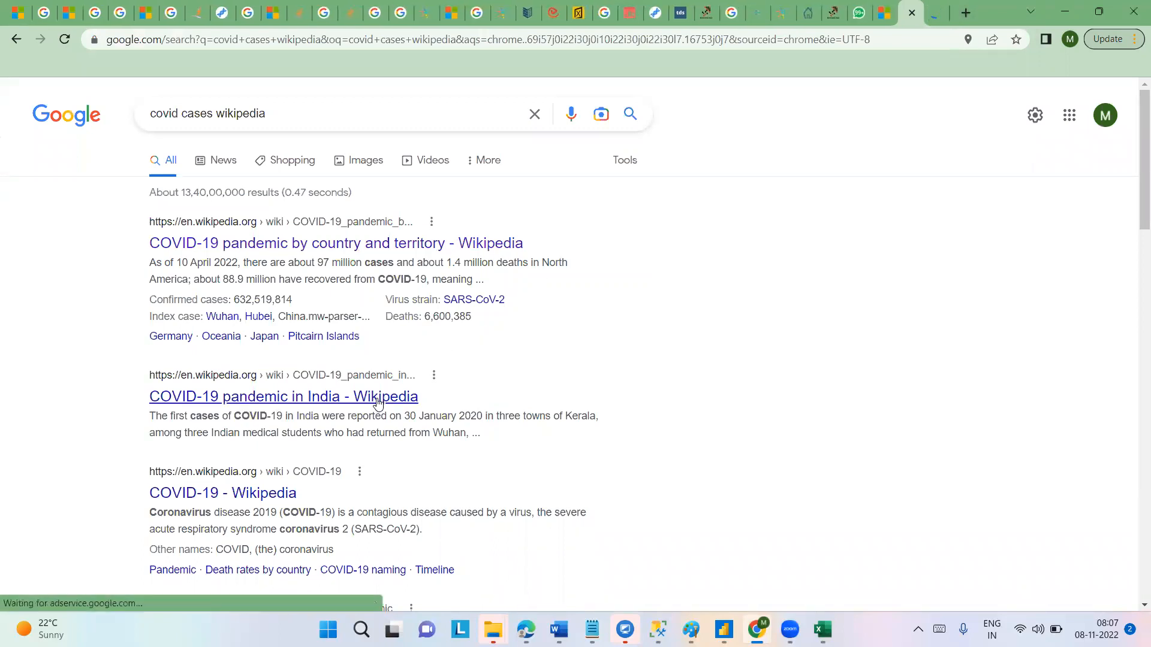
Open the "COVID-19 - Wikipedia" result in a background tab and show the cases, deaths, and rates table on the country and territory page
{"action": "middle_click", "coordinate": [261, 500]}
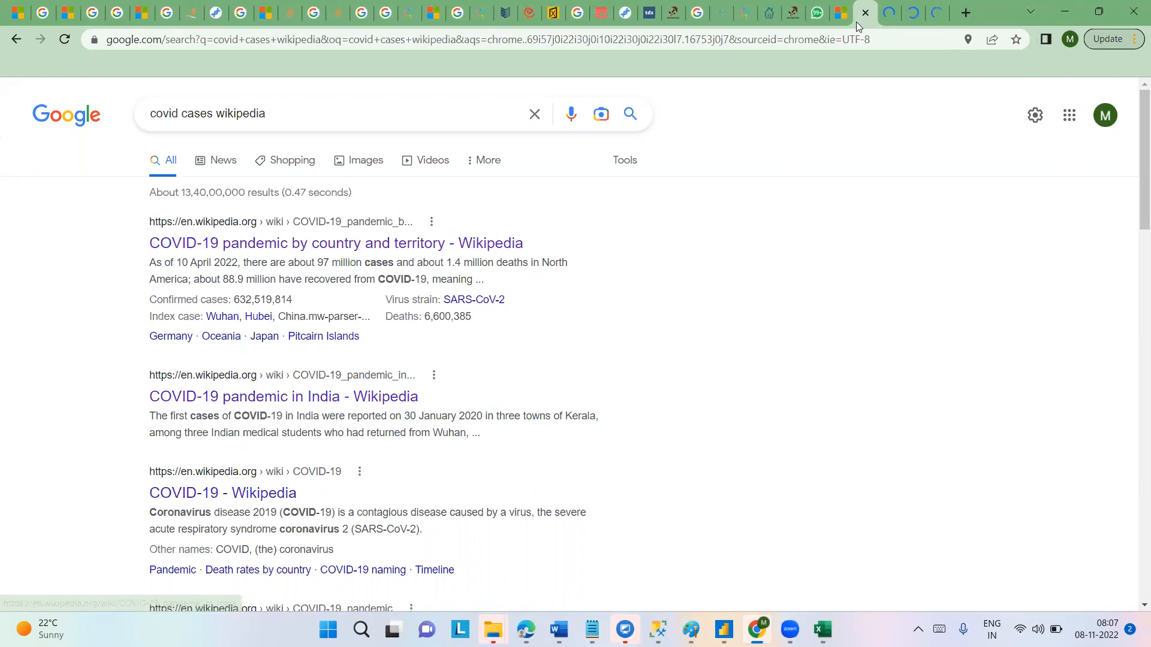
{"action": "key", "text": "ctrl+Tab"}
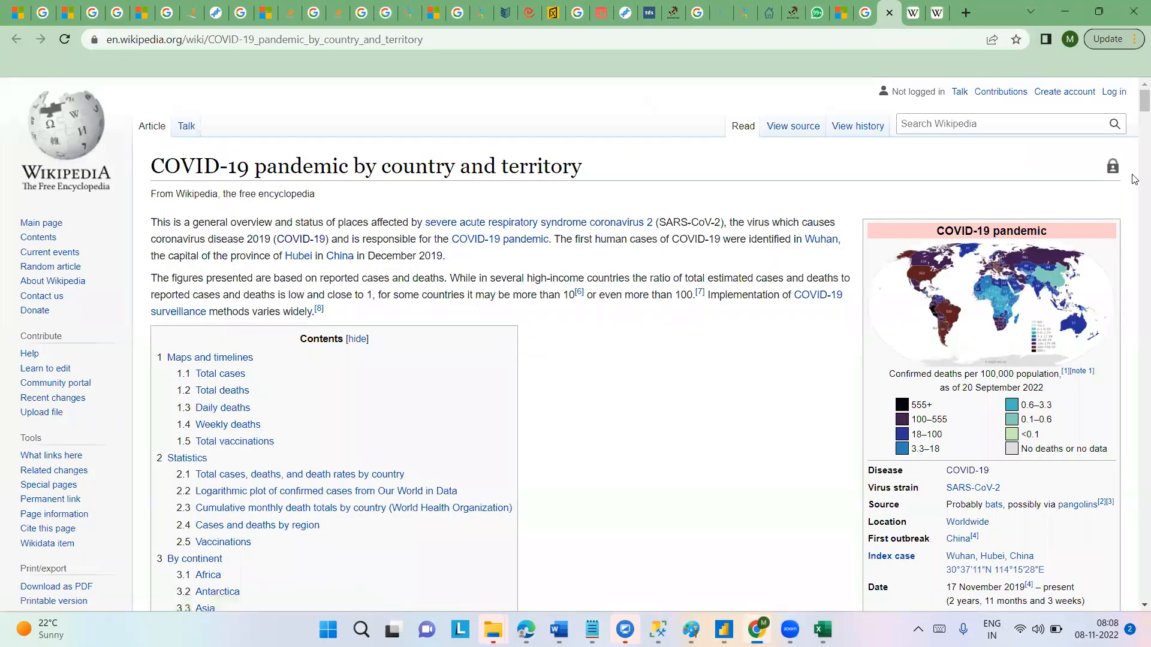
{"action": "left_click_drag", "start_coordinate": [1142, 103], "coordinate": [1135, 205]}
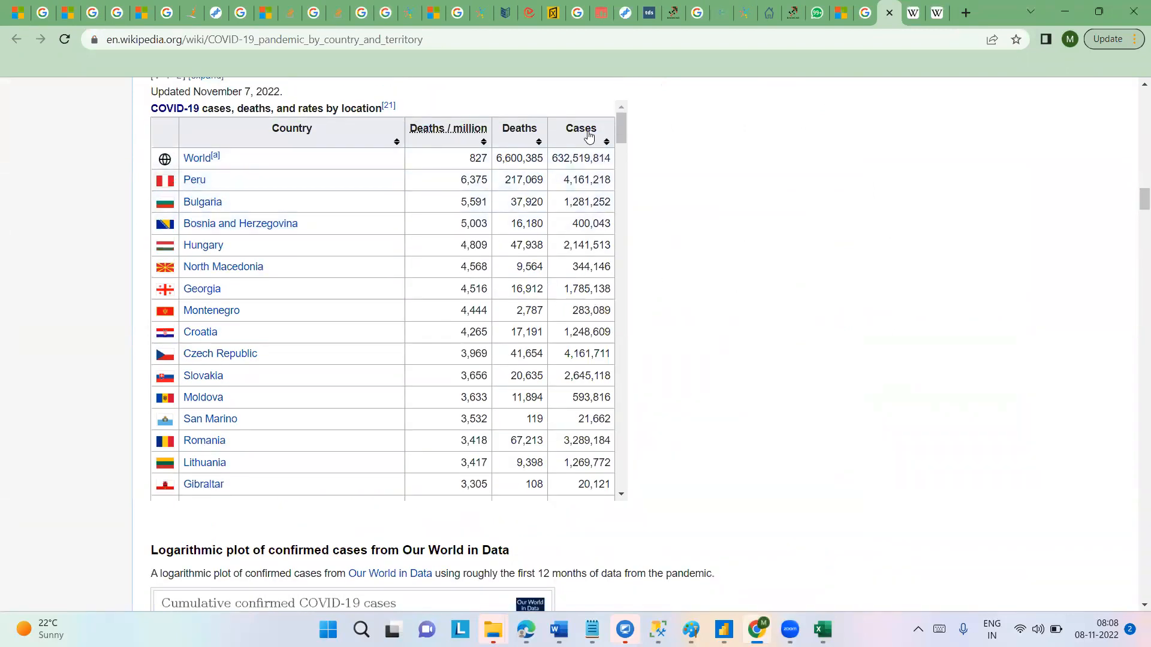
{"action": "left_click_drag", "start_coordinate": [621, 131], "coordinate": [618, 106]}
{"action": "scroll", "coordinate": [1133, 223], "scroll_direction": "down", "scroll_amount": 1}
Look through the 2022 and 2021 (second-half) monthly cumulative COVID-19 deaths tables on the Wikipedia page, highlighting their titles
{"action": "left_click_drag", "start_coordinate": [1143, 201], "coordinate": [1143, 238]}
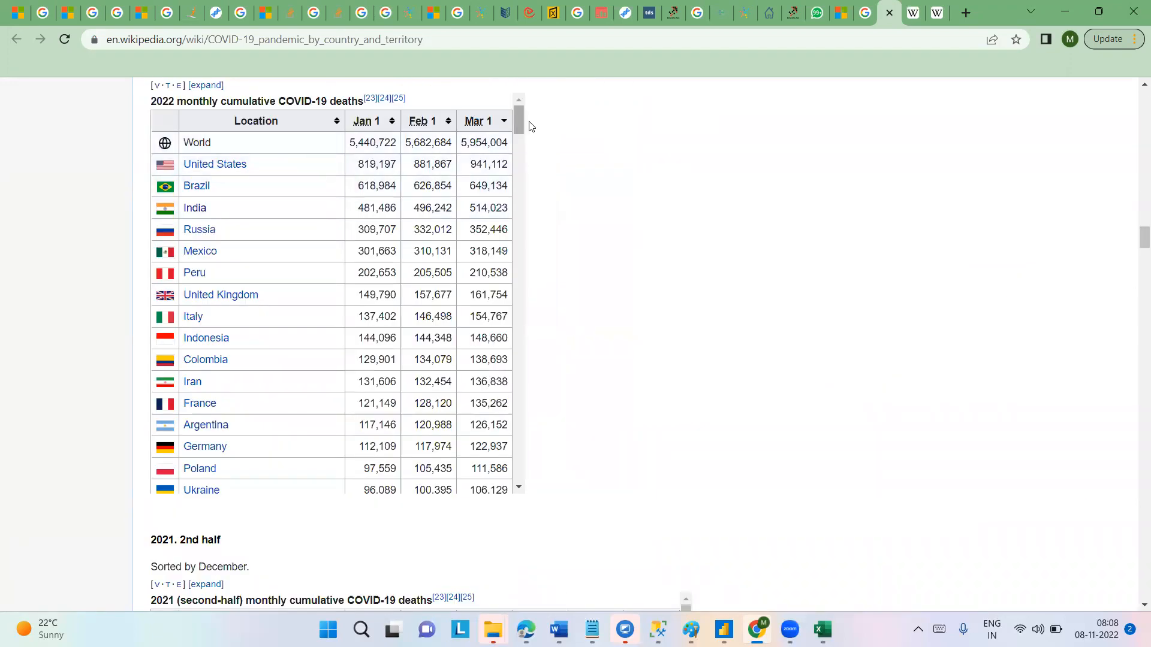
{"action": "left_click_drag", "start_coordinate": [518, 123], "coordinate": [518, 232]}
{"action": "left_click_drag", "start_coordinate": [501, 160], "coordinate": [516, 118]}
{"action": "left_click_drag", "start_coordinate": [154, 104], "coordinate": [363, 105]}
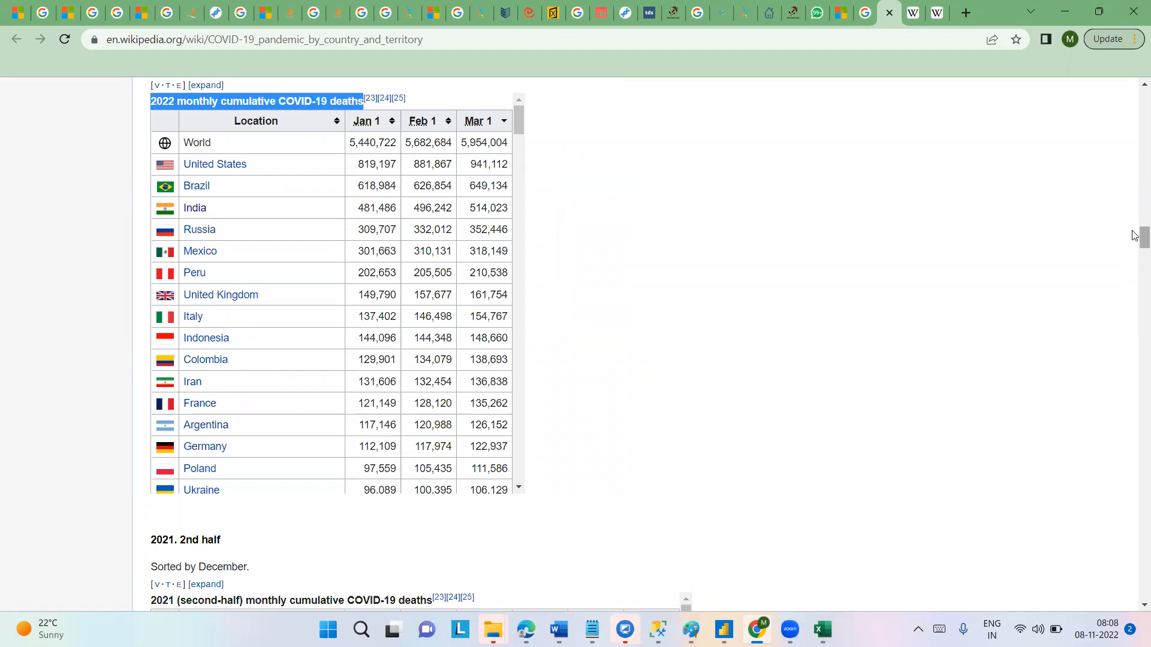
{"action": "left_click_drag", "start_coordinate": [1140, 238], "coordinate": [1134, 256]}
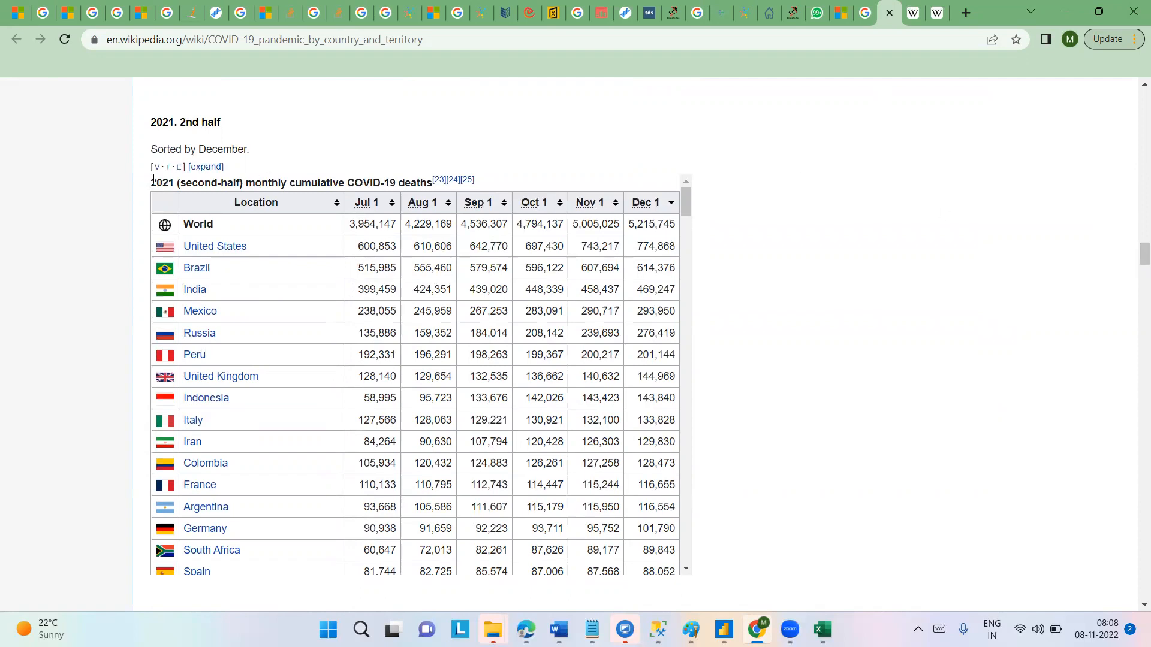
{"action": "left_click_drag", "start_coordinate": [152, 179], "coordinate": [432, 183]}
{"action": "mouse_move", "coordinate": [439, 180]}
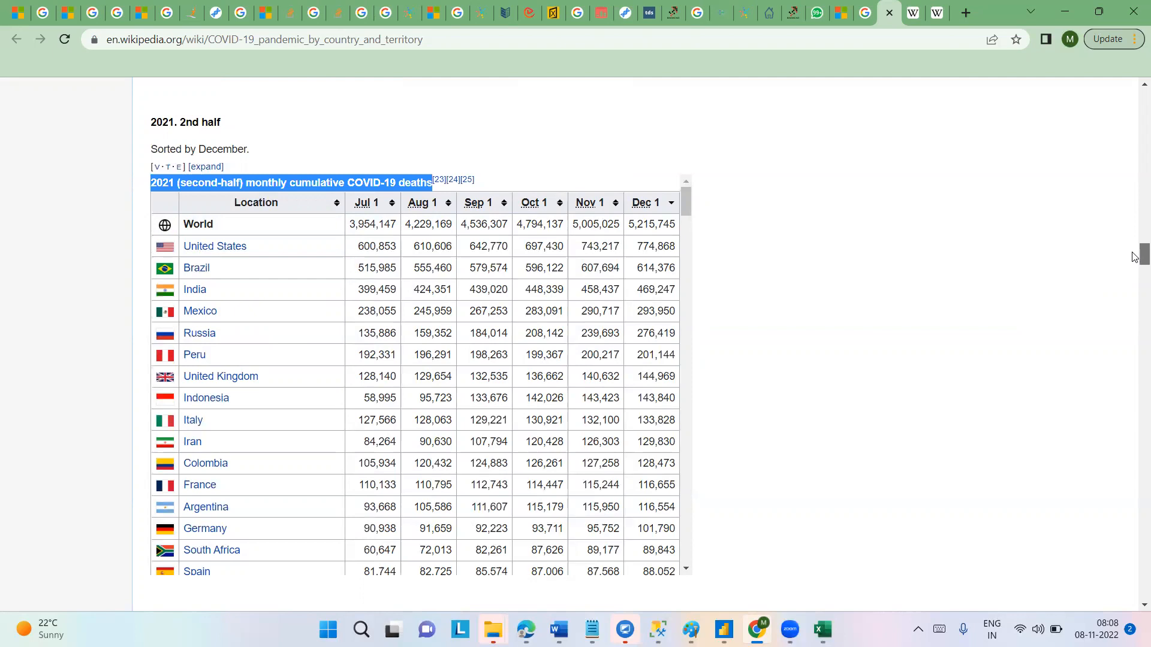
Show the "Cases and deaths by region" table on the page and highlight its heading
{"action": "left_click_drag", "start_coordinate": [1134, 265], "coordinate": [1134, 293]}
{"action": "scroll", "coordinate": [1135, 293], "scroll_direction": "down", "scroll_amount": 1}
{"action": "scroll", "coordinate": [427, 133], "scroll_direction": "up", "scroll_amount": 4}
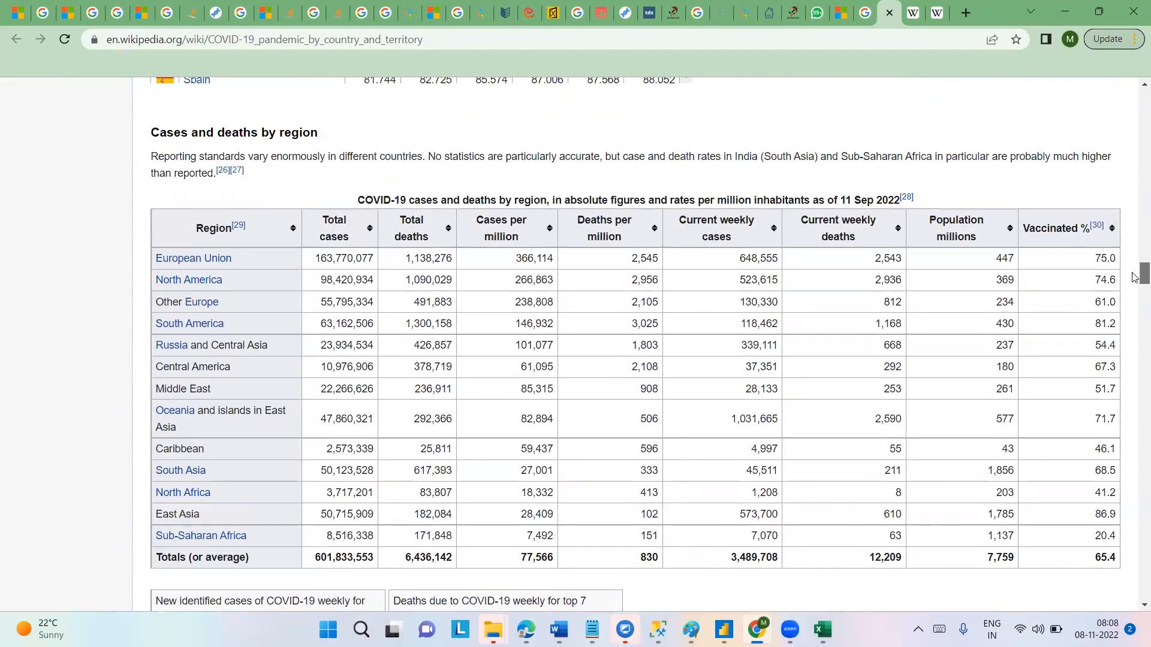
{"action": "left_click_drag", "start_coordinate": [149, 123], "coordinate": [333, 127]}
{"action": "left_click", "coordinate": [626, 136]}
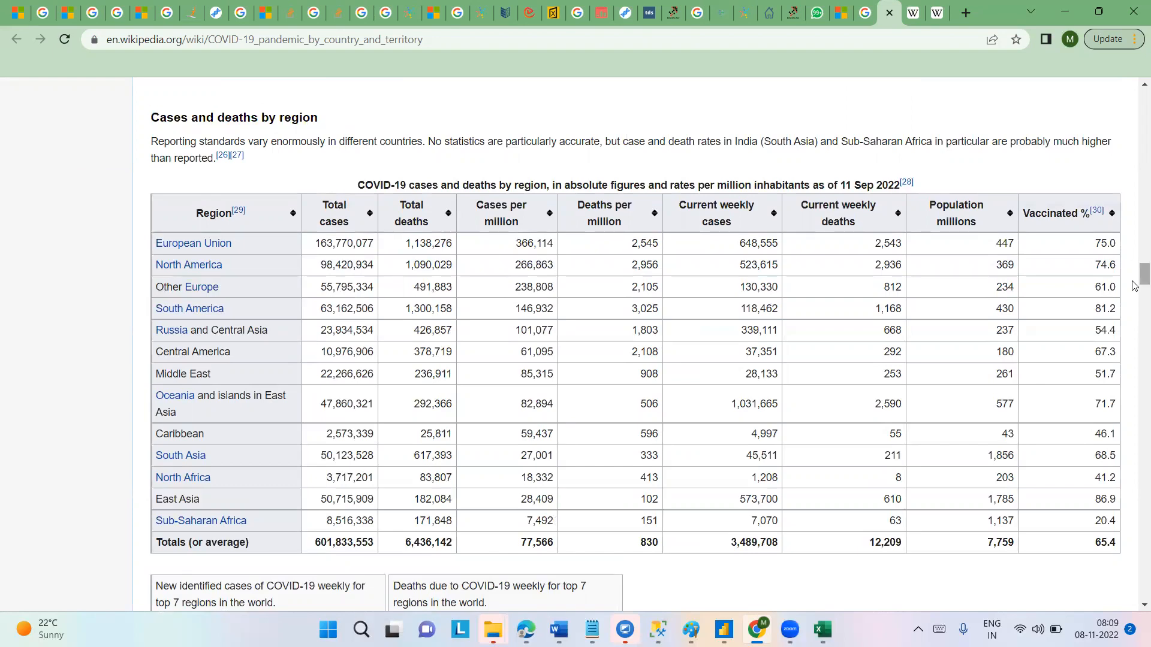
Copy the web address of the "COVID-19 pandemic by country and territory" page
{"action": "left_click_drag", "start_coordinate": [1141, 277], "coordinate": [1134, 91]}
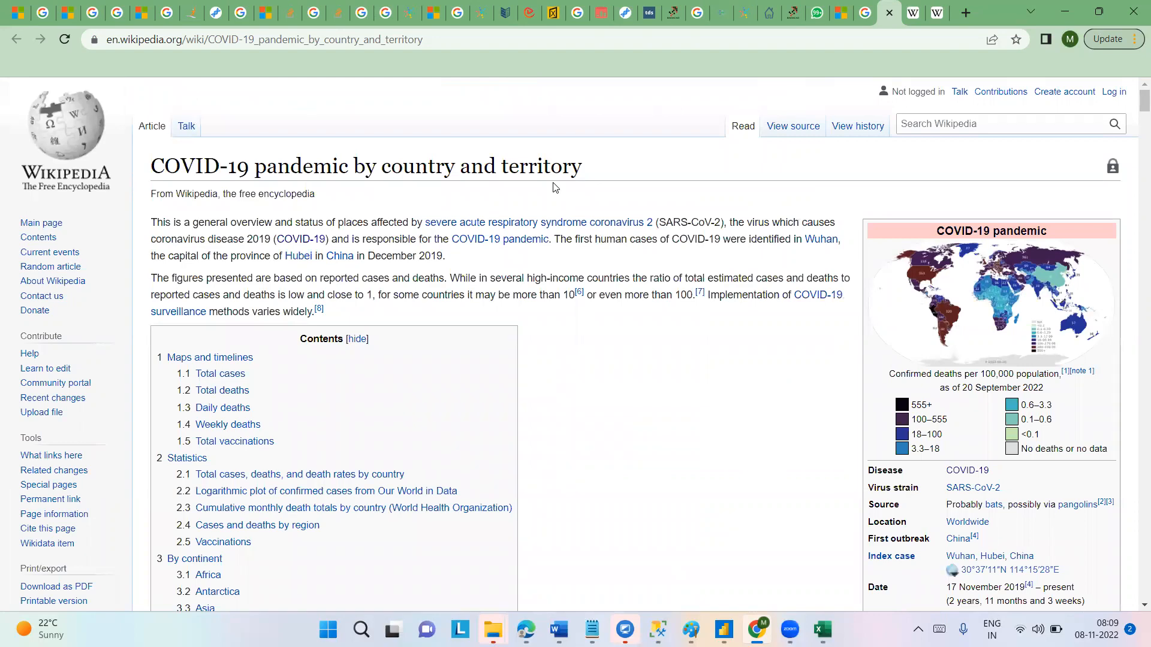
{"action": "left_click_drag", "start_coordinate": [1133, 102], "coordinate": [1133, 44]}
{"action": "left_click", "coordinate": [476, 35]}
{"action": "key", "text": "ctrl+c"}
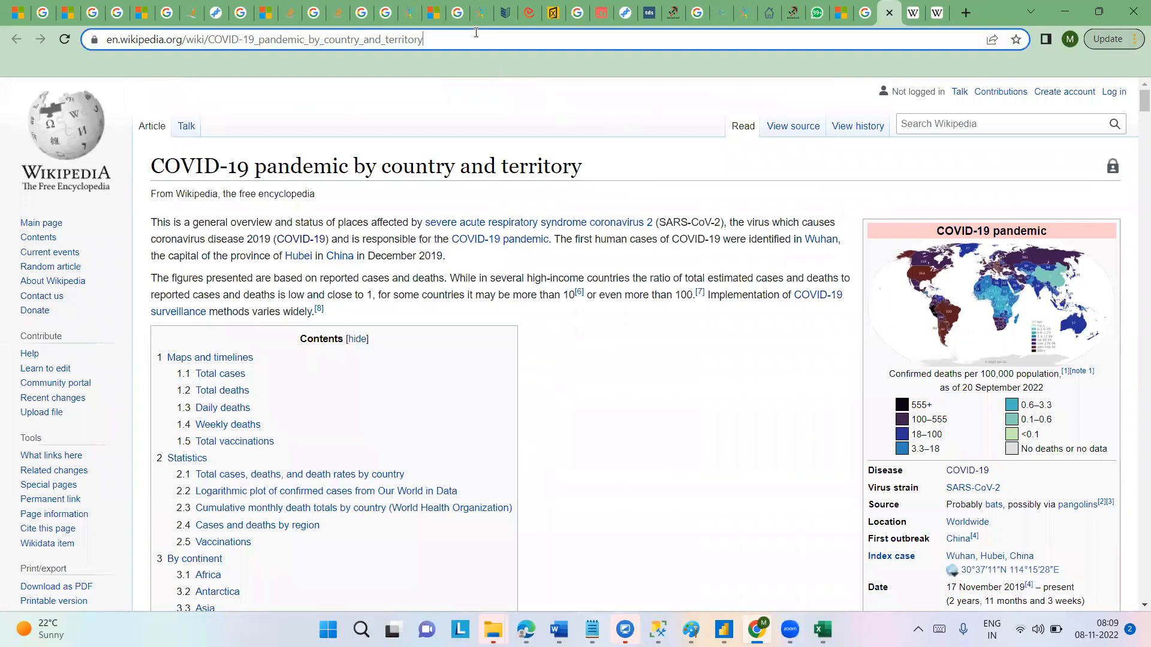
{"action": "left_click", "coordinate": [724, 629]}
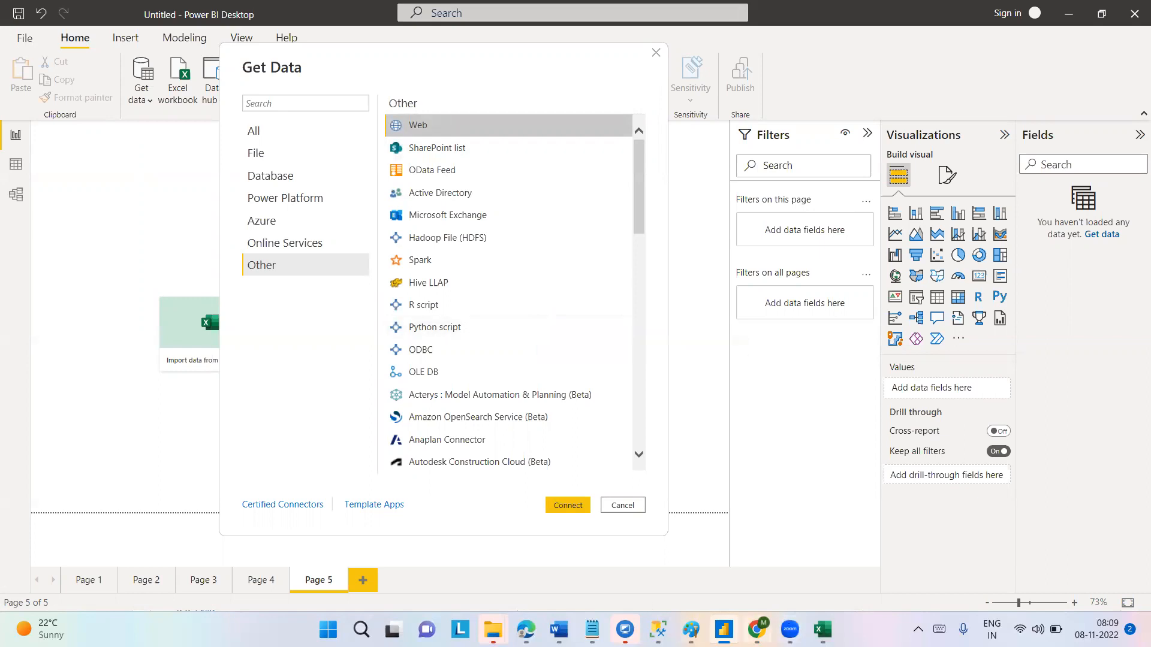
{"action": "left_click", "coordinate": [756, 629]}
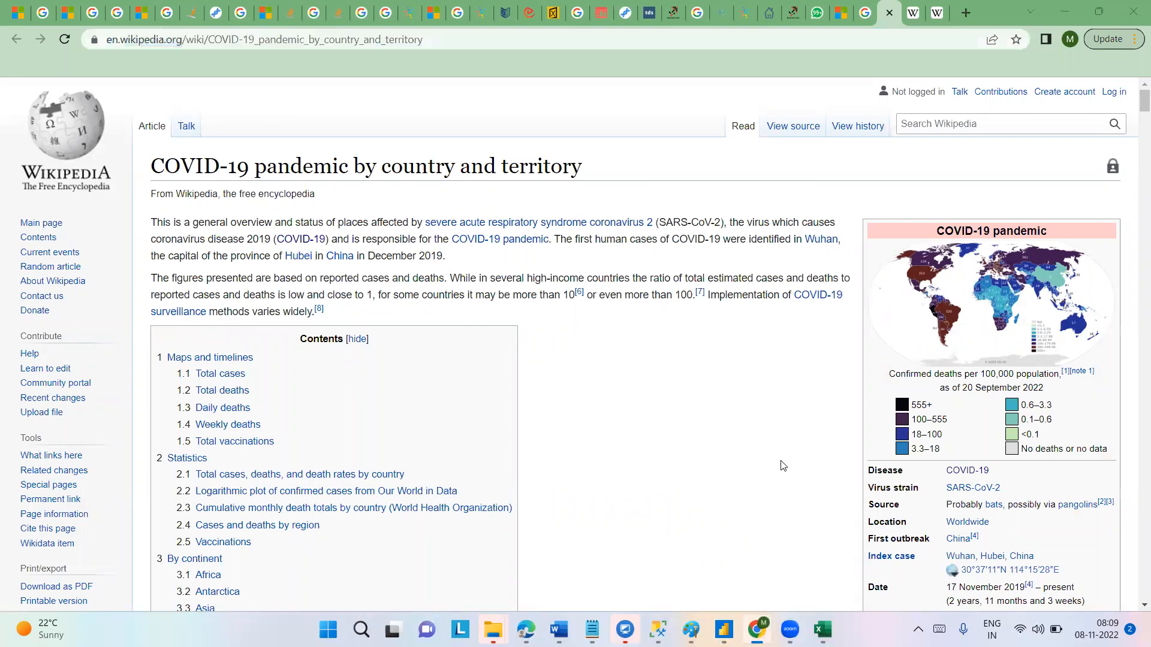
{"action": "key", "text": "alt+Tab"}
{"action": "left_click", "coordinate": [556, 506]}
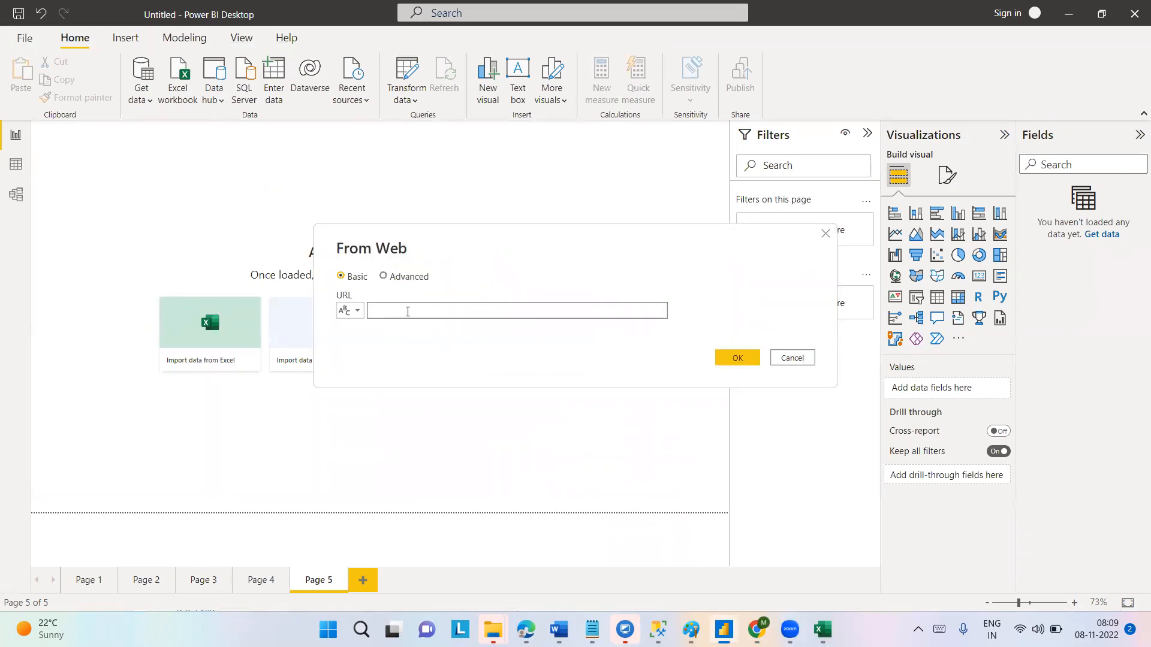
{"action": "key", "text": "ctrl+v"}
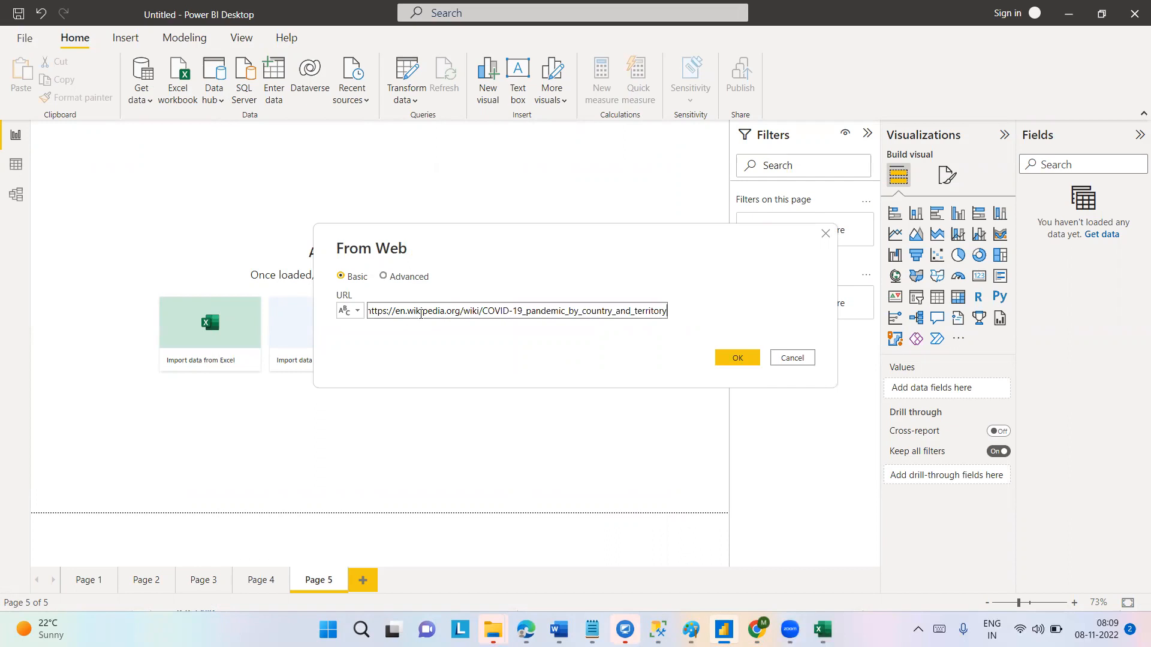
{"action": "key", "text": "alt+Tab"}
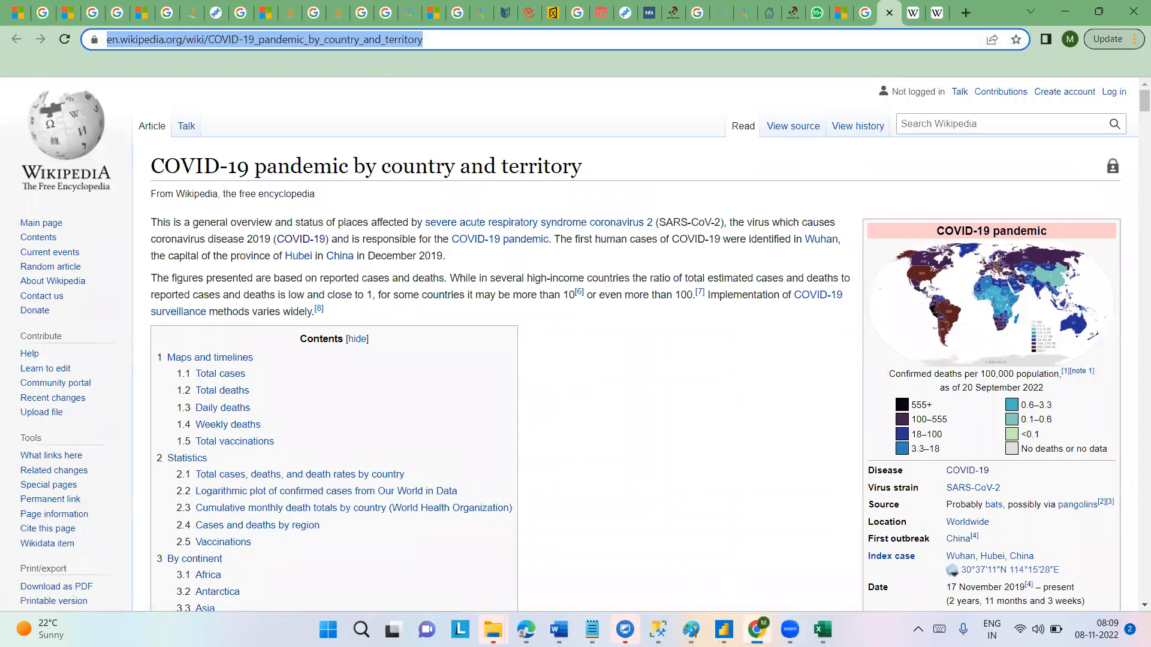
{"action": "key", "text": "alt+Tab"}
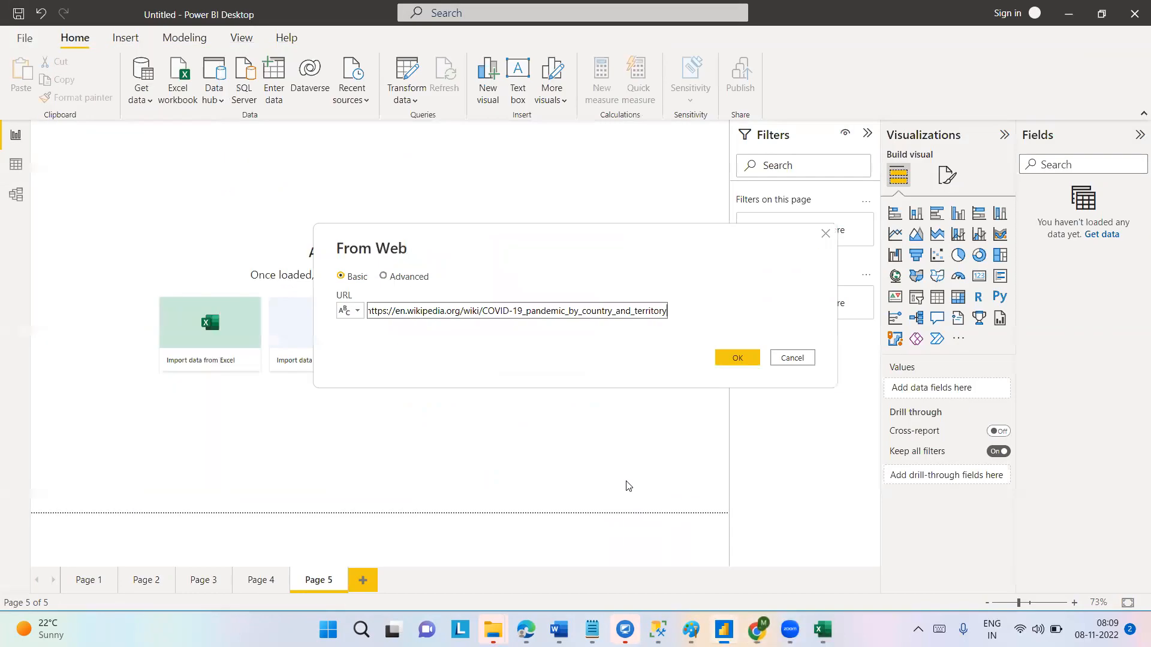
{"action": "left_click", "coordinate": [358, 312]}
{"action": "left_click", "coordinate": [480, 271]}
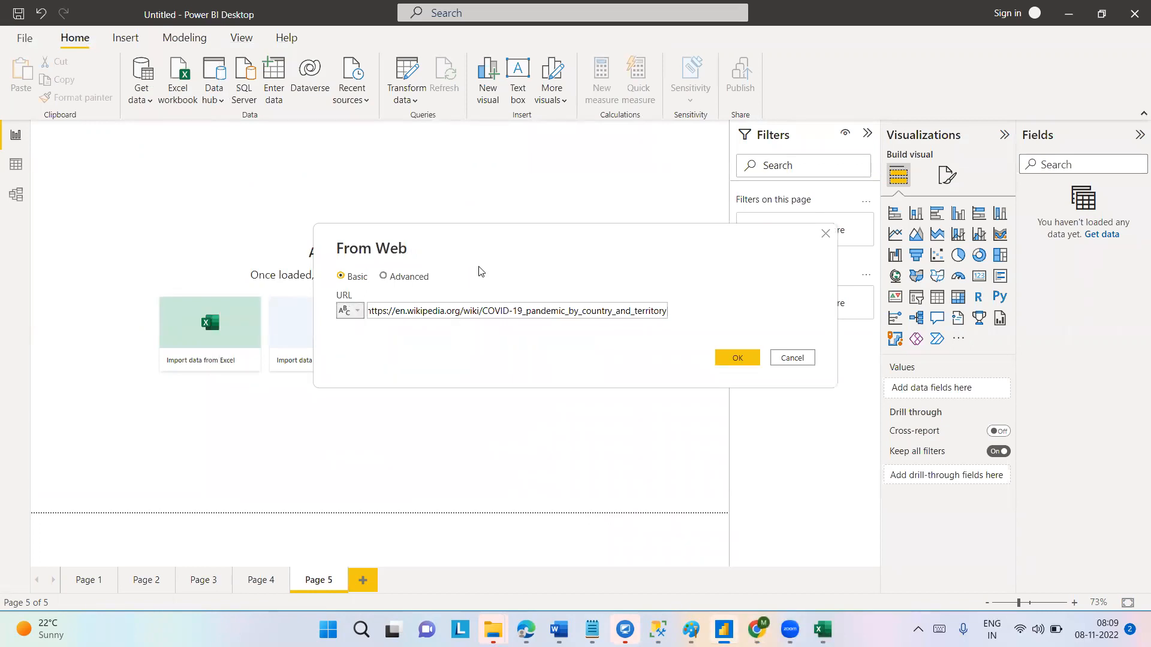
{"action": "left_click", "coordinate": [746, 357]}
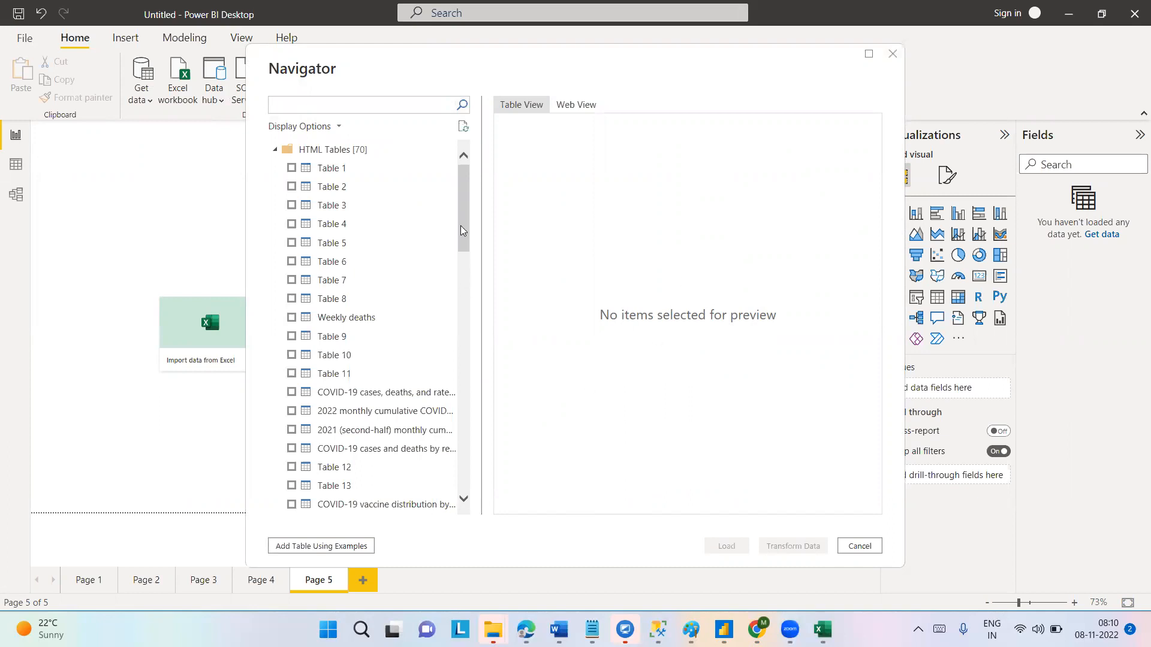
Look through the list of HTML tables found on the page, previewing Table 1 to Table 6 and Weekly deaths
{"action": "left_click_drag", "start_coordinate": [461, 212], "coordinate": [457, 506]}
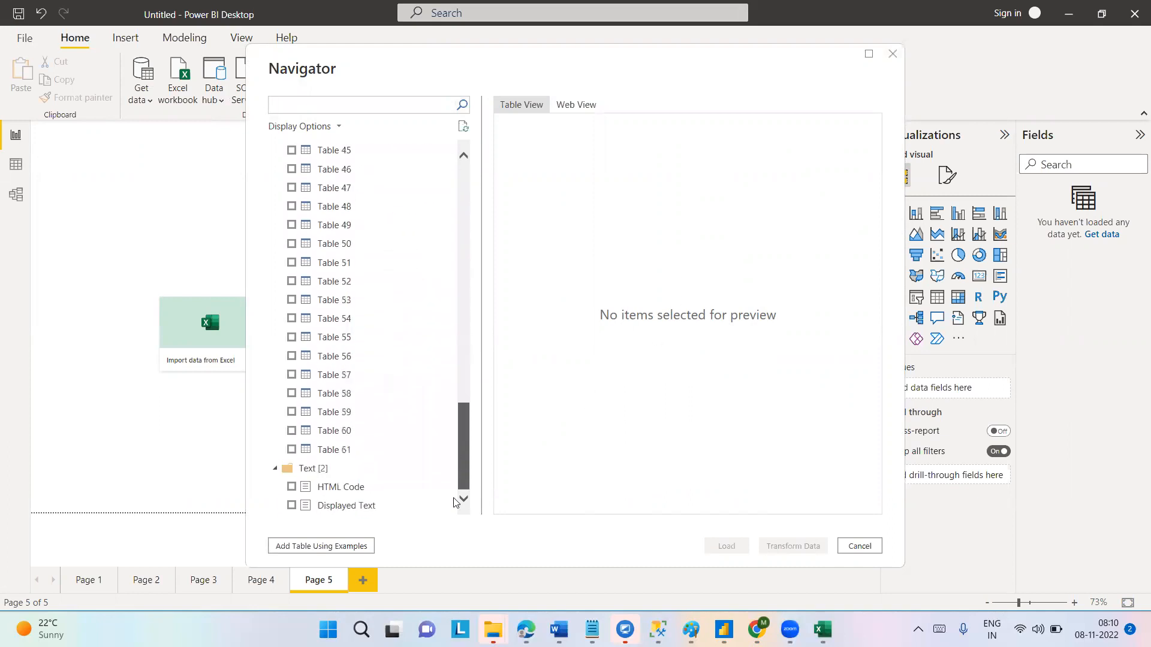
{"action": "left_click_drag", "start_coordinate": [463, 419], "coordinate": [460, 152]}
{"action": "left_click", "coordinate": [319, 172]}
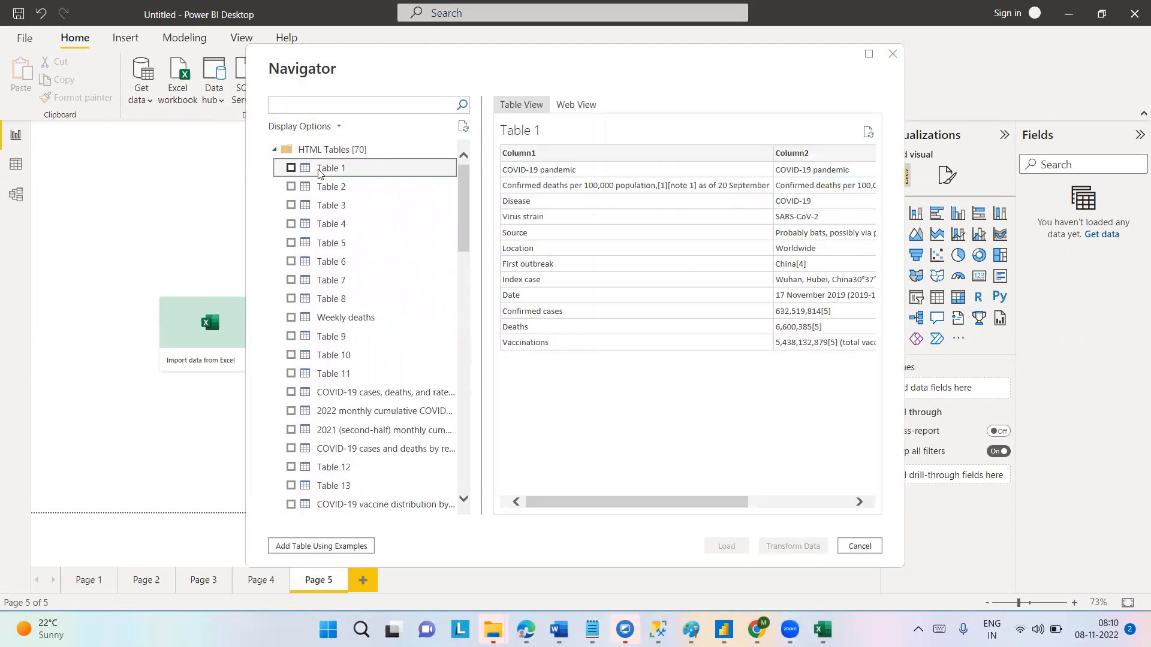
{"action": "left_click", "coordinate": [327, 191]}
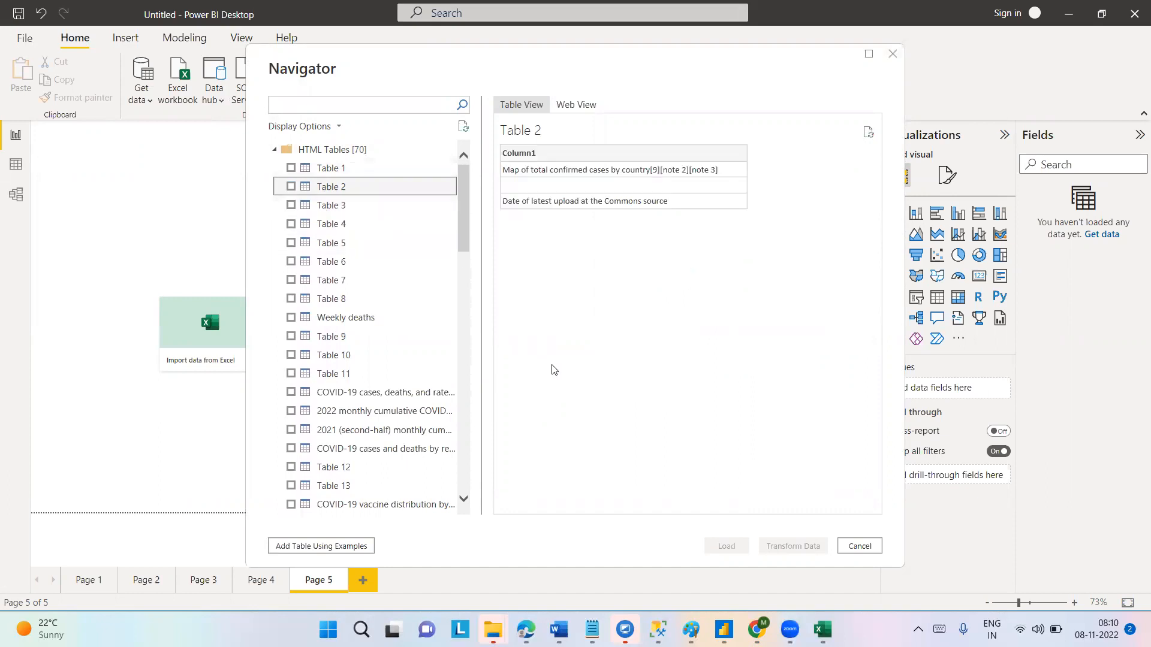
{"action": "left_click", "coordinate": [342, 207]}
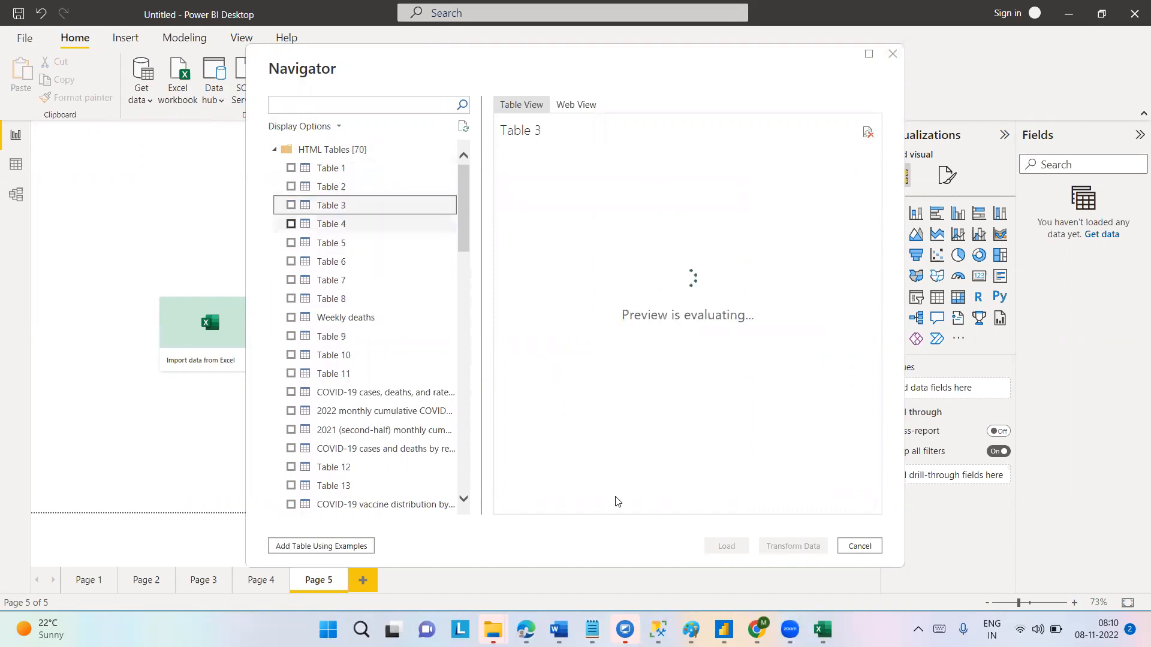
{"action": "left_click", "coordinate": [341, 227]}
{"action": "left_click", "coordinate": [339, 244]}
{"action": "left_click", "coordinate": [340, 264]}
{"action": "left_click", "coordinate": [342, 321]}
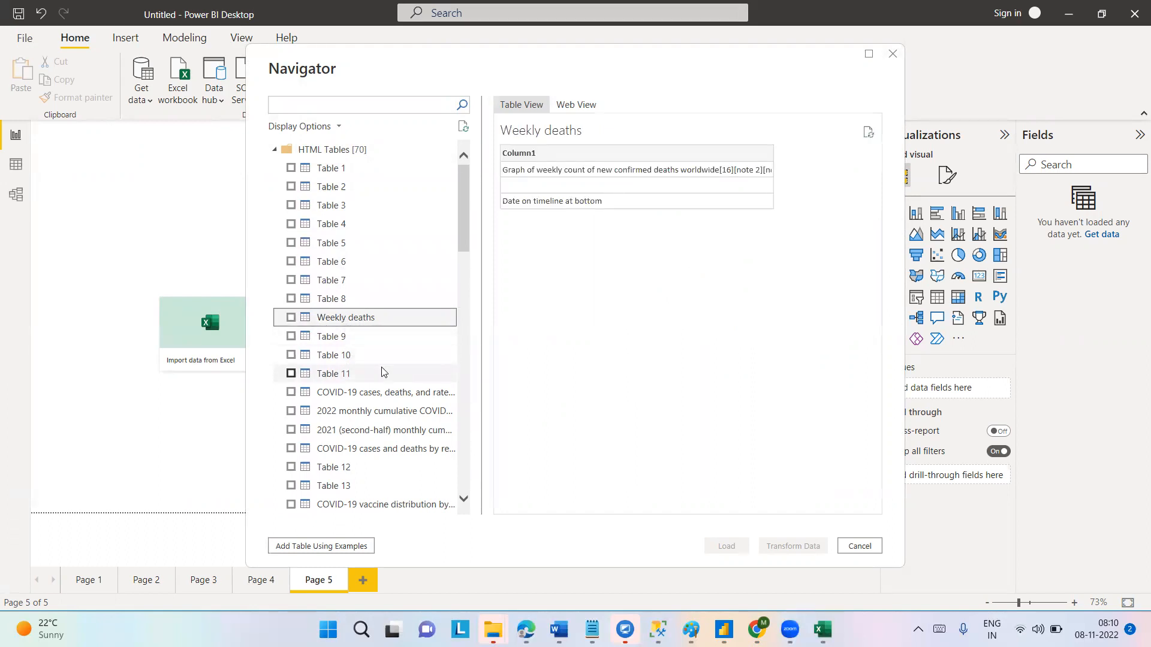
Preview the "COVID-19 cases, deaths, and rates by location" table across its columns and select it for import
{"action": "left_click", "coordinate": [372, 397]}
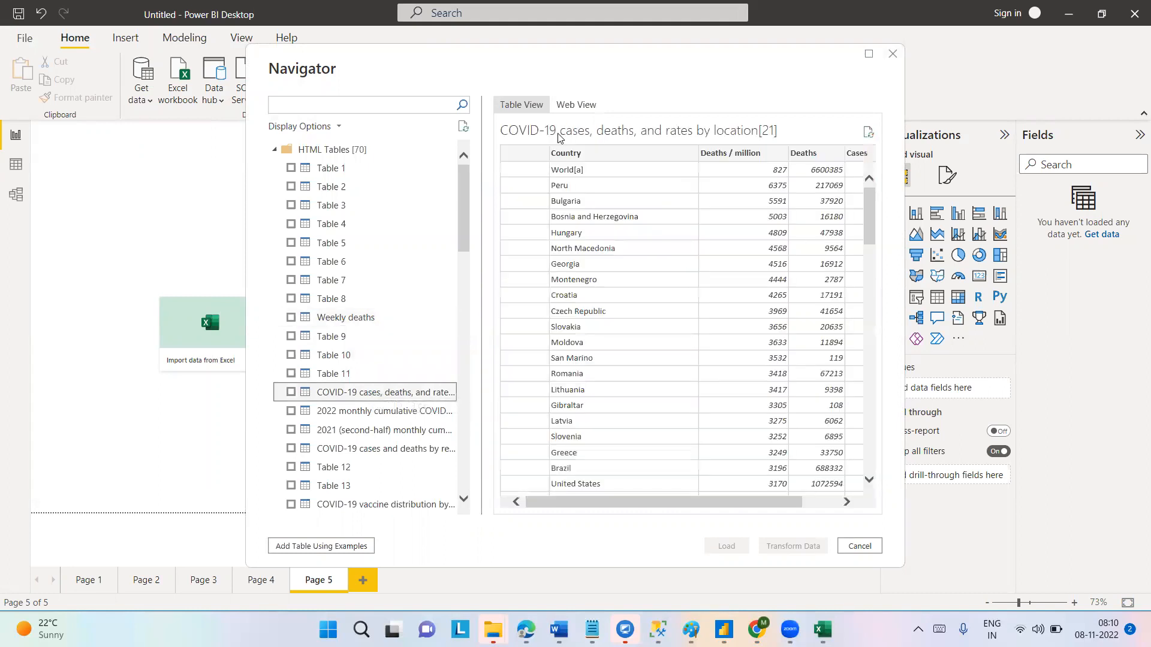
{"action": "left_click_drag", "start_coordinate": [647, 501], "coordinate": [830, 503]}
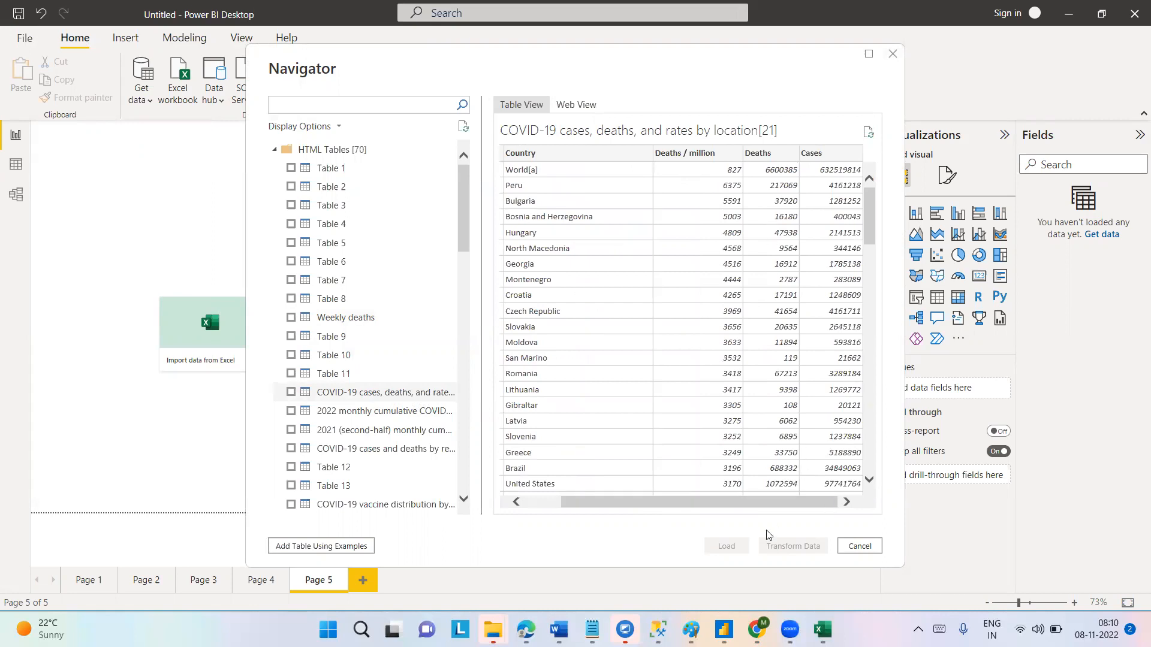
{"action": "left_click", "coordinate": [291, 392]}
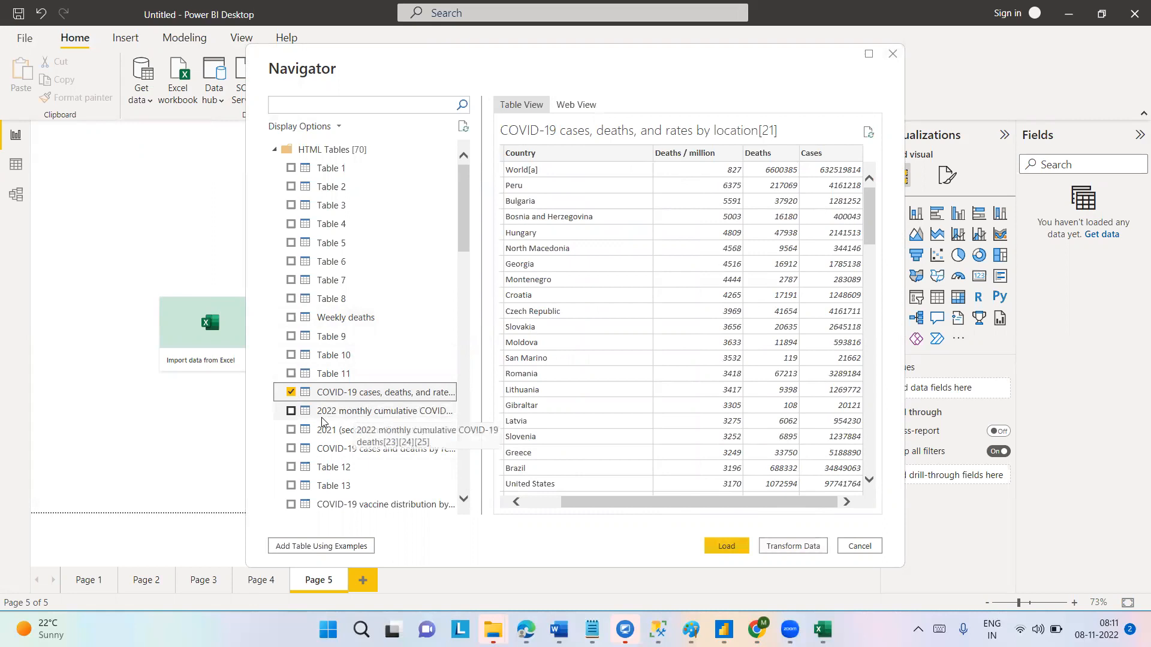
Preview the "2022 monthly cumulative COVID-19 deaths" table and select it for import
{"action": "left_click", "coordinate": [336, 418]}
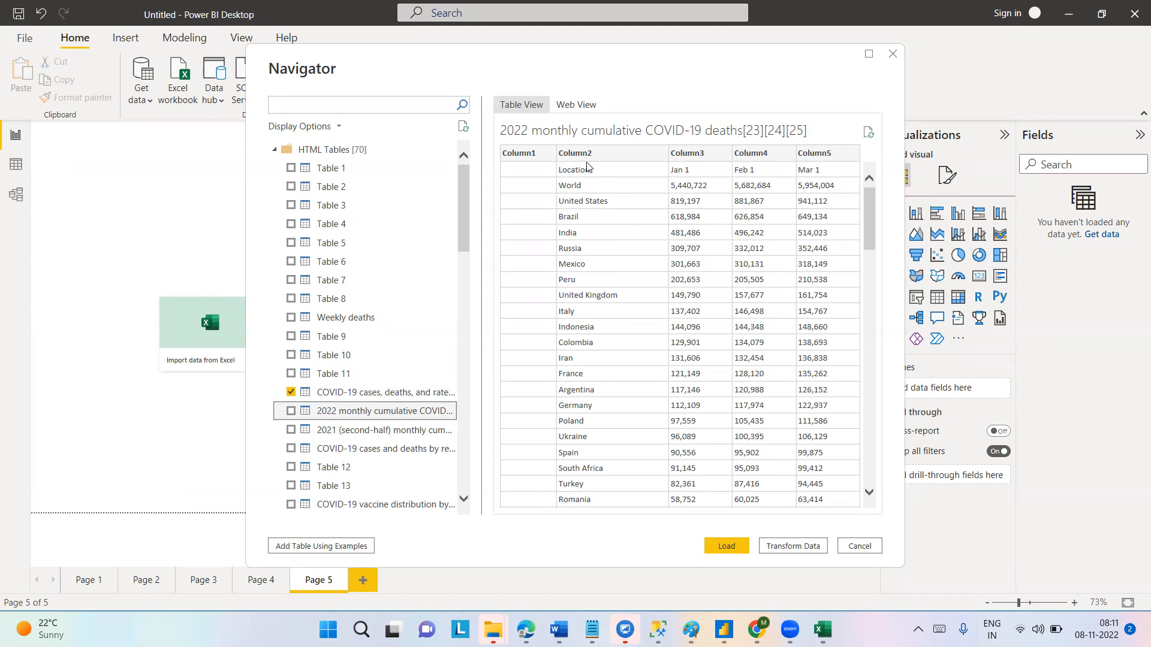
{"action": "left_click_drag", "start_coordinate": [872, 234], "coordinate": [859, 158]}
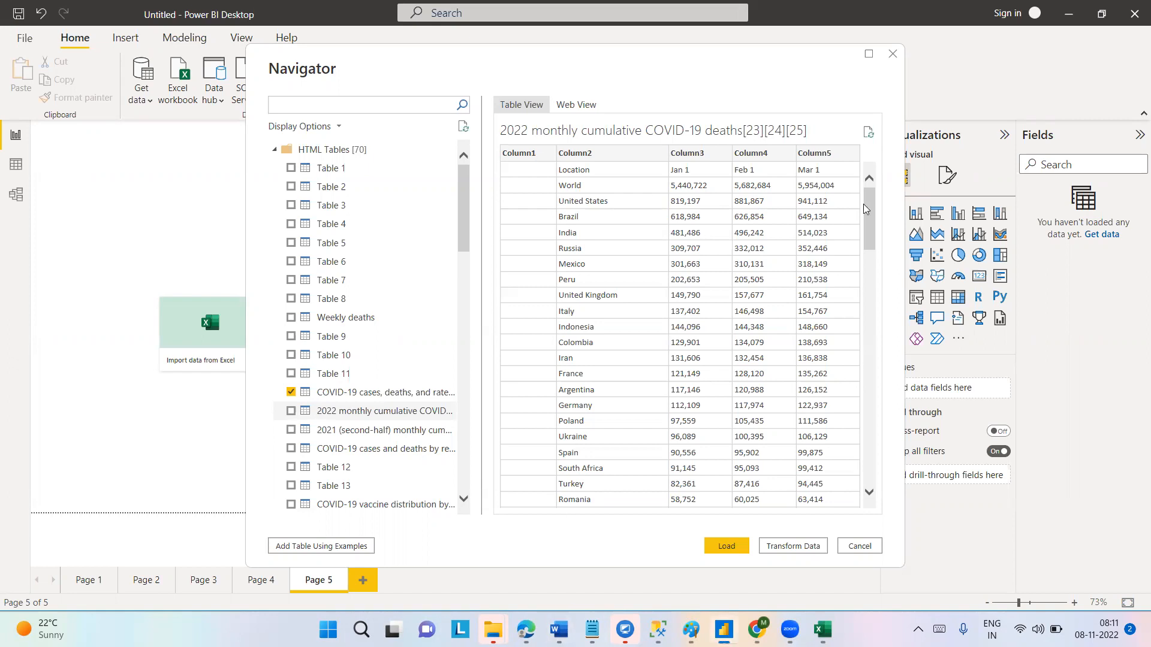
{"action": "left_click_drag", "start_coordinate": [870, 198], "coordinate": [876, 127]}
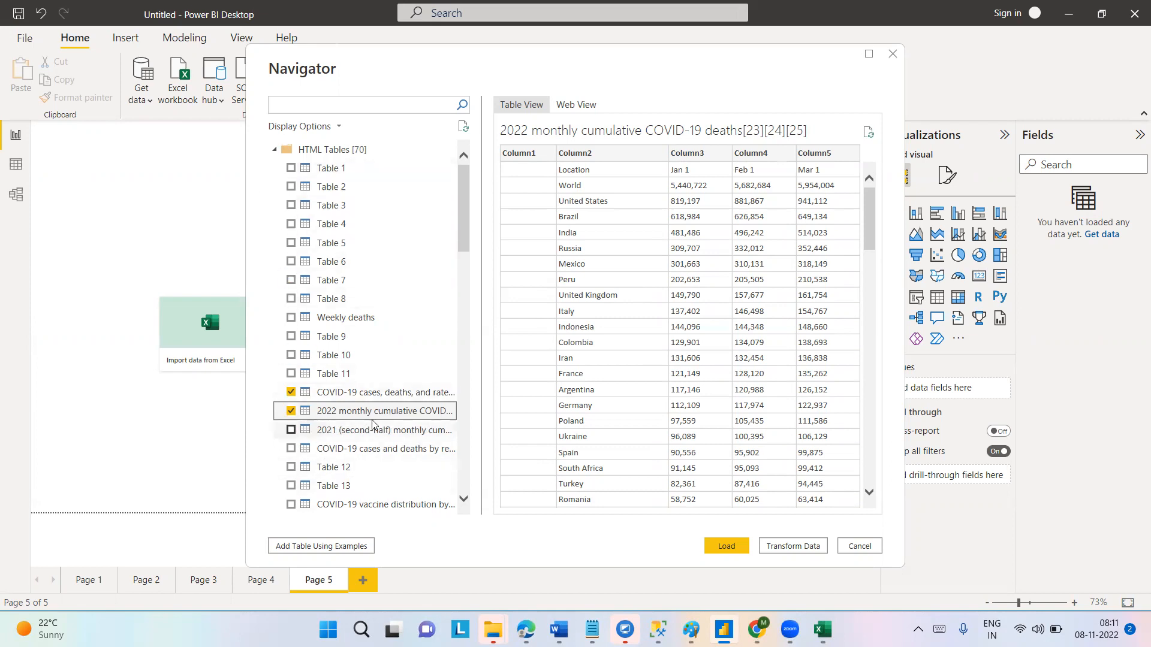
Preview the "2021 (second-half) monthly cumulative COVID-19 deaths" table and select it for import
{"action": "left_click", "coordinate": [362, 431]}
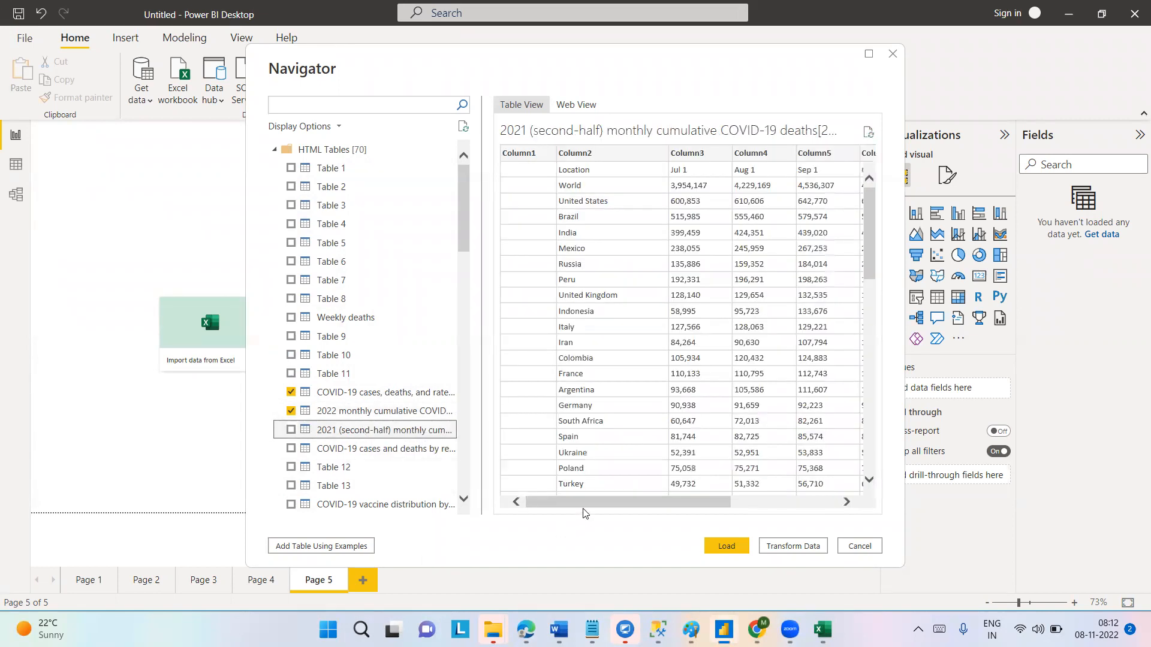
{"action": "mouse_move", "coordinate": [584, 507]}
{"action": "left_mouse_down"}
{"action": "mouse_move", "coordinate": [674, 506]}
{"action": "mouse_move", "coordinate": [585, 507]}
{"action": "left_mouse_up"}
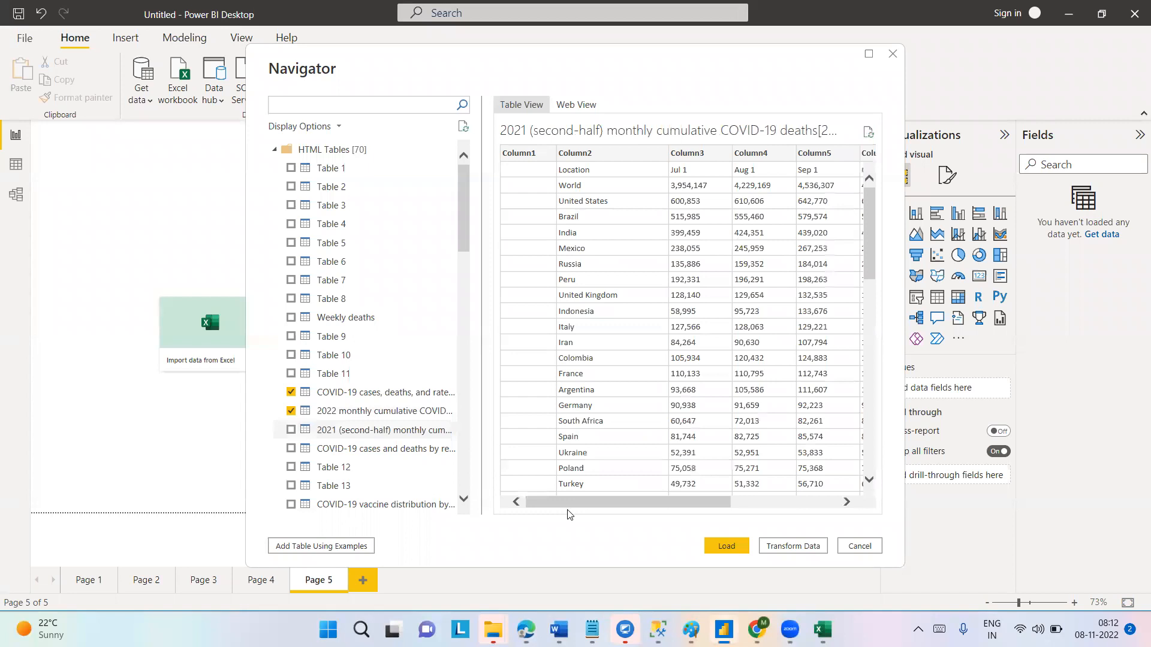
{"action": "left_click", "coordinate": [291, 430]}
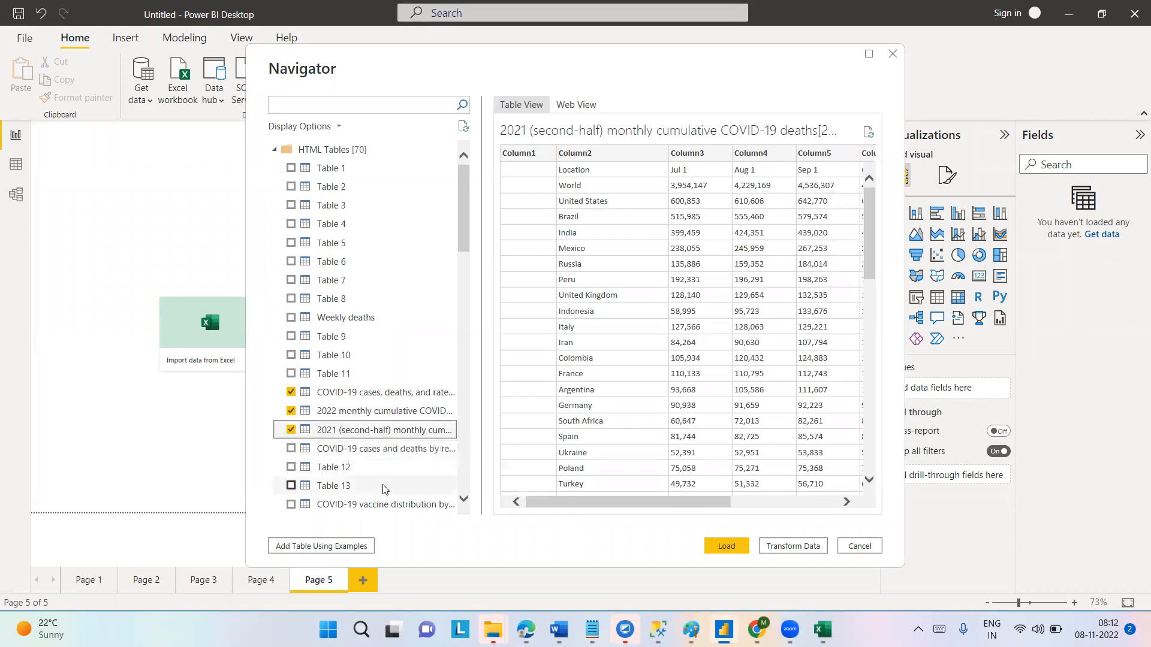
Preview the "COVID-19 cases and deaths by region" table and look across its columns
{"action": "left_click", "coordinate": [359, 449]}
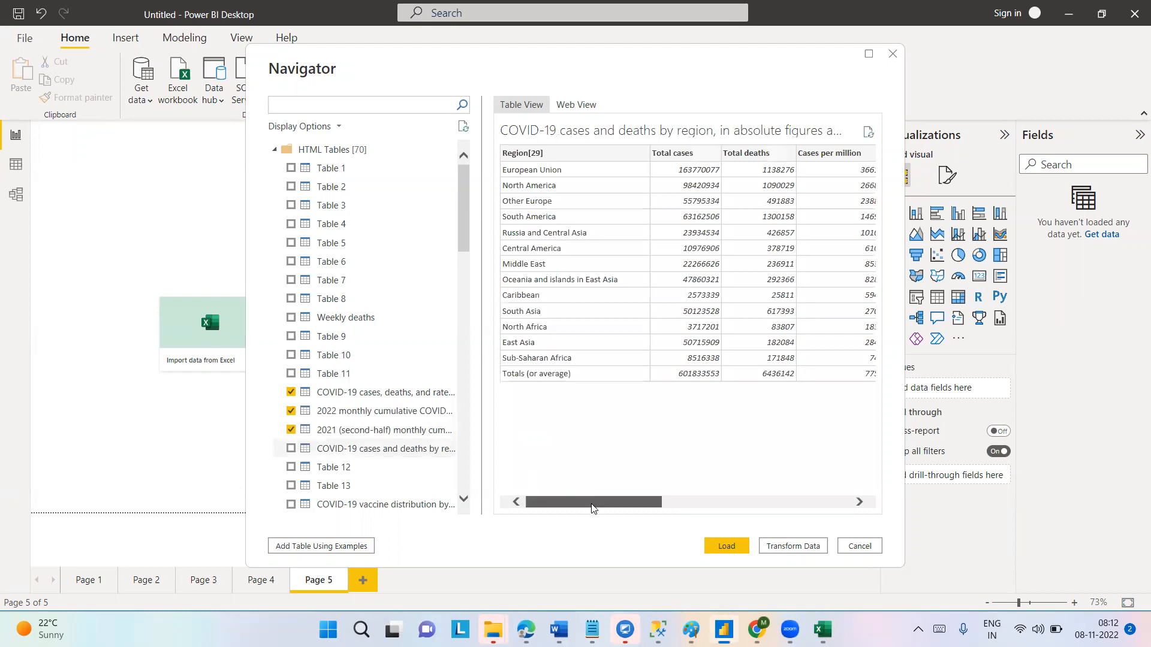
{"action": "scroll", "coordinate": [592, 503], "scroll_direction": "right", "scroll_amount": 5}
{"action": "left_click_drag", "start_coordinate": [594, 503], "coordinate": [477, 486]}
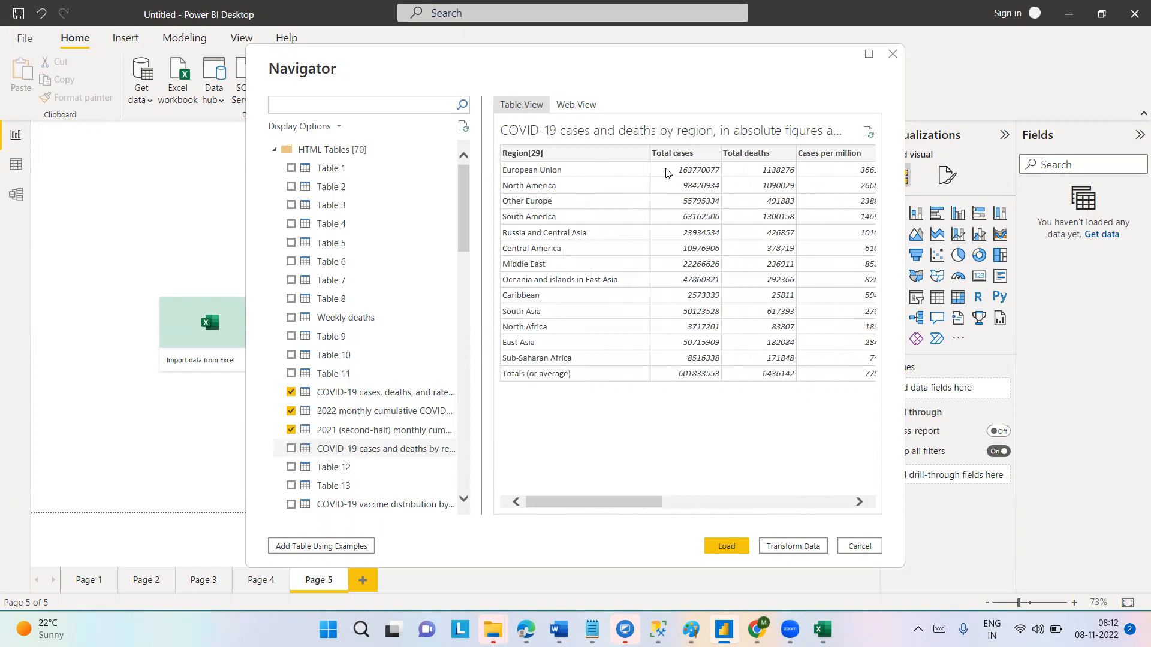
Look across the remaining columns of the "COVID-19 cases and deaths by region" table and select it for import
{"action": "left_click_drag", "start_coordinate": [583, 502], "coordinate": [679, 500]}
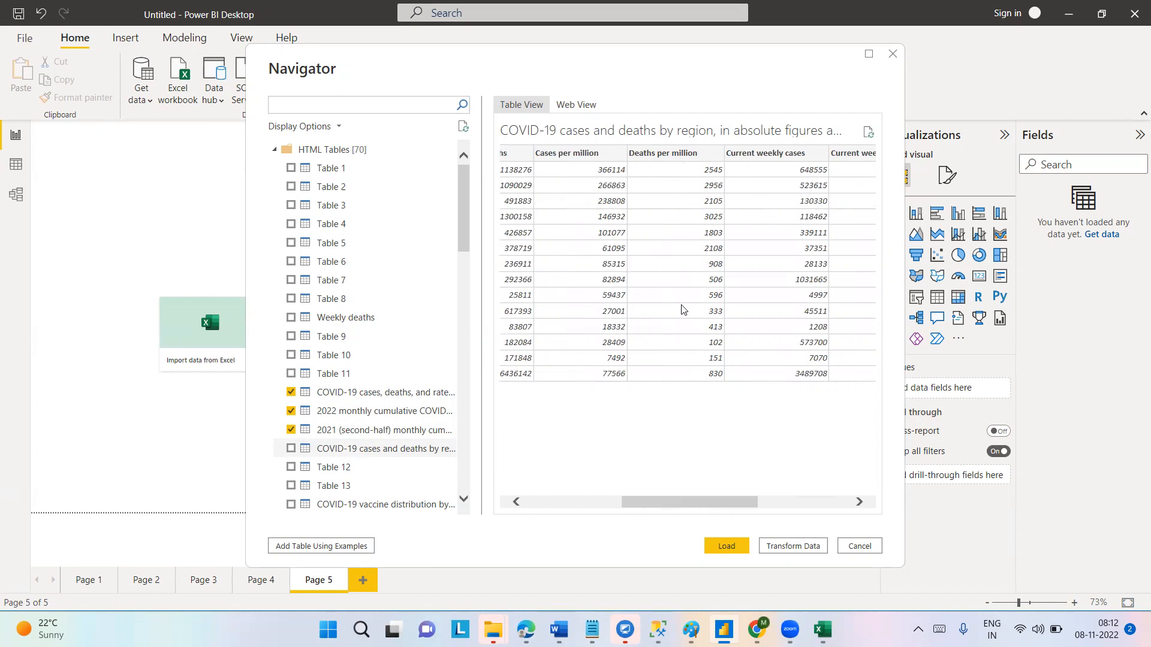
{"action": "left_click_drag", "start_coordinate": [695, 505], "coordinate": [787, 505]}
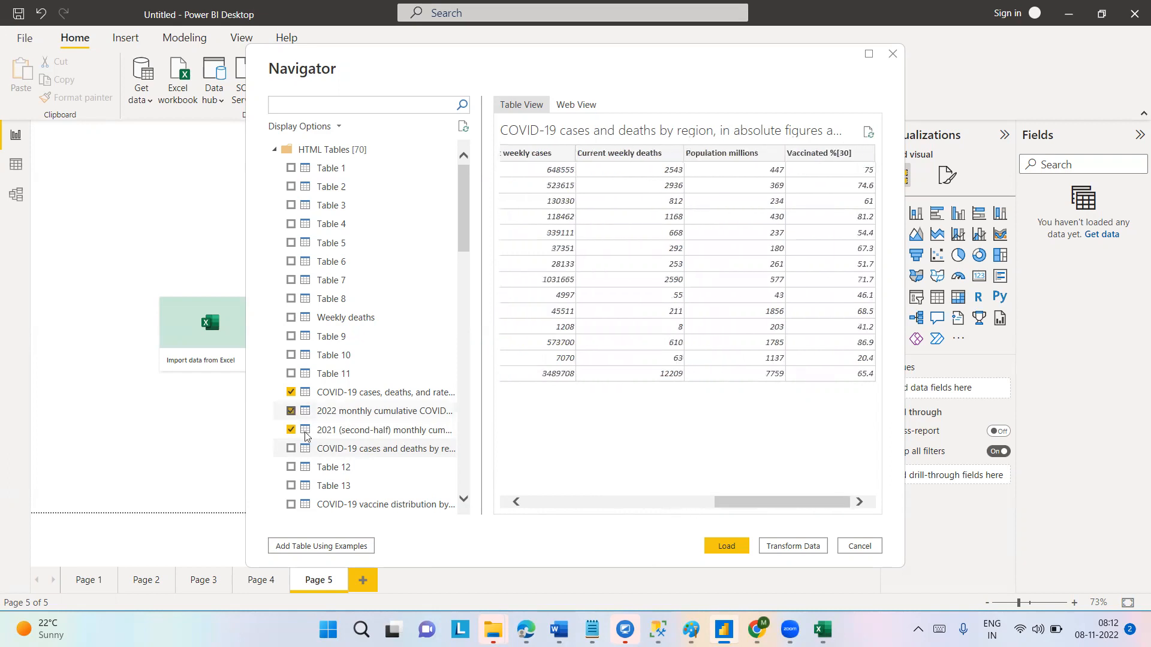
{"action": "left_click", "coordinate": [291, 450]}
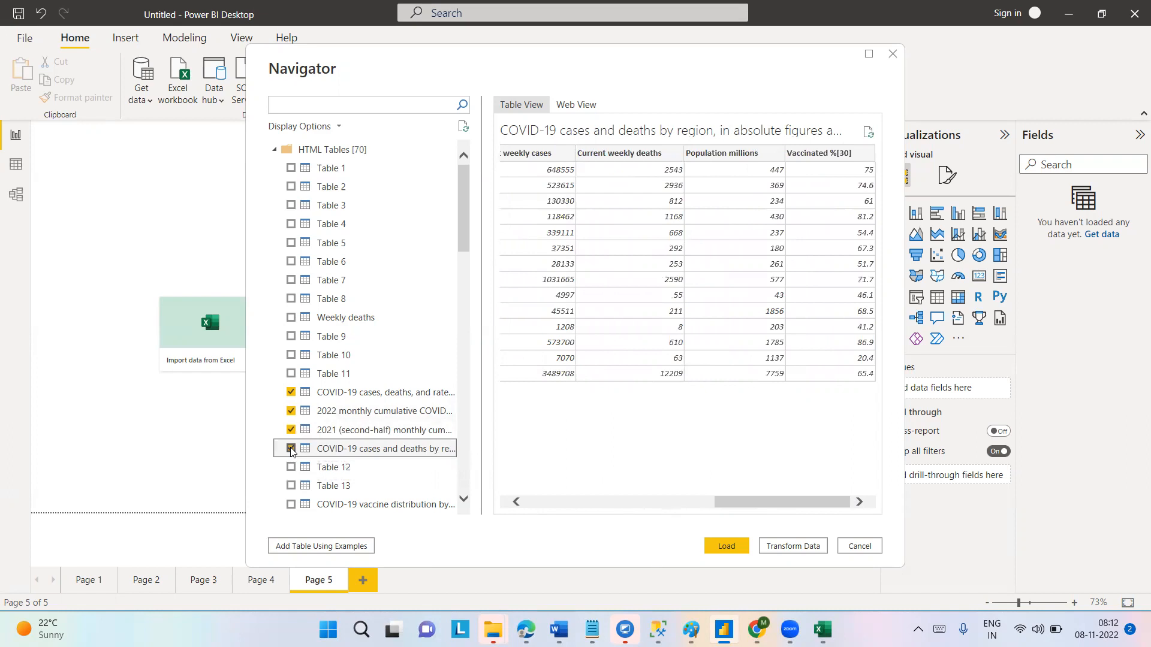
Preview the "COVID-19 vaccine distribution by country" table and select it for import
{"action": "left_click_drag", "start_coordinate": [465, 202], "coordinate": [463, 251]}
{"action": "left_click", "coordinate": [332, 313]}
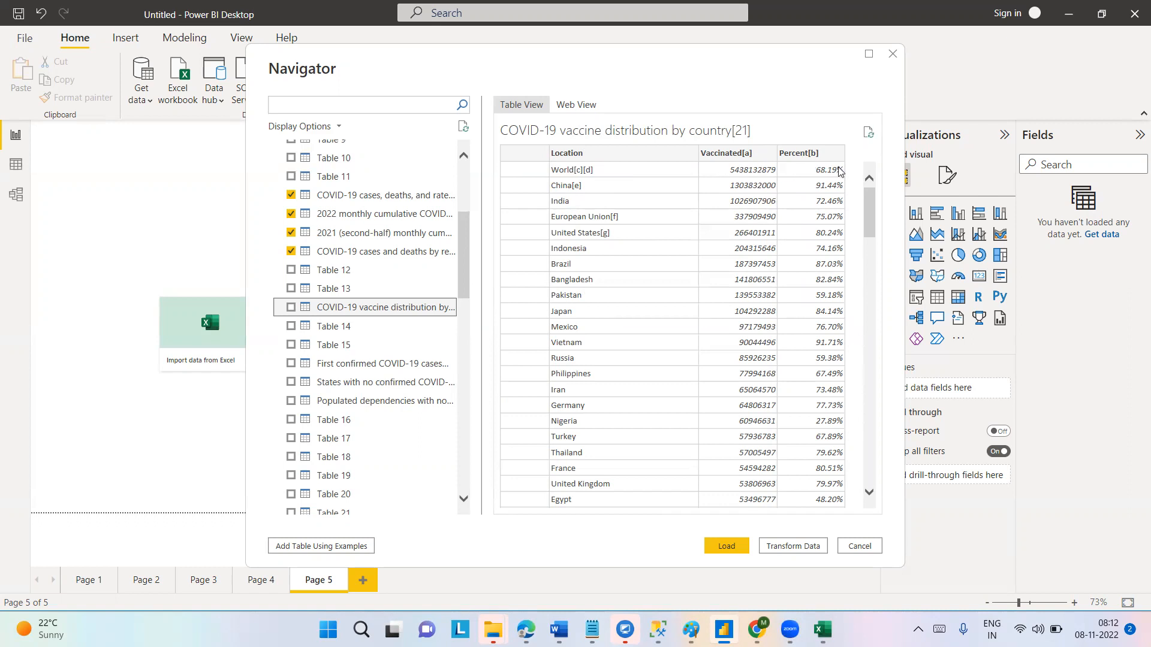
{"action": "left_click", "coordinate": [291, 307]}
Preview the "First confirmed COVID-19 cases by country or territory" table and select it for import
{"action": "left_click", "coordinate": [352, 365]}
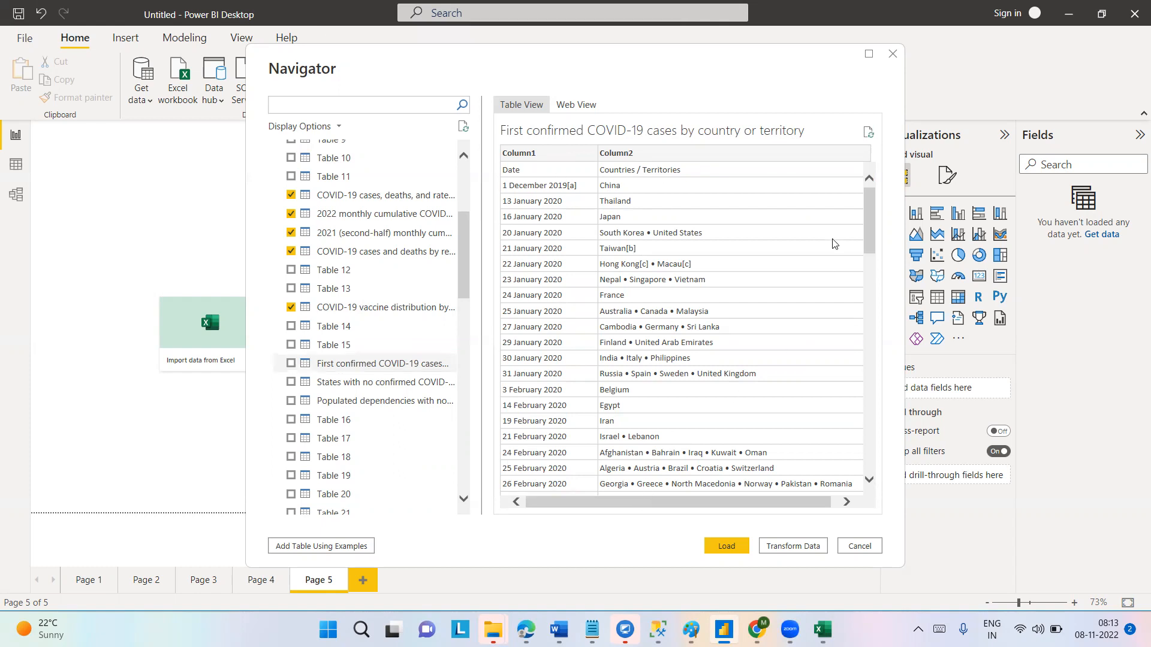
{"action": "left_click_drag", "start_coordinate": [868, 209], "coordinate": [861, 173]}
{"action": "left_click", "coordinate": [291, 364]}
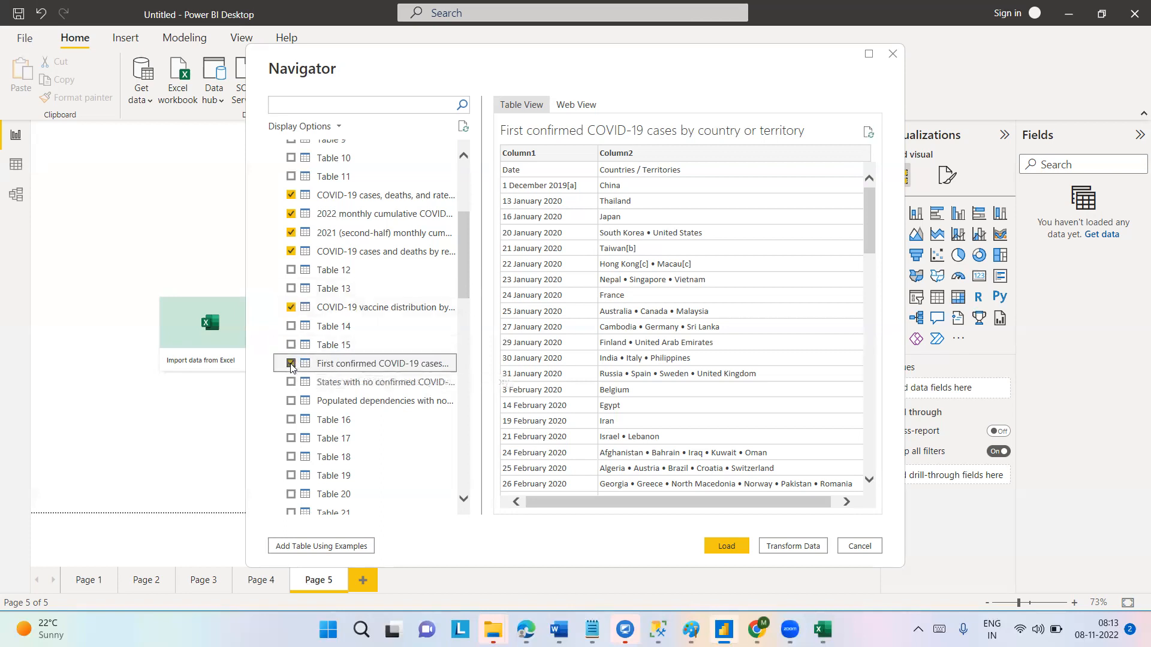
Preview the tables of states and populated dependencies with no confirmed cases, and review the selections in the table list
{"action": "left_click", "coordinate": [372, 383]}
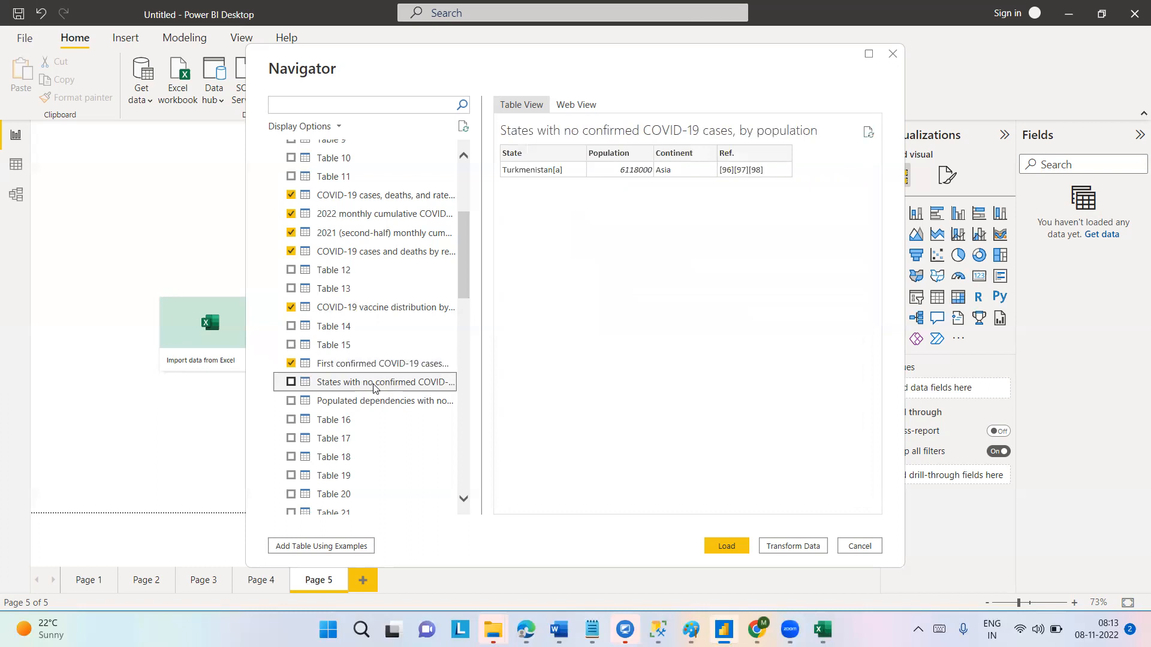
{"action": "left_click", "coordinate": [352, 406]}
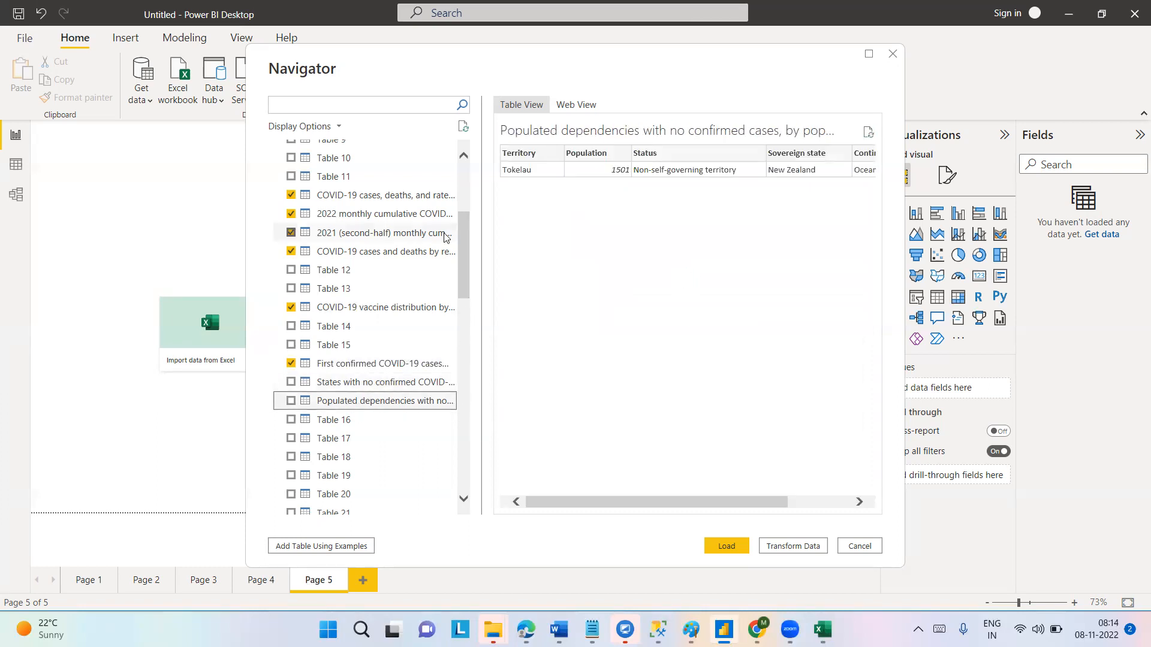
{"action": "left_click_drag", "start_coordinate": [462, 242], "coordinate": [484, 175]}
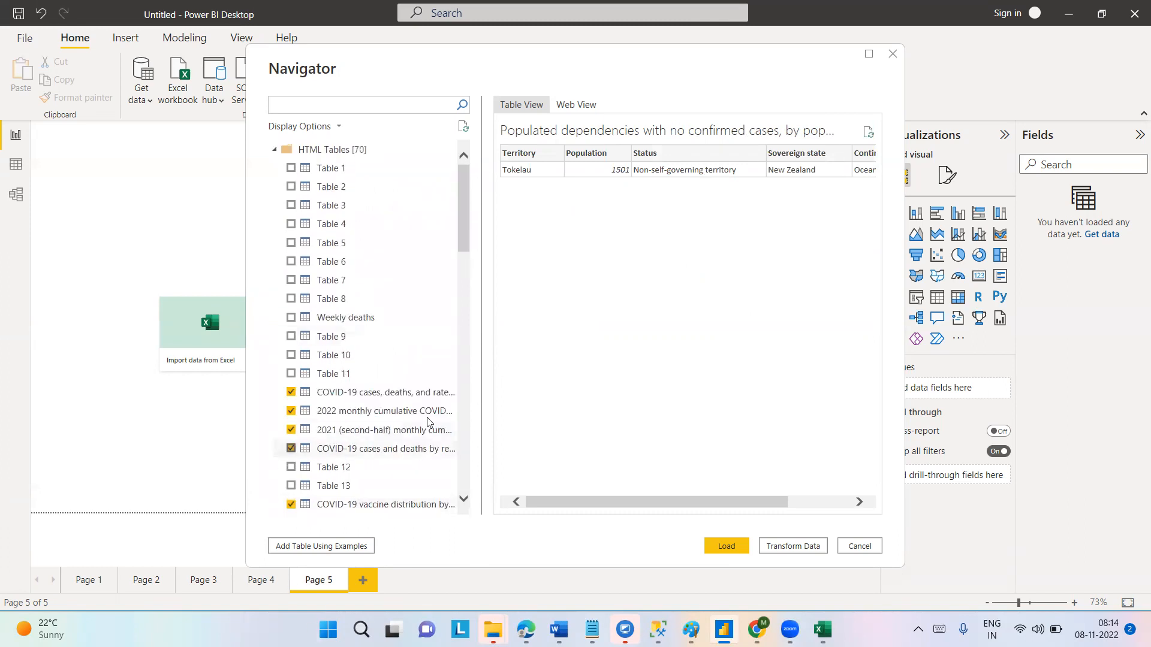
{"action": "left_click_drag", "start_coordinate": [456, 206], "coordinate": [456, 273]}
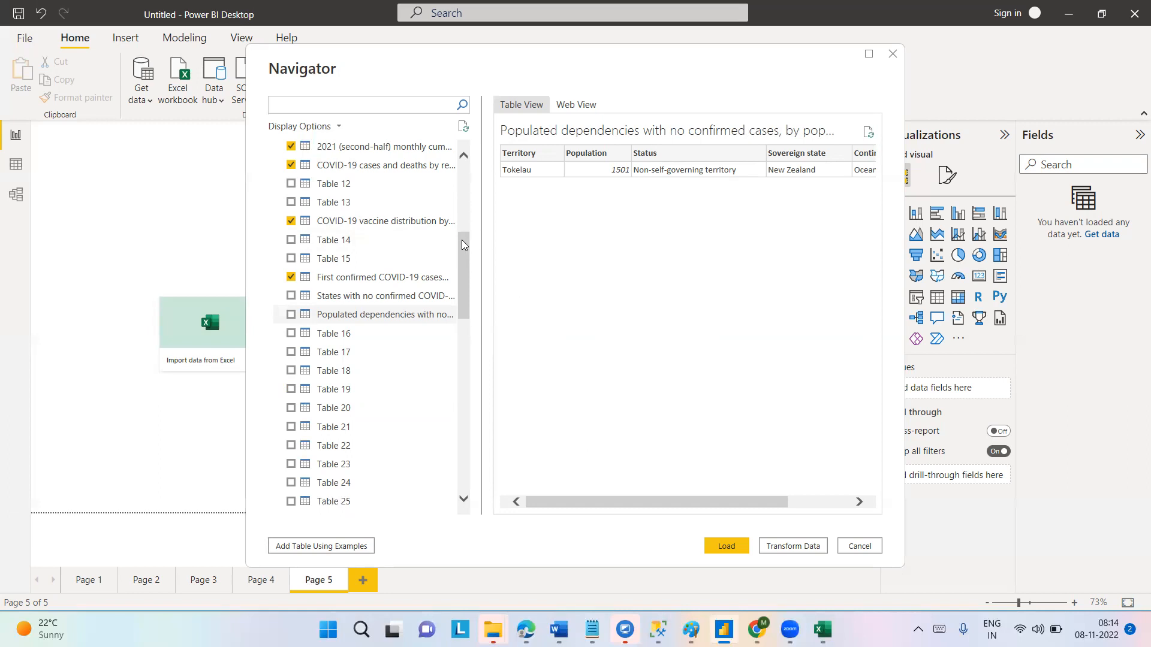
{"action": "left_click_drag", "start_coordinate": [460, 241], "coordinate": [466, 205]}
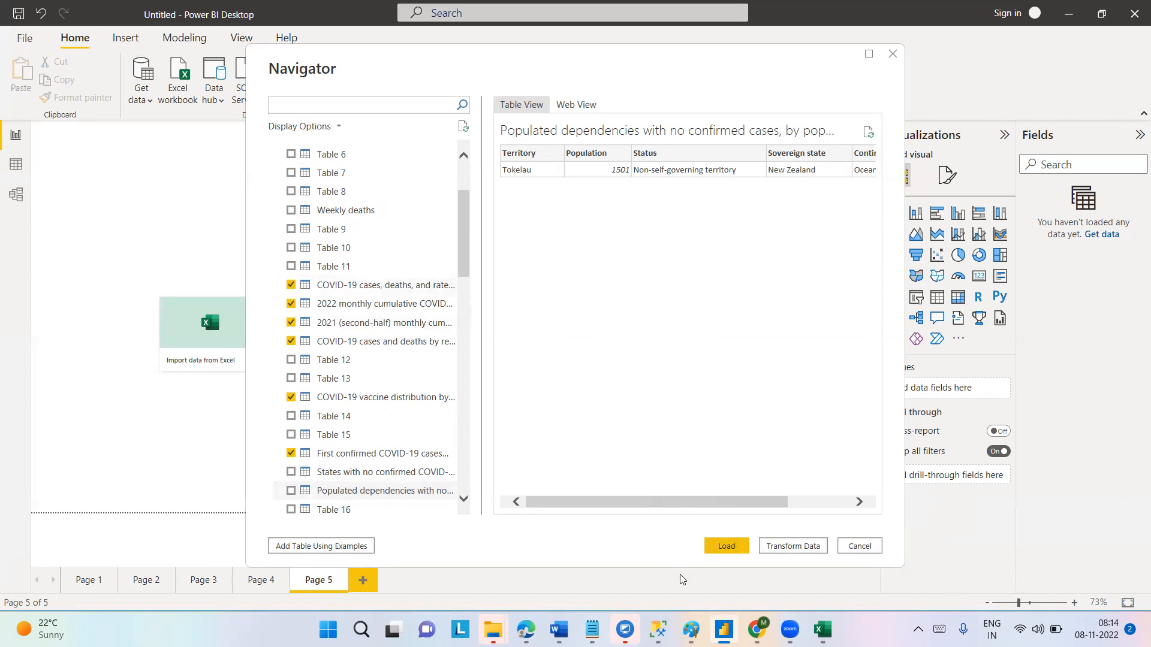
Compare the column headers in the previews of the cases-by-location table and the 2022 monthly cumulative deaths table
{"action": "left_click", "coordinate": [354, 288]}
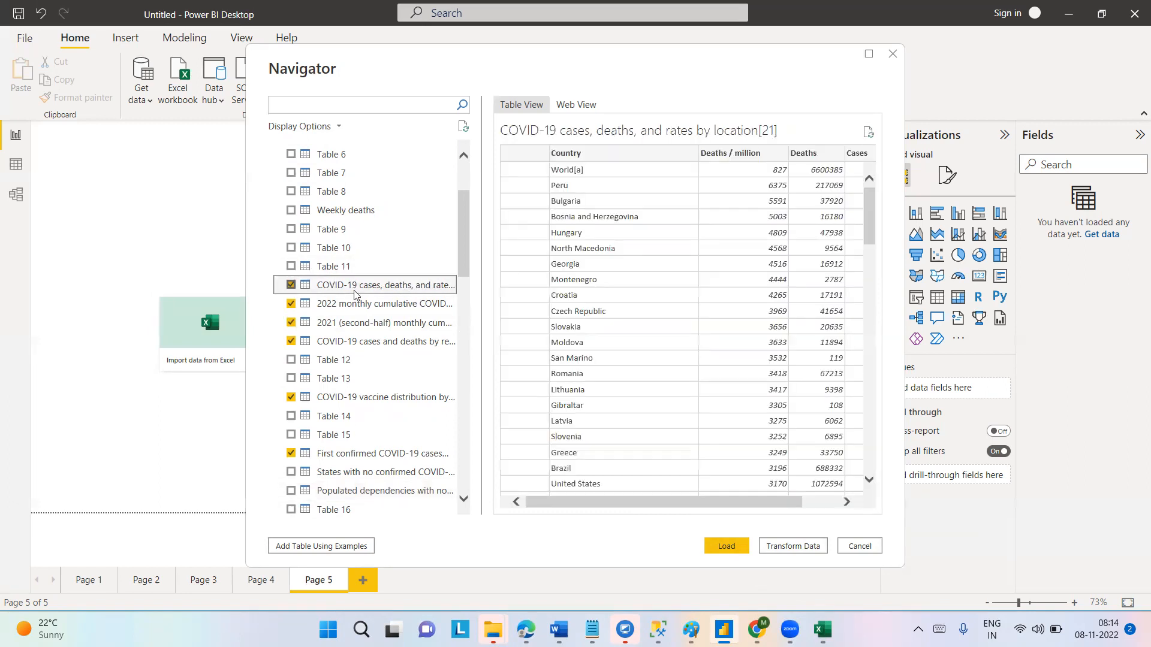
{"action": "left_click", "coordinate": [353, 308]}
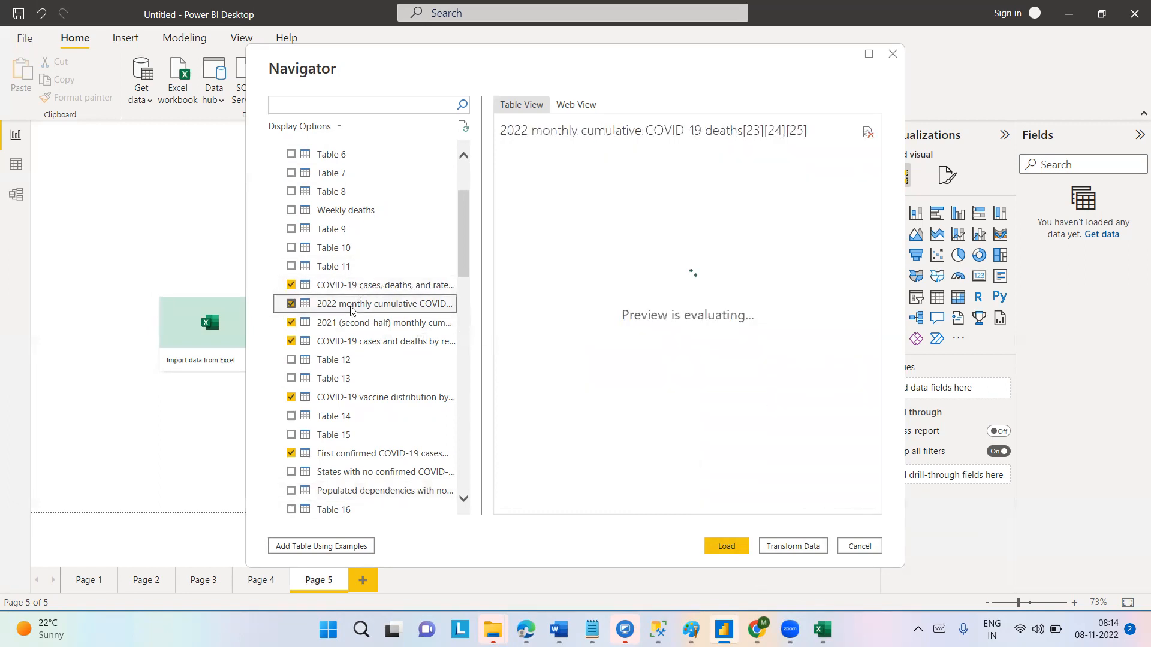
{"action": "left_click", "coordinate": [369, 285]}
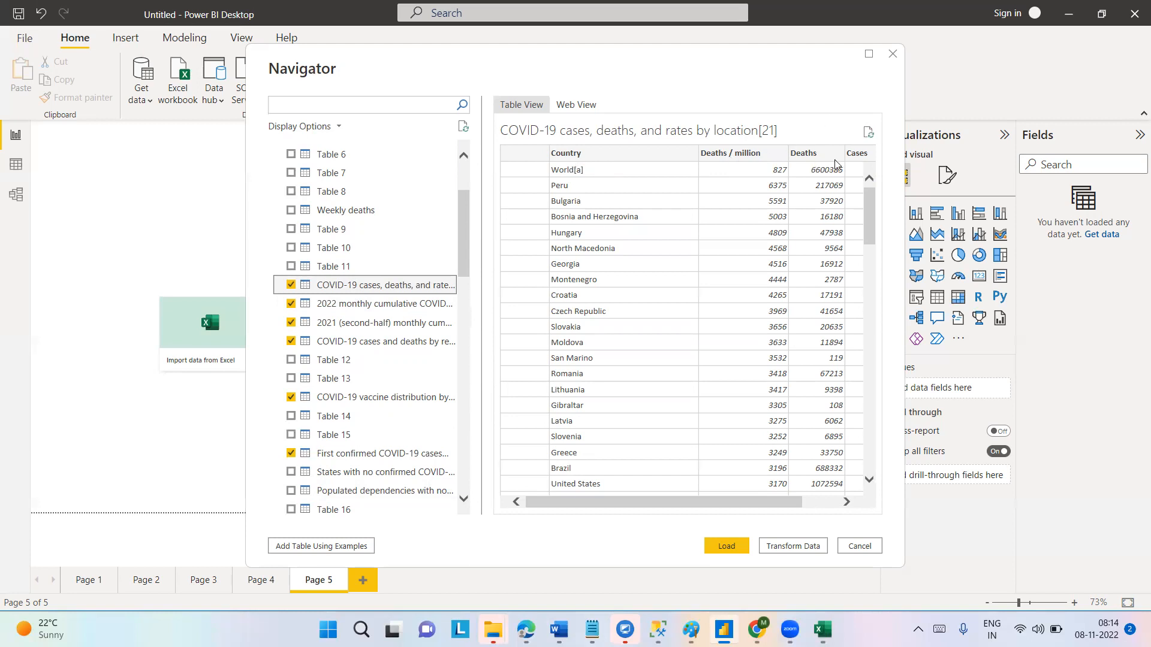
{"action": "left_click_drag", "start_coordinate": [705, 503], "coordinate": [642, 502]}
{"action": "left_click_drag", "start_coordinate": [867, 203], "coordinate": [873, 119]}
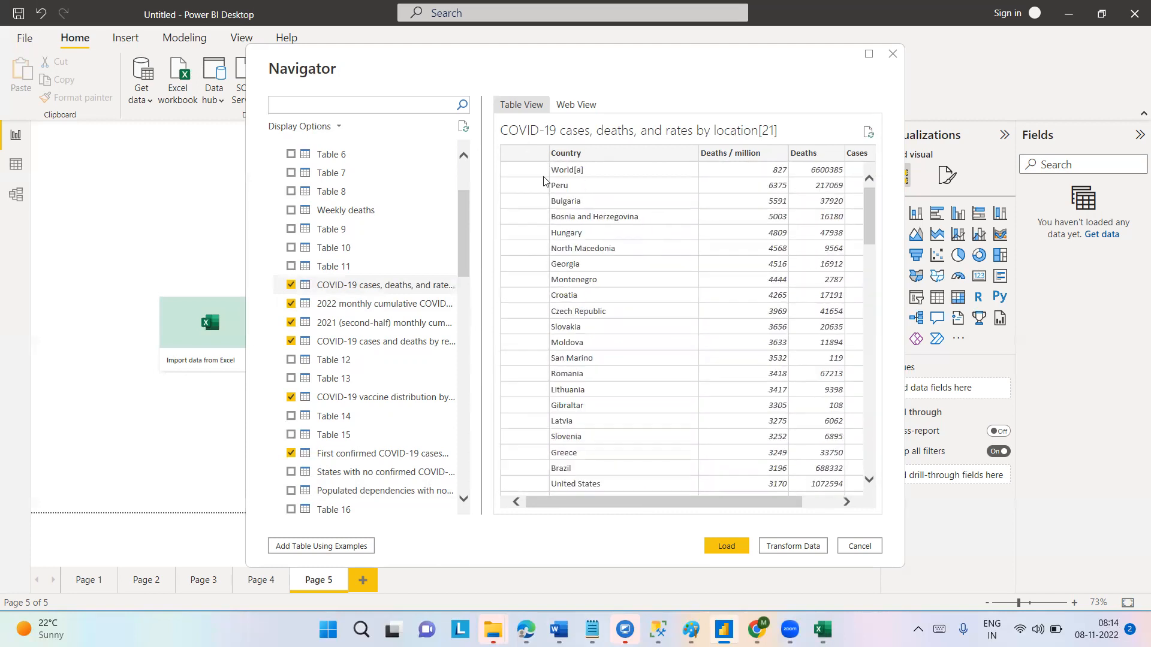
{"action": "left_click", "coordinate": [375, 307]}
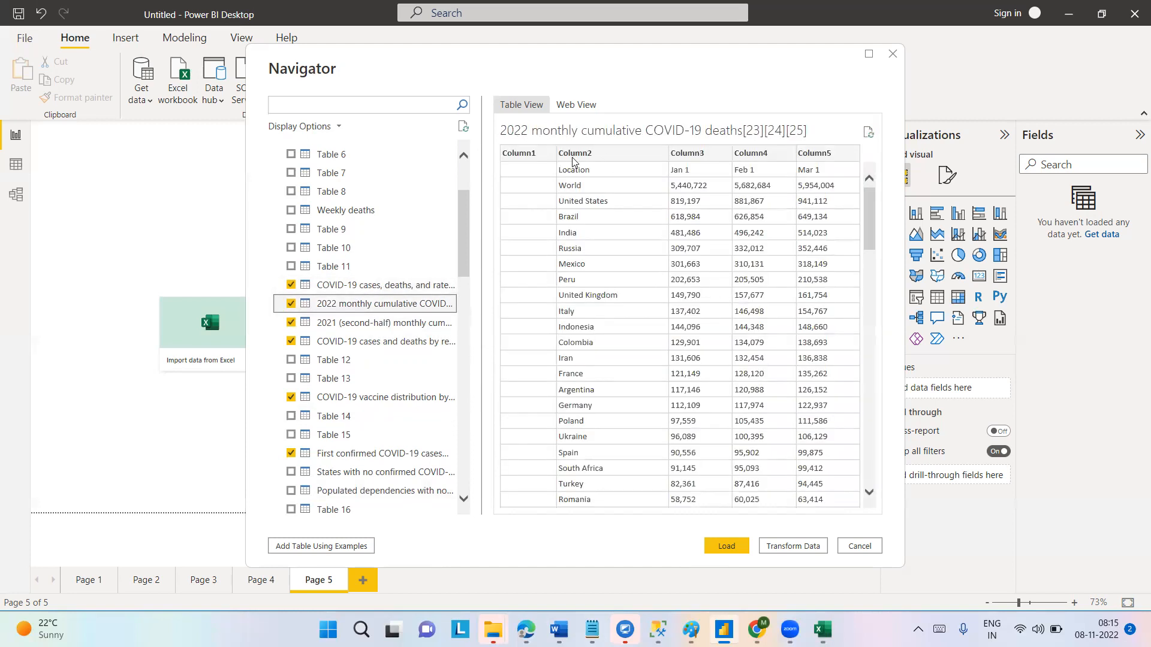
{"action": "left_click", "coordinate": [531, 158]}
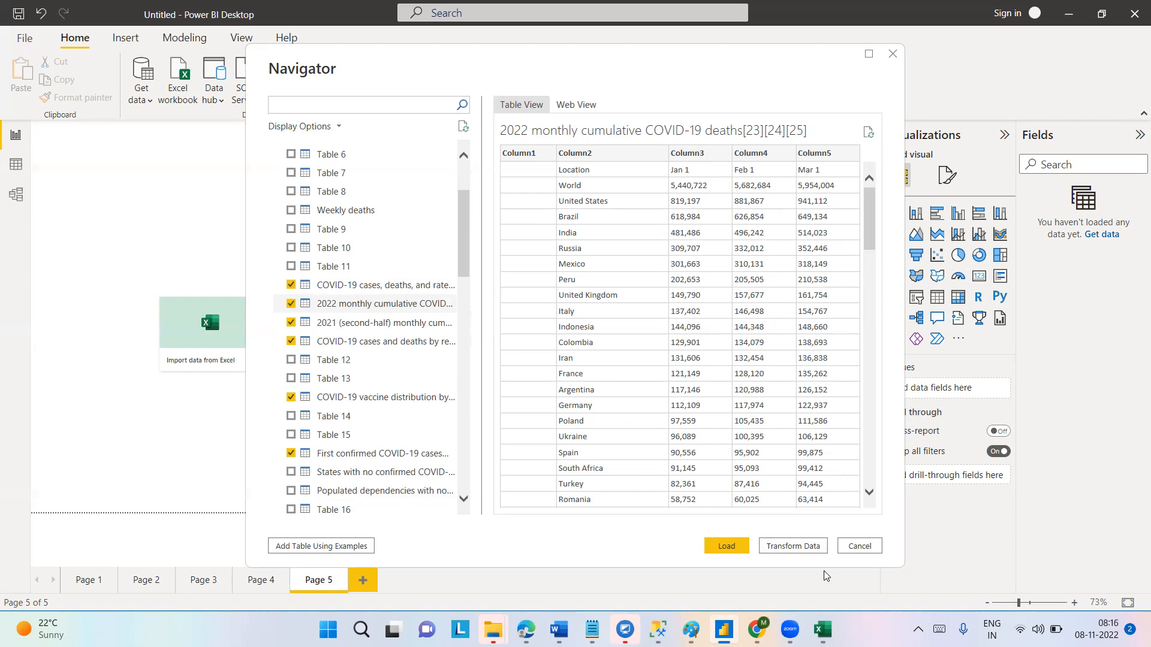
Load the six selected COVID-19 tables, review the load status of each query and dismiss the report
{"action": "left_click", "coordinate": [722, 545]}
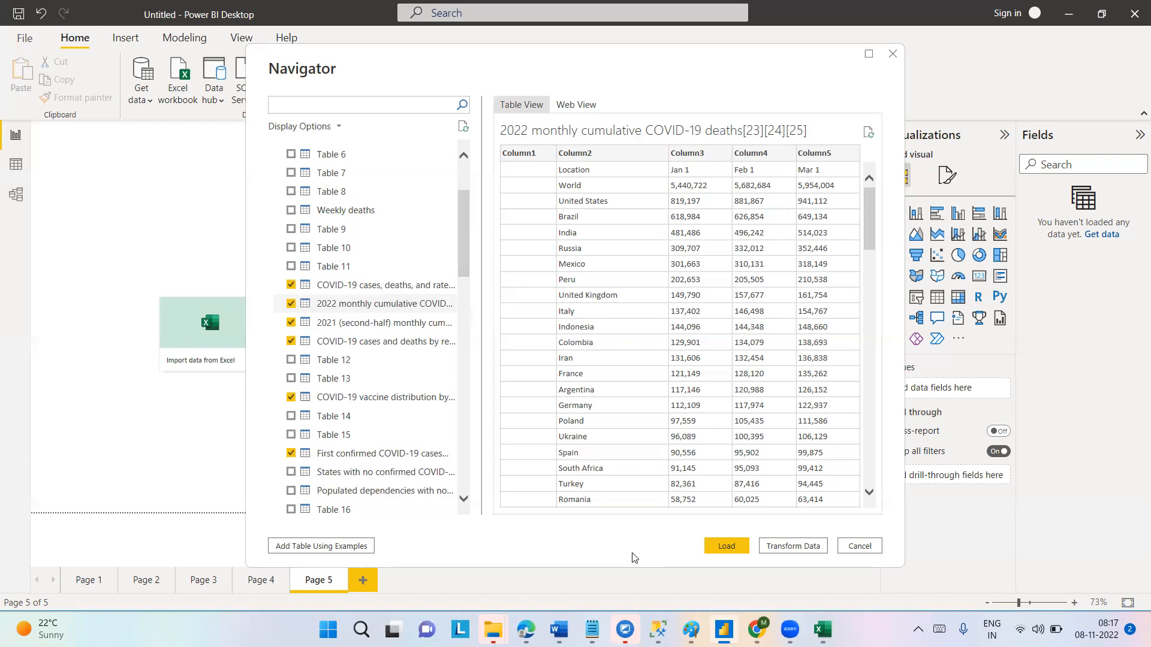
{"action": "left_click", "coordinate": [738, 547]}
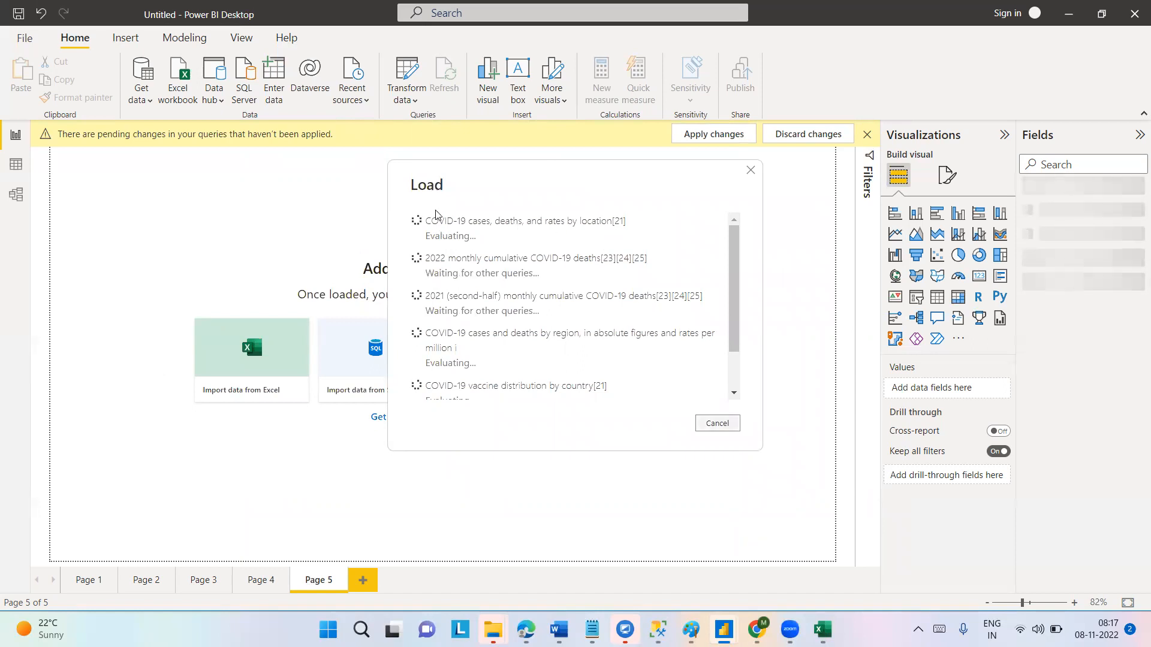
{"action": "left_click_drag", "start_coordinate": [735, 232], "coordinate": [731, 312]}
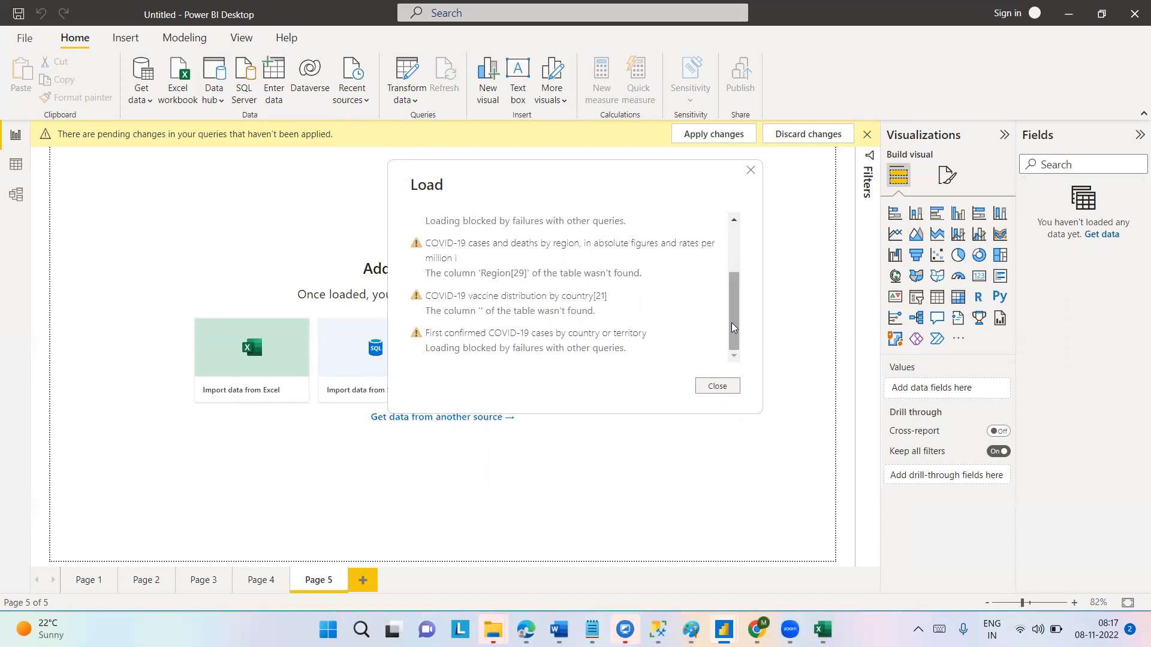
{"action": "left_click_drag", "start_coordinate": [733, 327], "coordinate": [743, 231]}
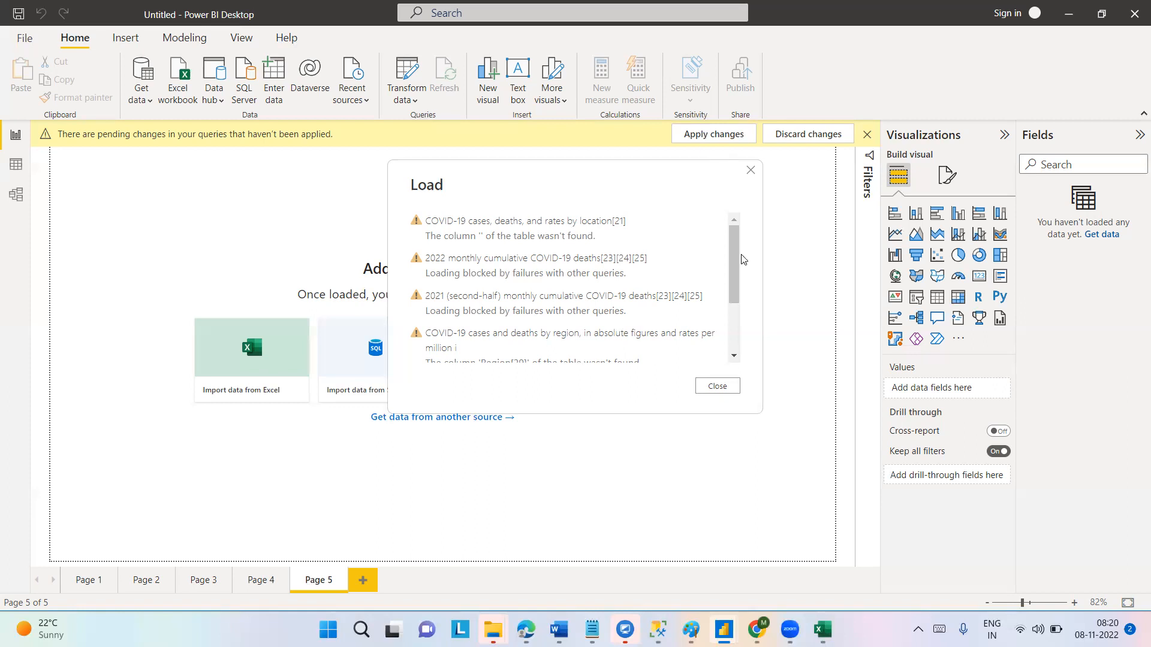
{"action": "scroll", "coordinate": [736, 334], "scroll_direction": "down", "scroll_amount": 1}
{"action": "scroll", "coordinate": [736, 335], "scroll_direction": "up", "scroll_amount": 1}
{"action": "left_click", "coordinate": [717, 386]}
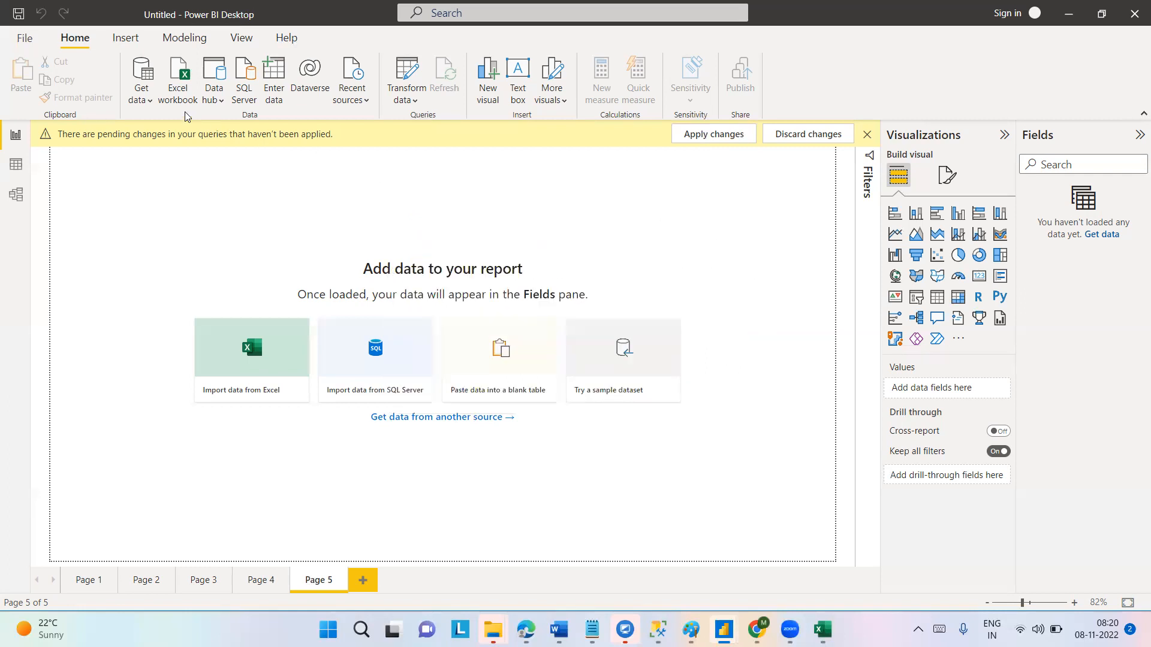
{"action": "left_click", "coordinate": [144, 96]}
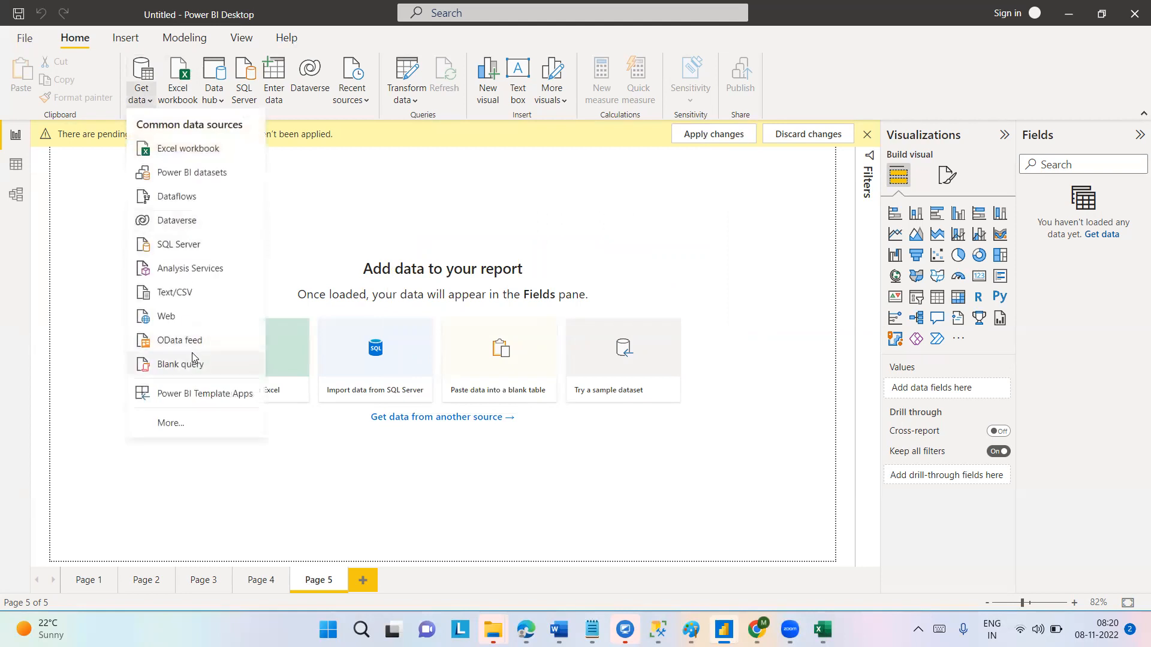
{"action": "left_click", "coordinate": [193, 425]}
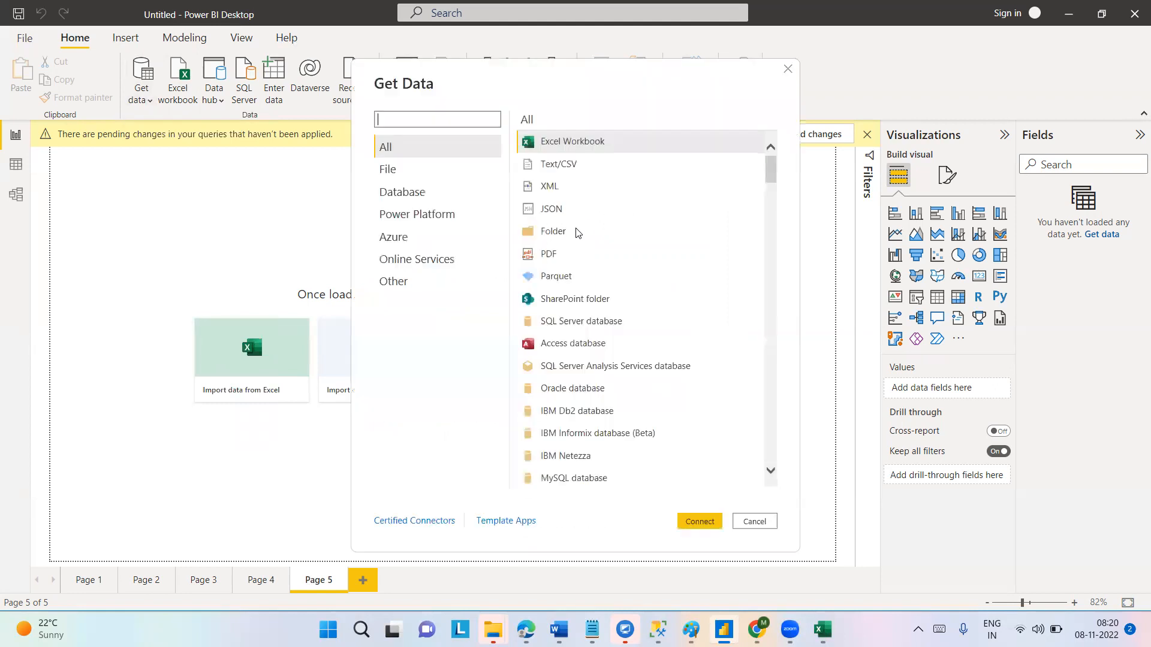
{"action": "left_click", "coordinate": [402, 290]}
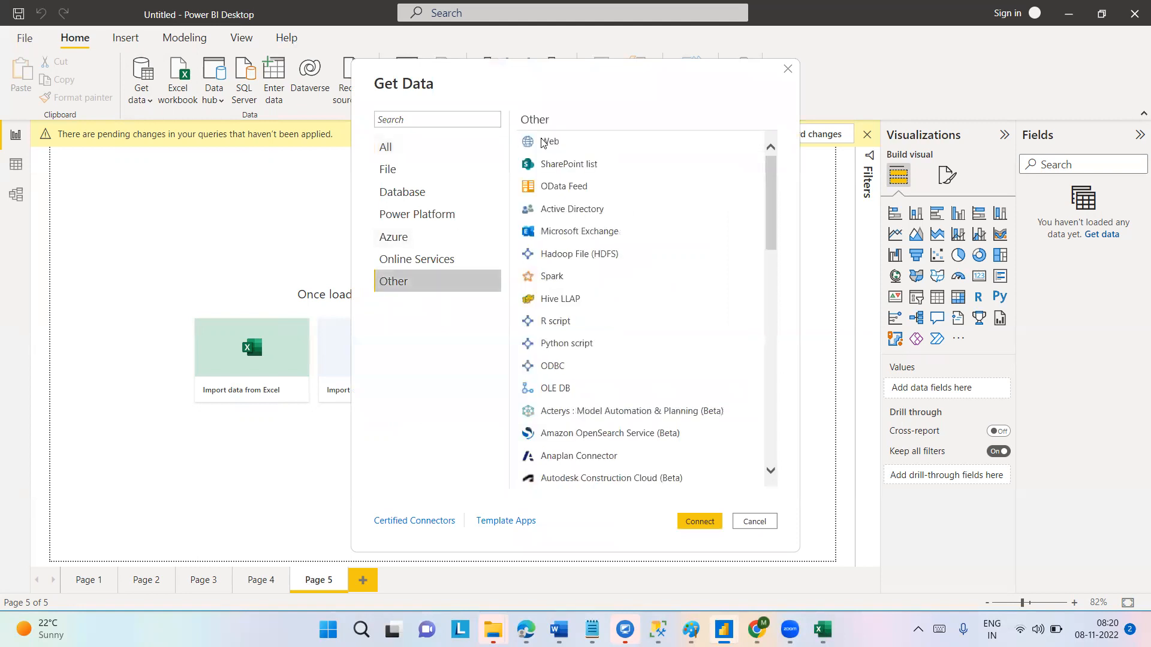
{"action": "left_click", "coordinate": [697, 523]}
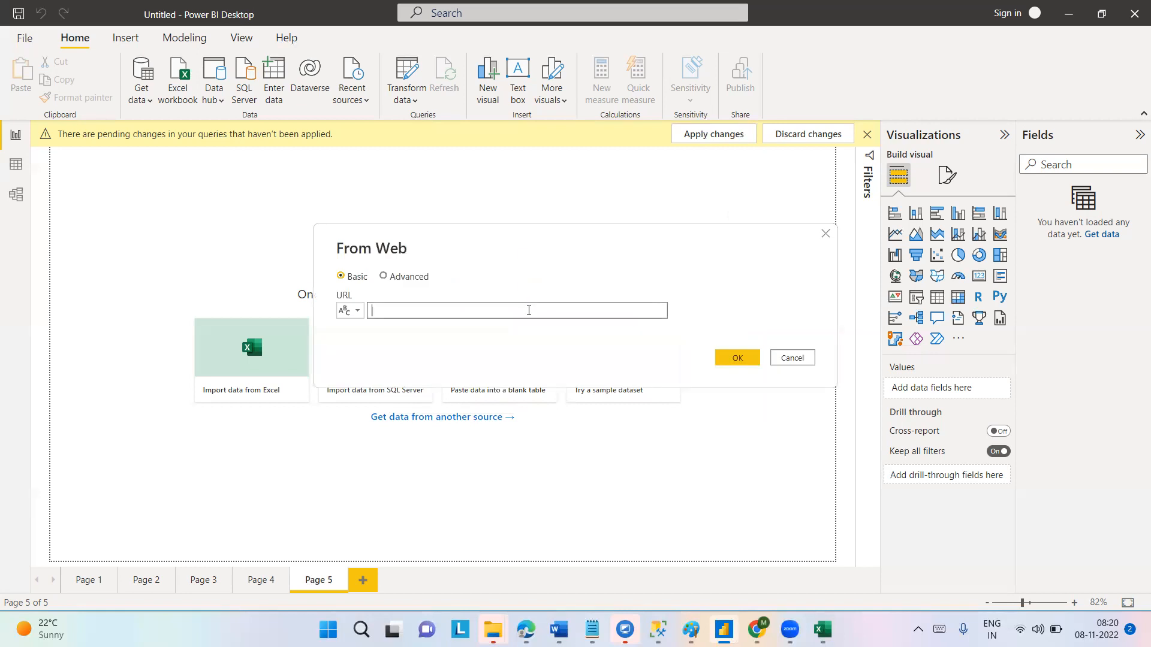
{"action": "type", "text": "https://en.wikipedia.org/wiki/COVID-19_pandemic_by_country_and_territory"}
{"action": "left_click", "coordinate": [728, 364]}
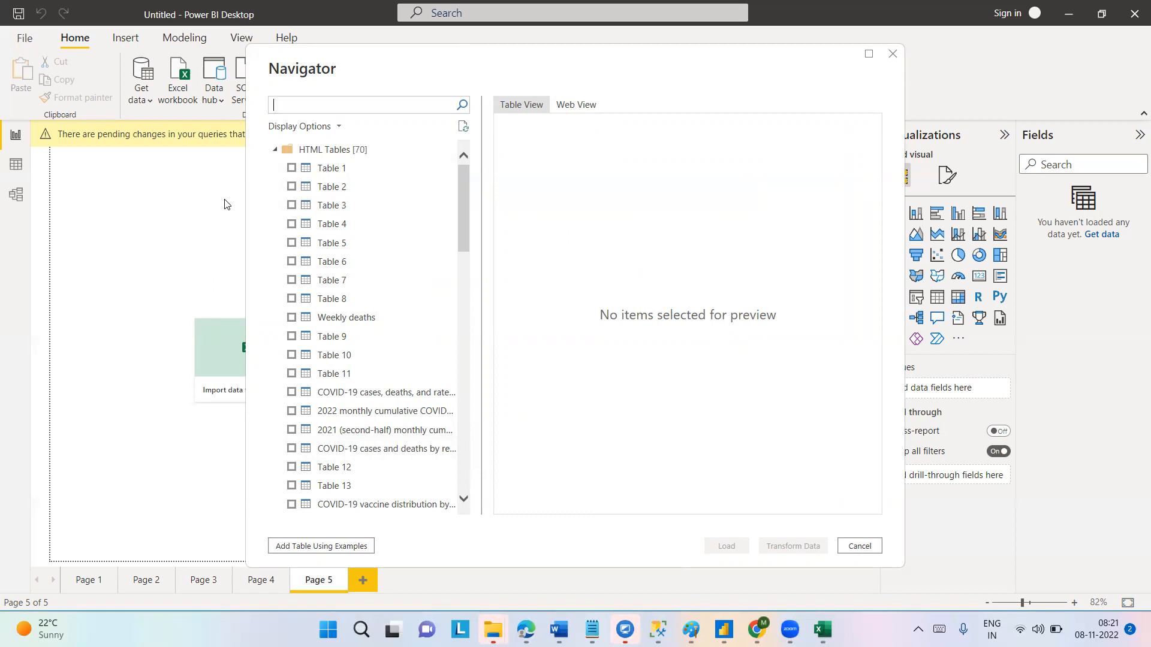
Select only the "COVID-19 cases, deaths, and rates by location" table and open it for transformation in Power Query Editor
{"action": "left_click", "coordinate": [291, 393]}
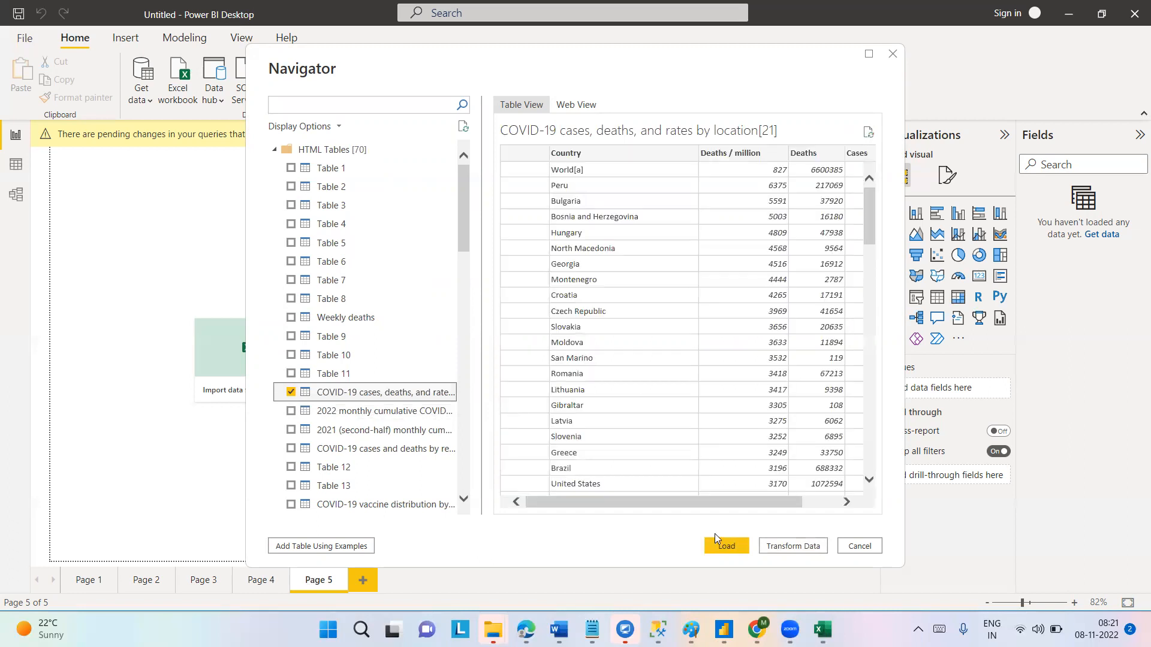
{"action": "left_click_drag", "start_coordinate": [680, 503], "coordinate": [405, 486]}
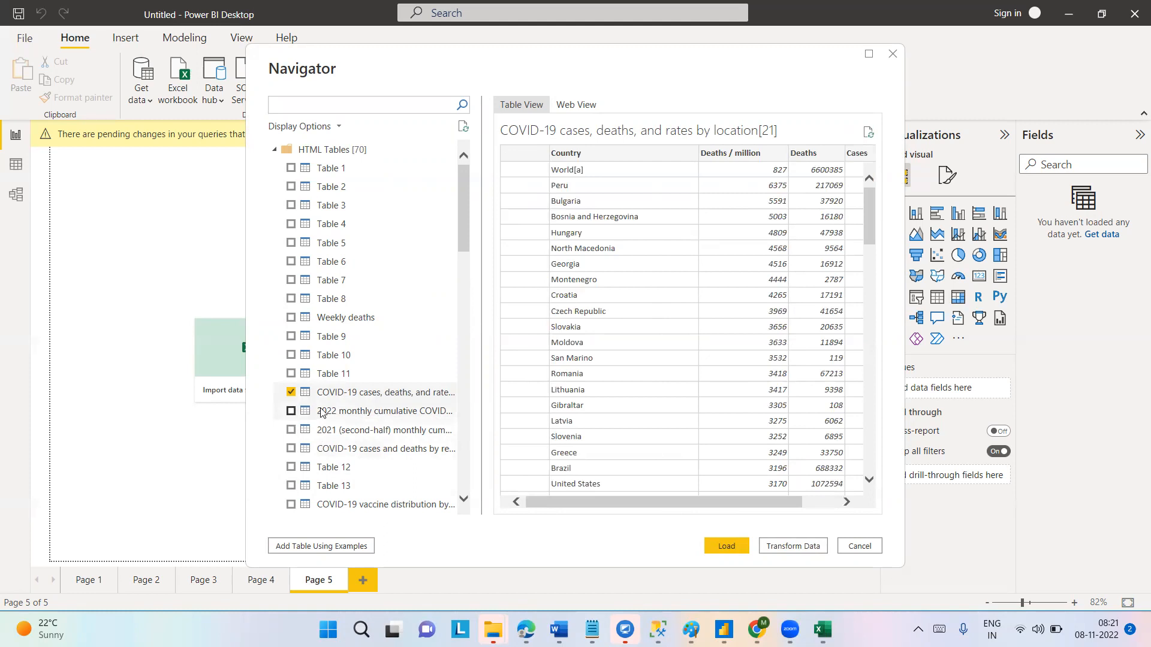
{"action": "left_click", "coordinate": [292, 393]}
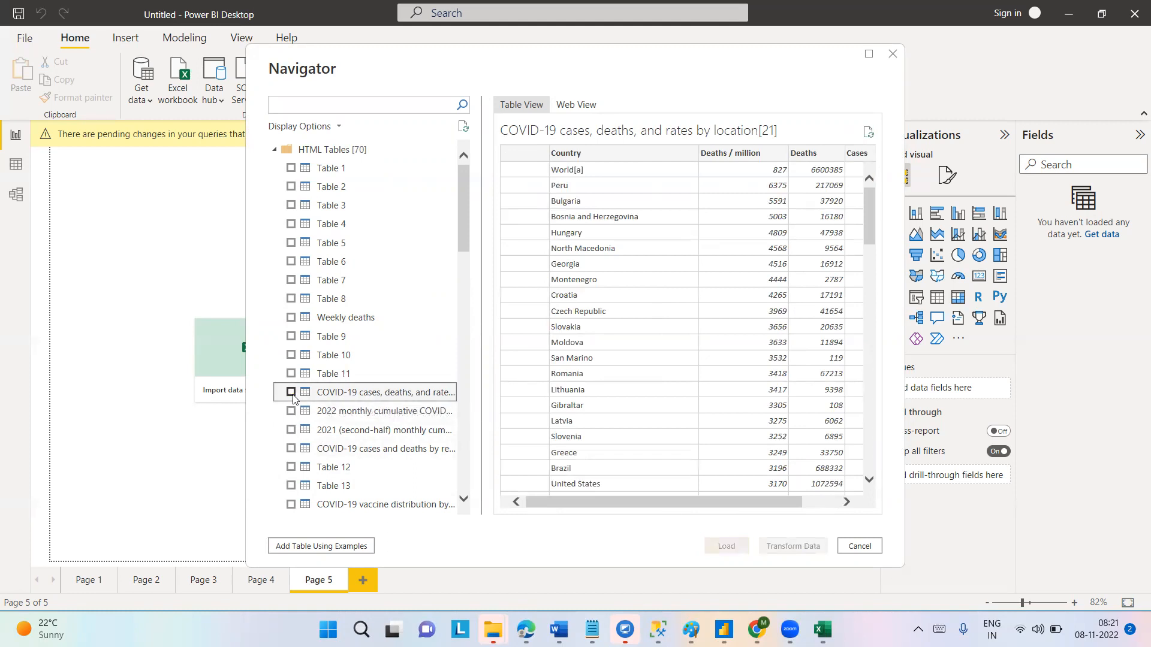
{"action": "left_click", "coordinate": [292, 393]}
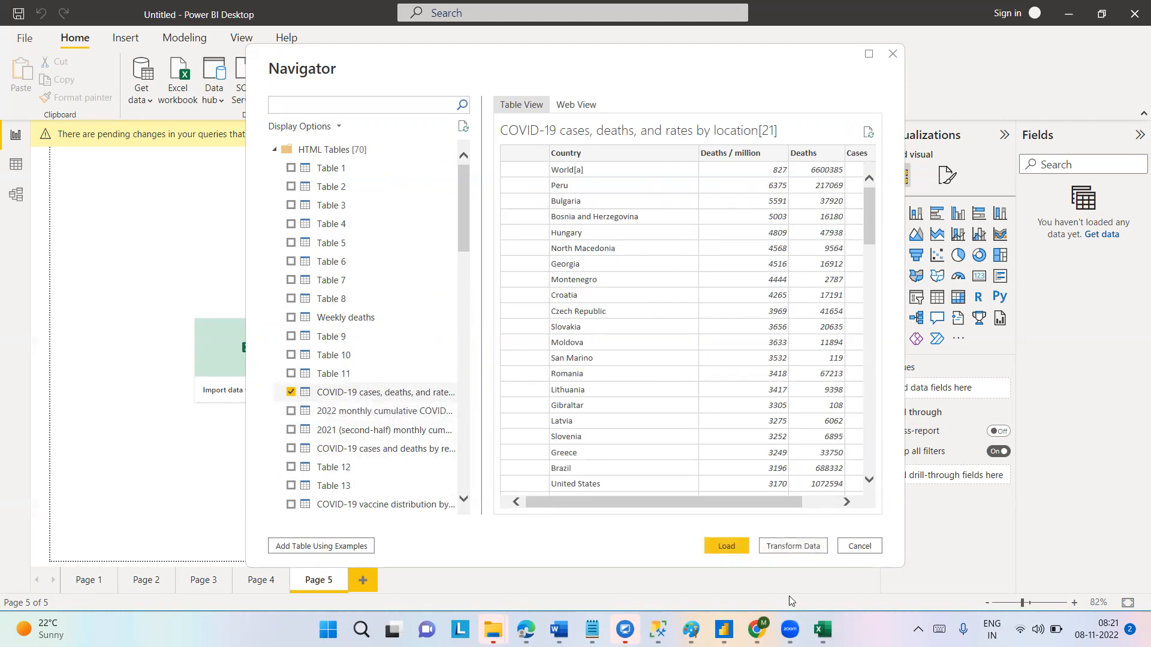
{"action": "left_click", "coordinate": [793, 546]}
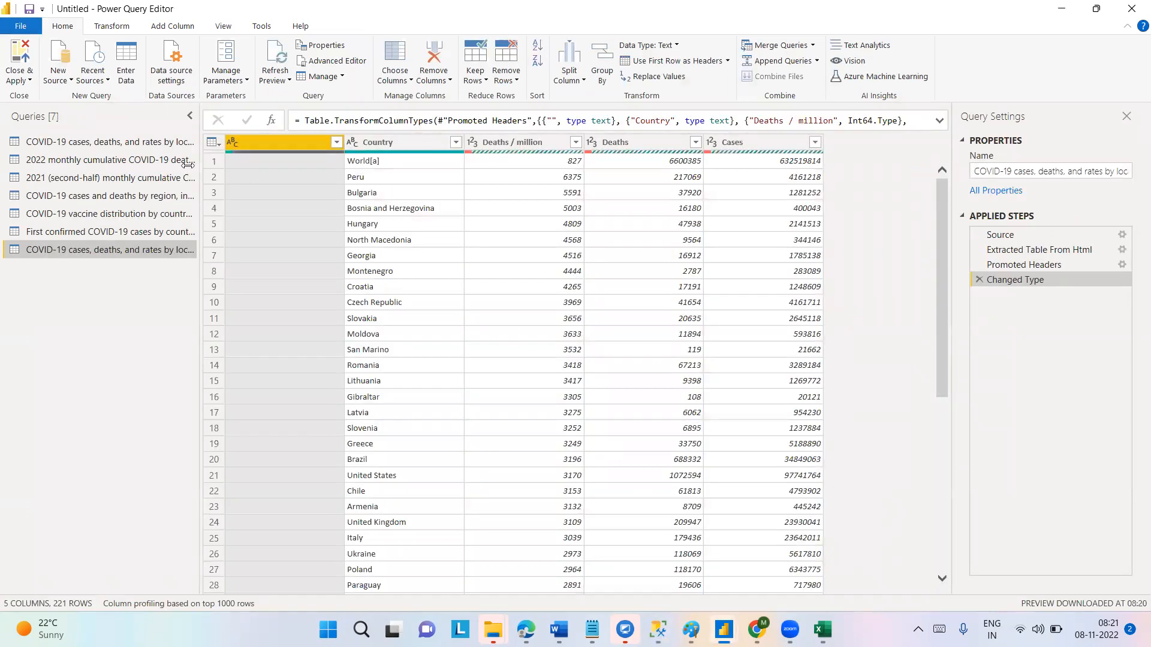
View the 2022 monthly cumulative deaths query, then return to the newly added cases-by-location query
{"action": "left_click", "coordinate": [115, 143]}
{"action": "left_click", "coordinate": [119, 162]}
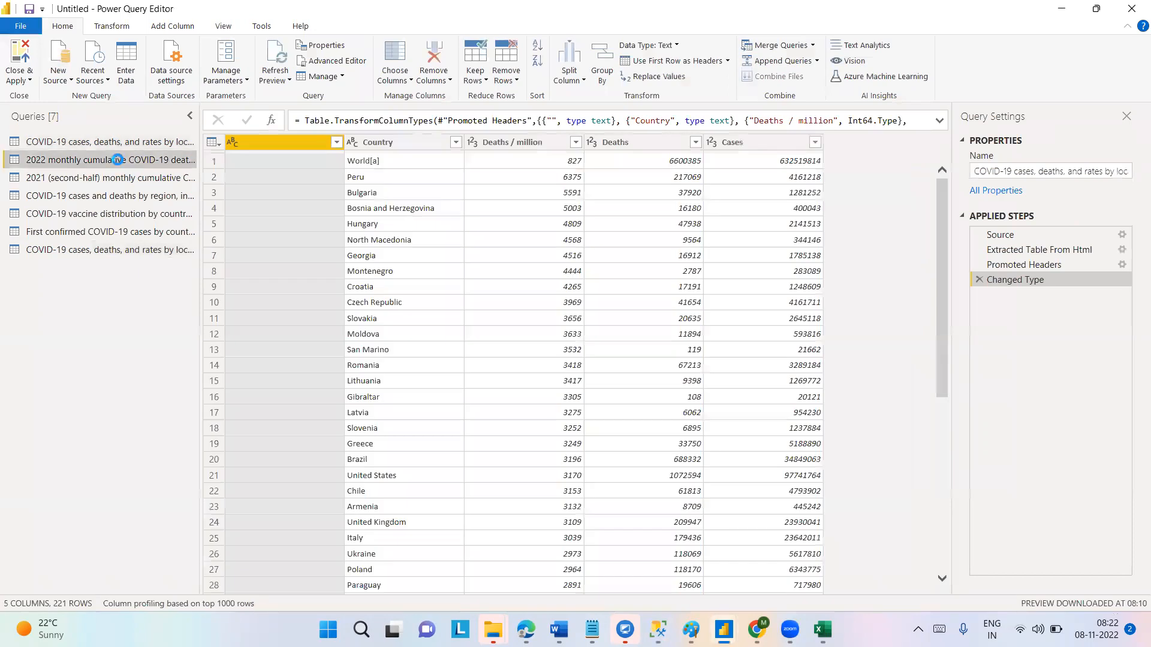
{"action": "left_click_drag", "start_coordinate": [116, 254], "coordinate": [120, 268]}
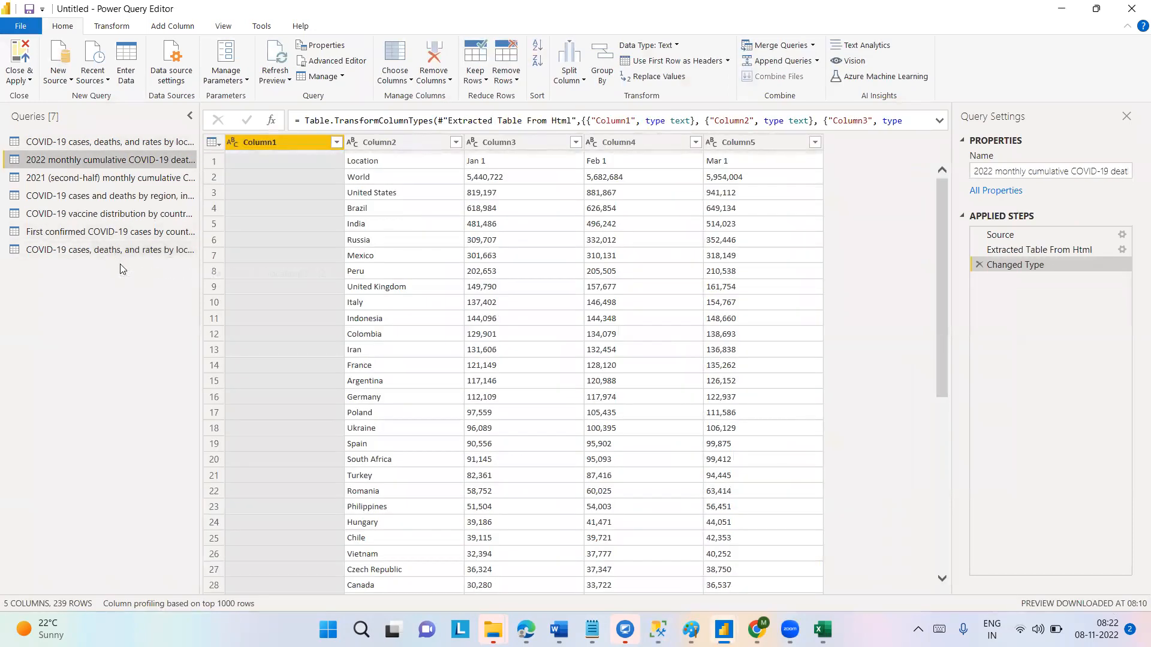
{"action": "left_click", "coordinate": [121, 251]}
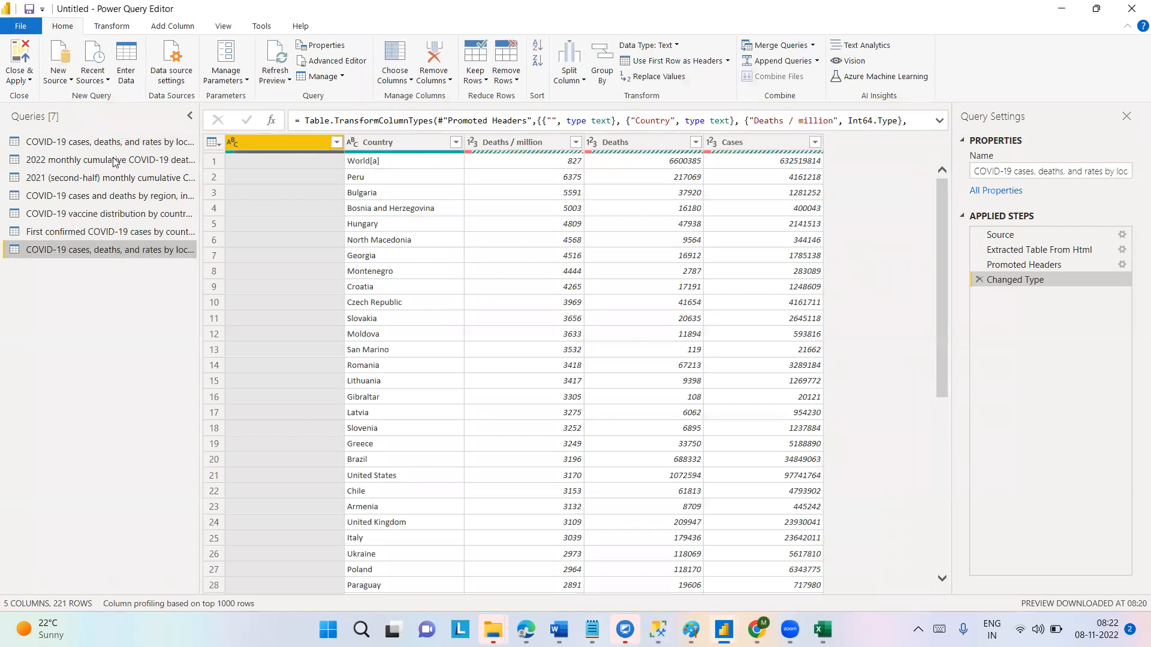
Browse the first five COVID-19 queries, from cases by location through vaccine distribution, ending on cases and deaths by region
{"action": "left_click", "coordinate": [90, 142]}
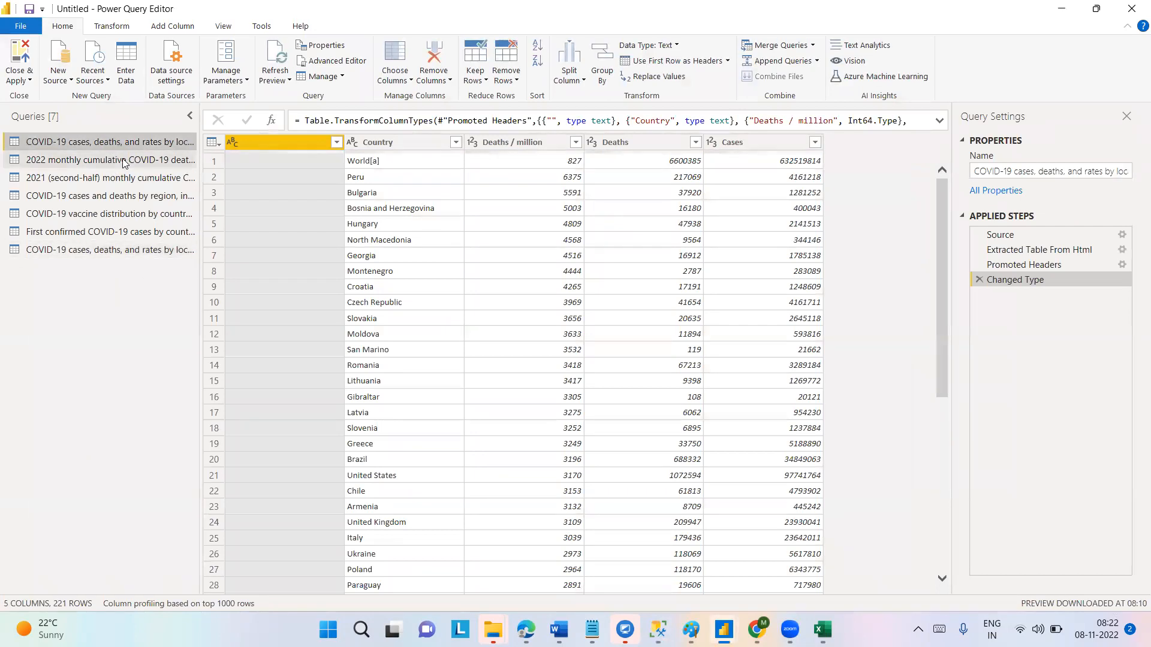
{"action": "left_click", "coordinate": [88, 160]}
{"action": "left_click", "coordinate": [91, 178]}
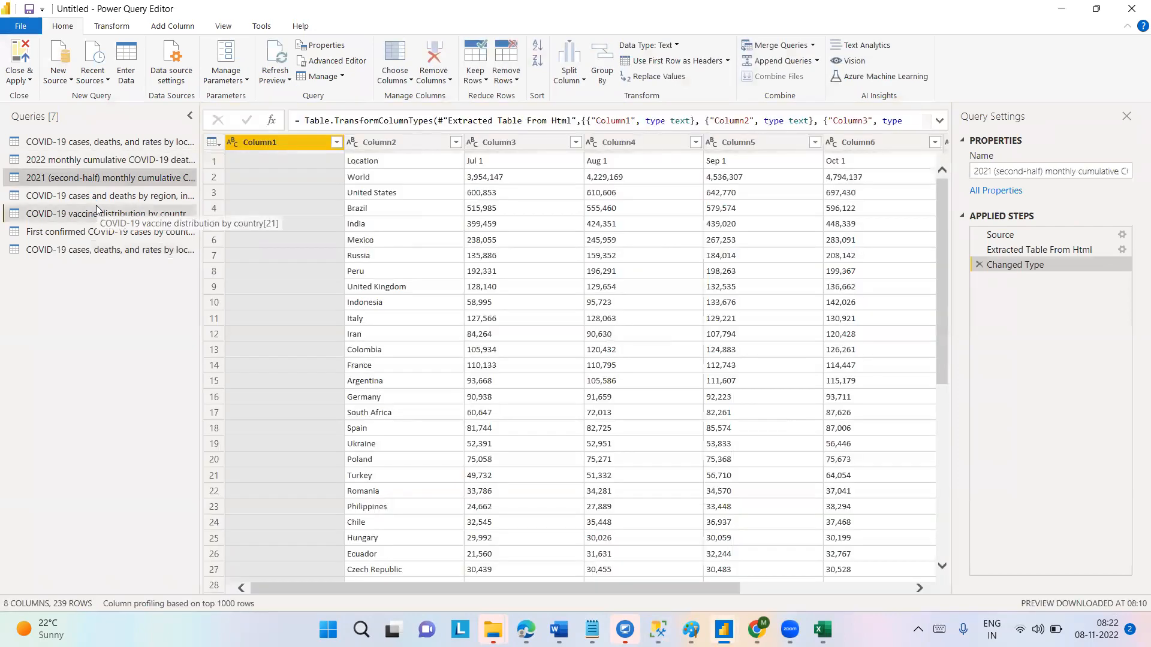
{"action": "left_click", "coordinate": [96, 210]}
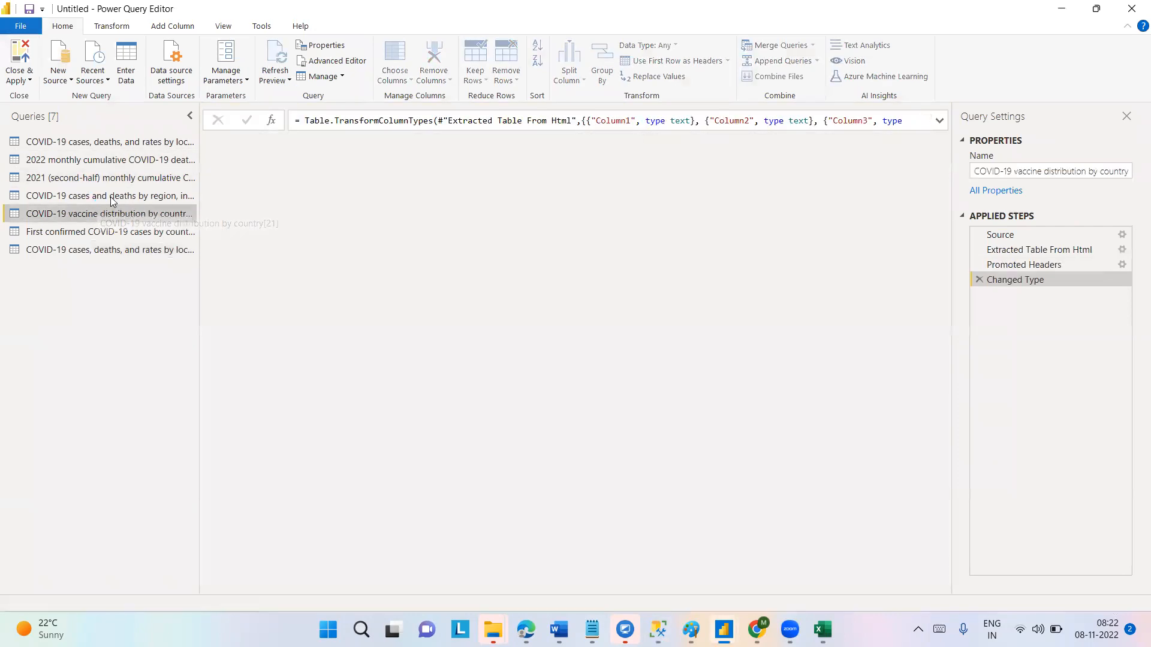
{"action": "left_click", "coordinate": [110, 195]}
Delete the duplicate "COVID-19 cases, deaths, and rates by location[21] (2)" query
{"action": "left_click", "coordinate": [100, 254]}
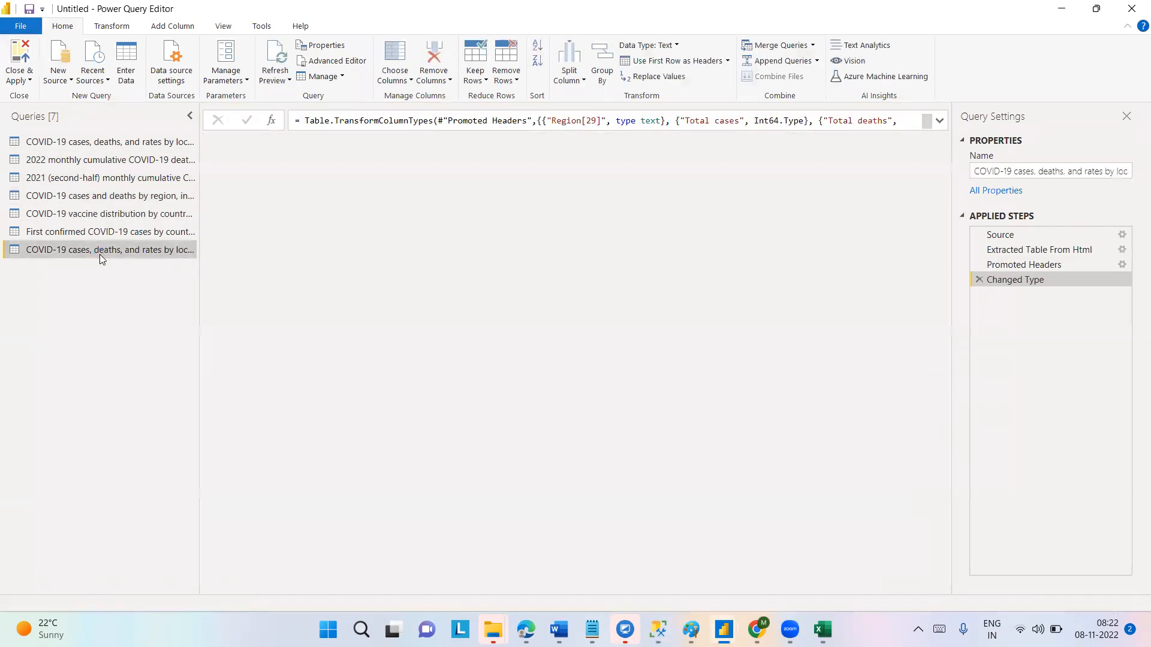
{"action": "right_click", "coordinate": [99, 254]}
{"action": "left_click", "coordinate": [143, 299]}
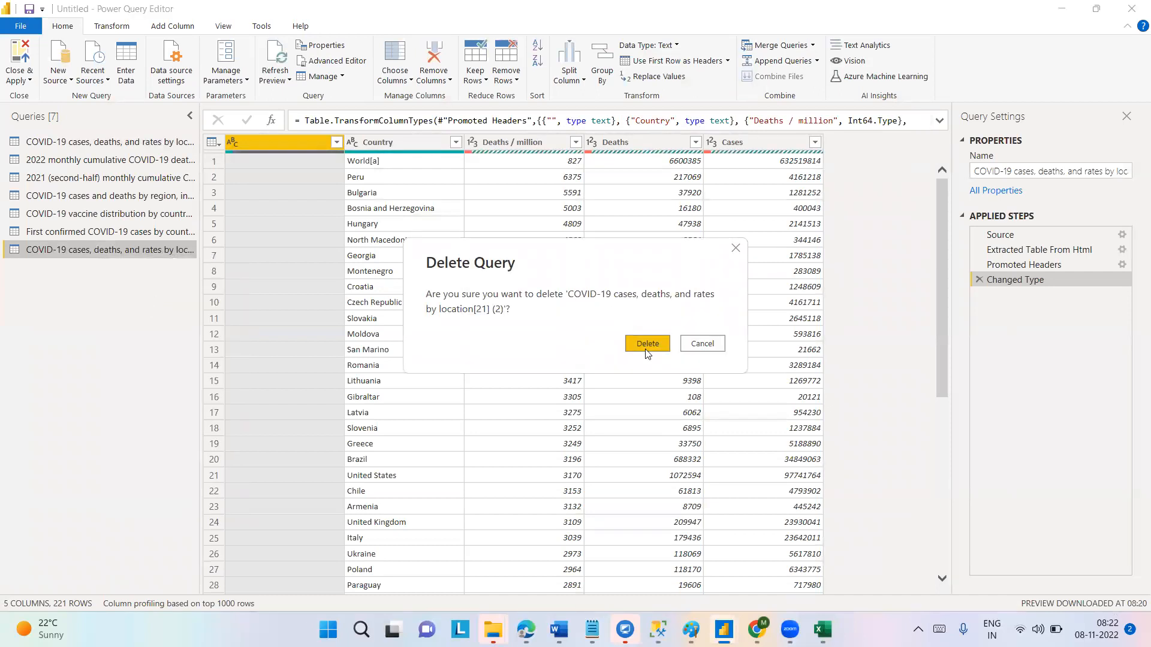
{"action": "left_click", "coordinate": [646, 346]}
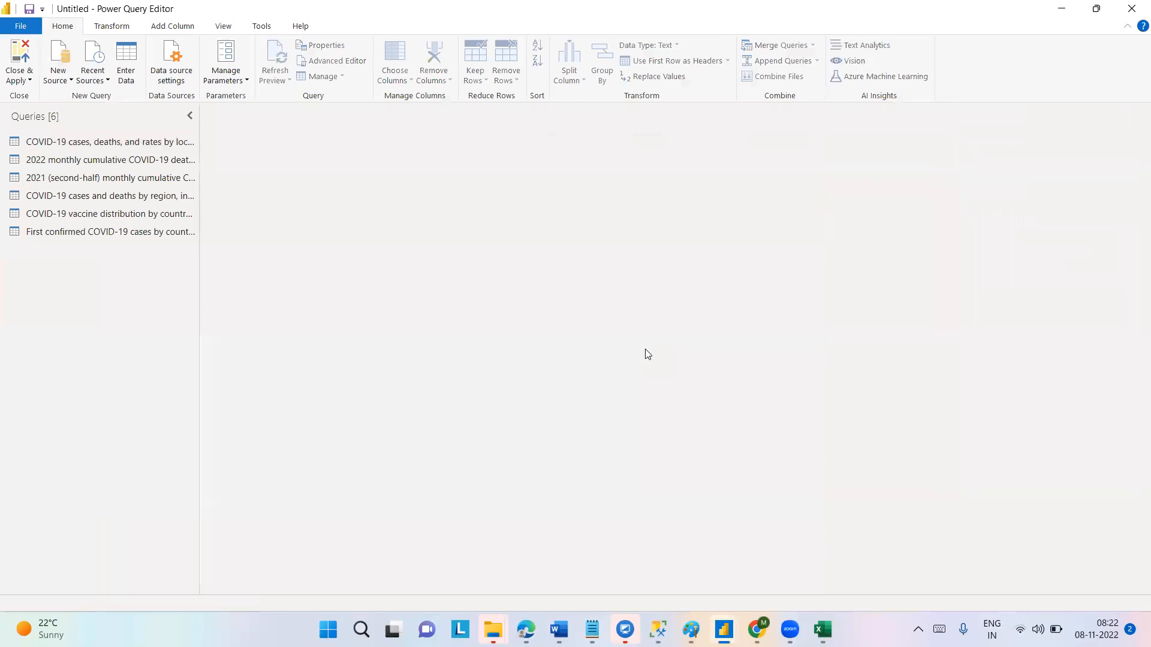
Show the remaining cases, deaths, and rates by location query and widen the Query Settings pane to reveal its full name
{"action": "left_click", "coordinate": [119, 145]}
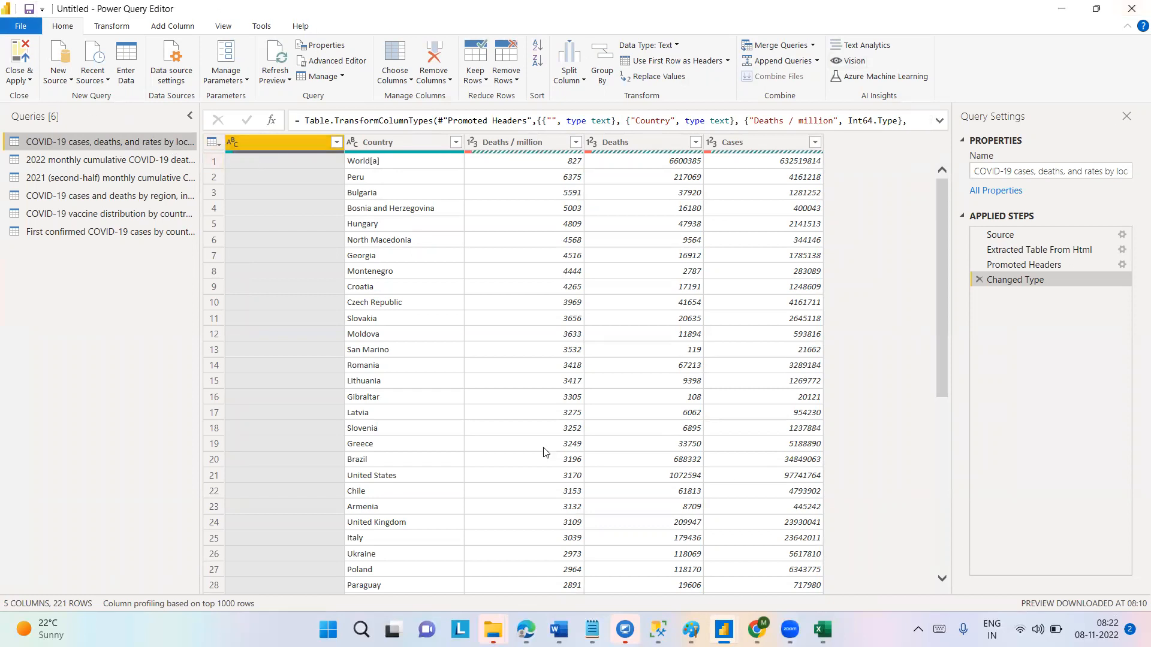
{"action": "left_click_drag", "start_coordinate": [951, 288], "coordinate": [852, 287]}
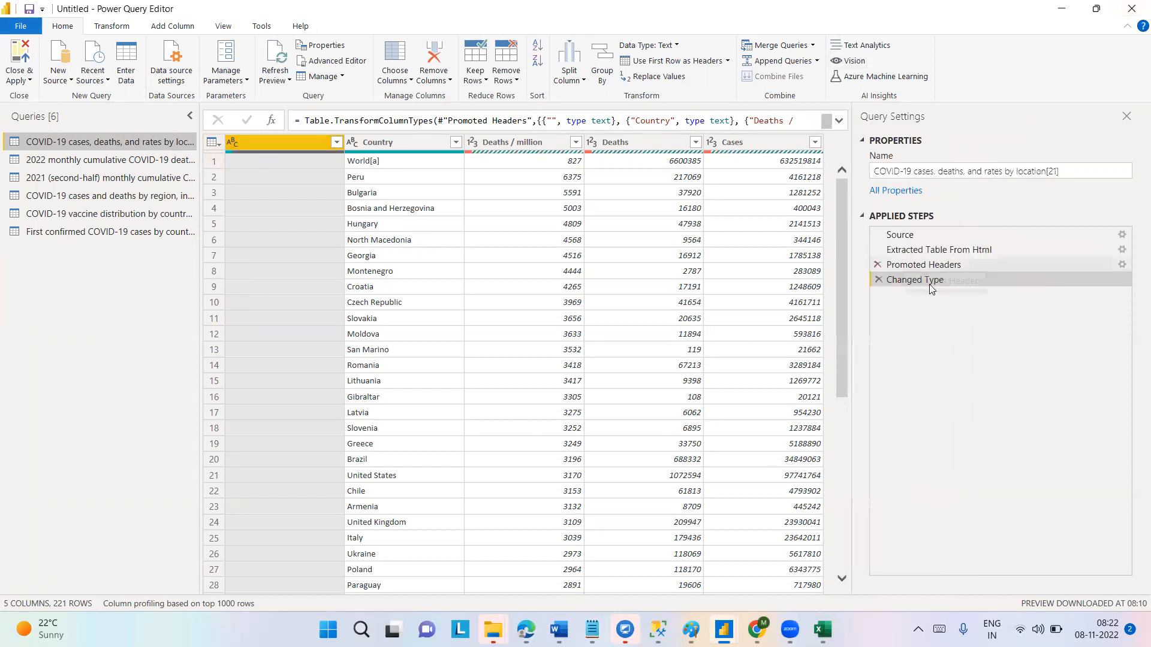
{"action": "left_click", "coordinate": [81, 160]}
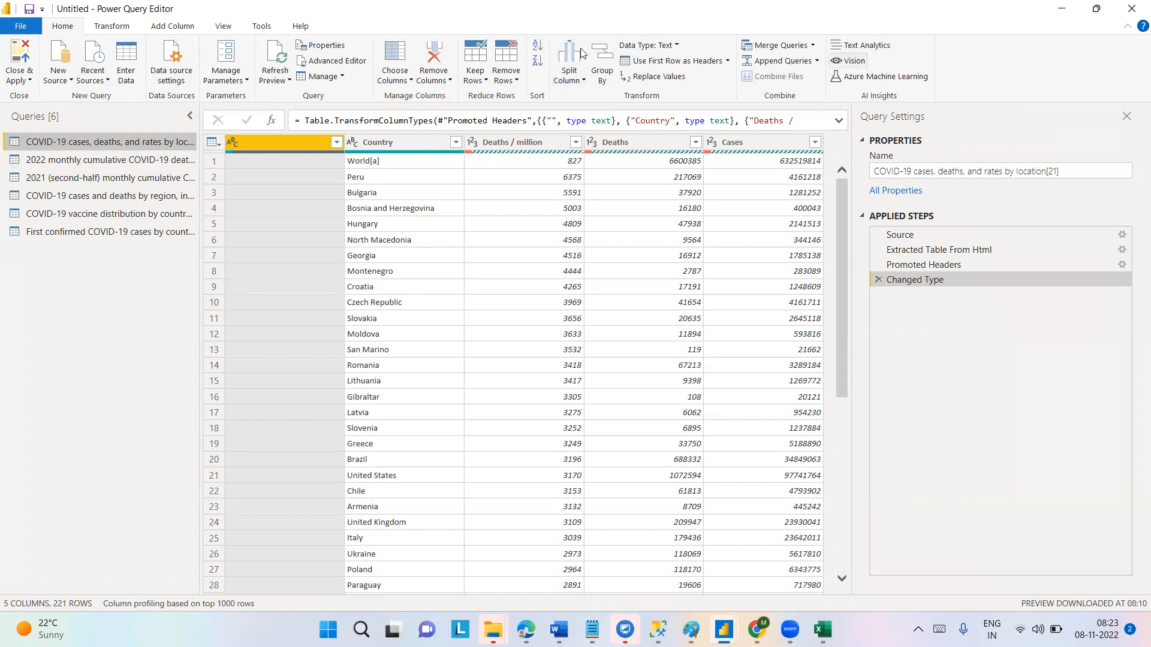
{"action": "left_click", "coordinate": [104, 29]}
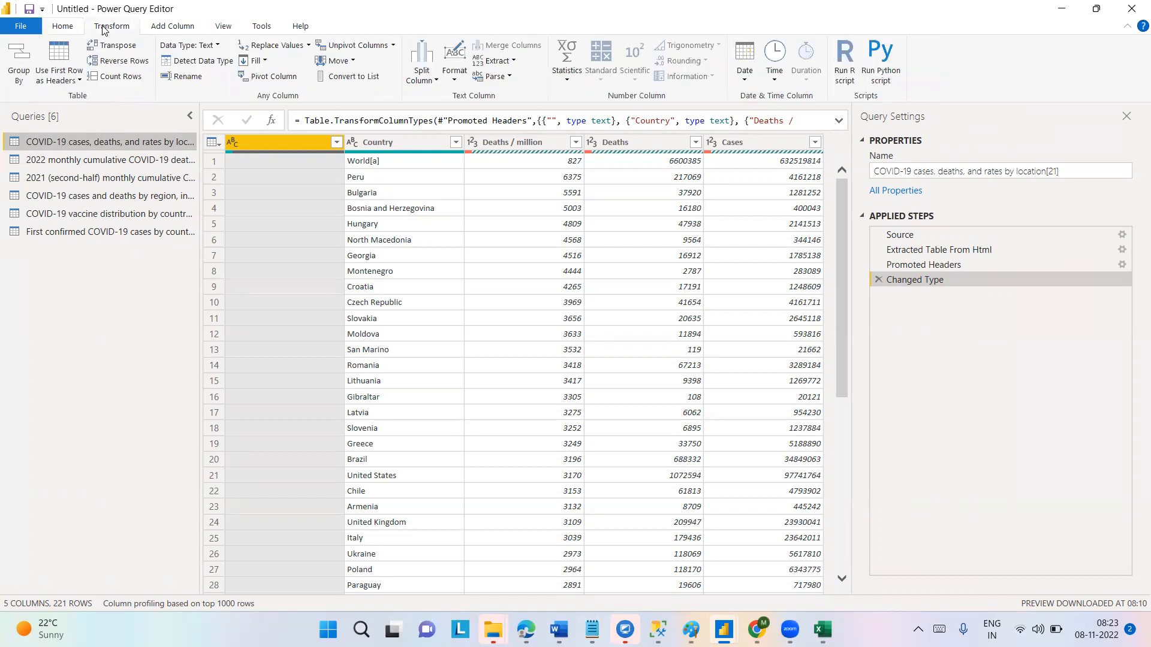
{"action": "left_click", "coordinate": [65, 31]}
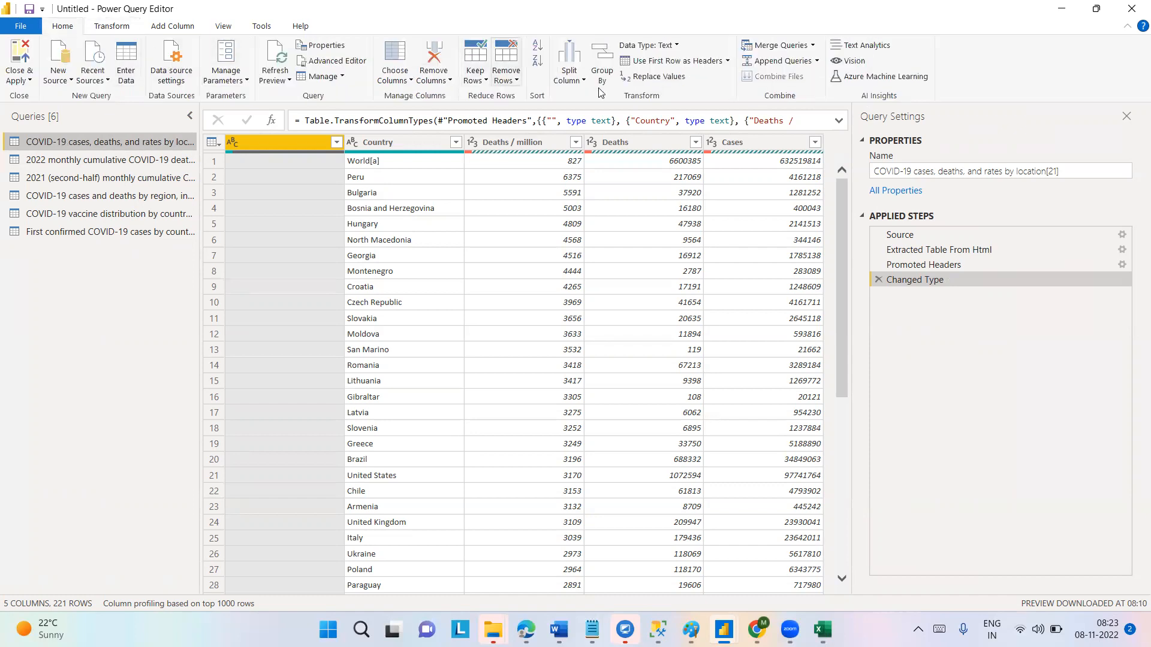
{"action": "left_click", "coordinate": [104, 30]}
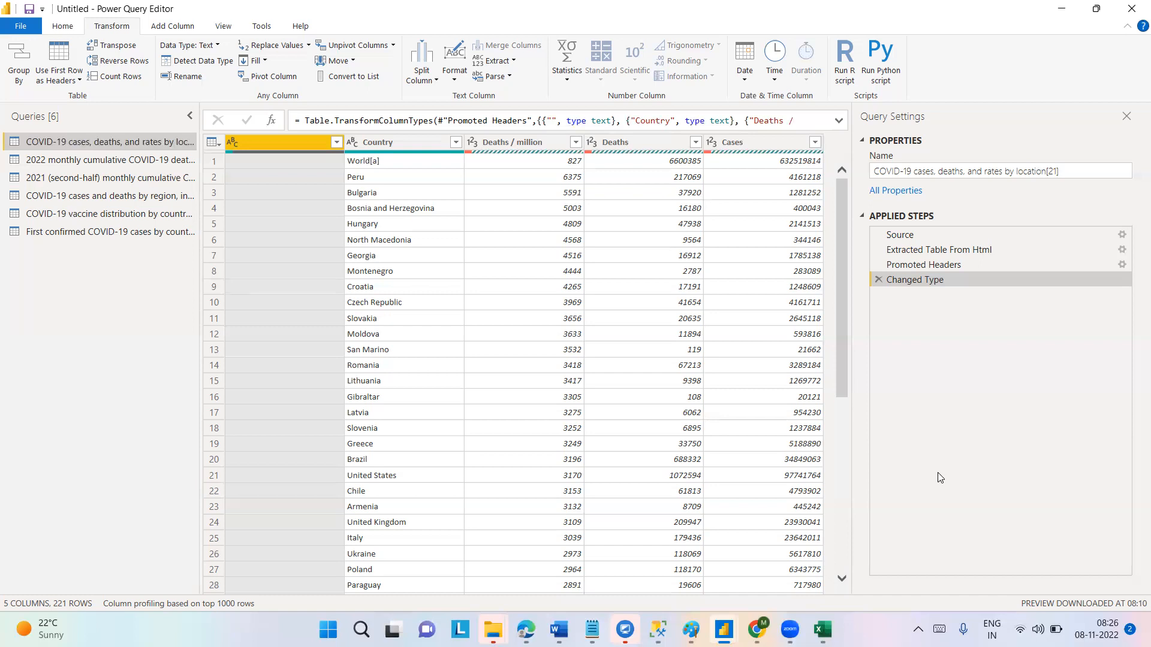
{"action": "left_click", "coordinate": [63, 27]}
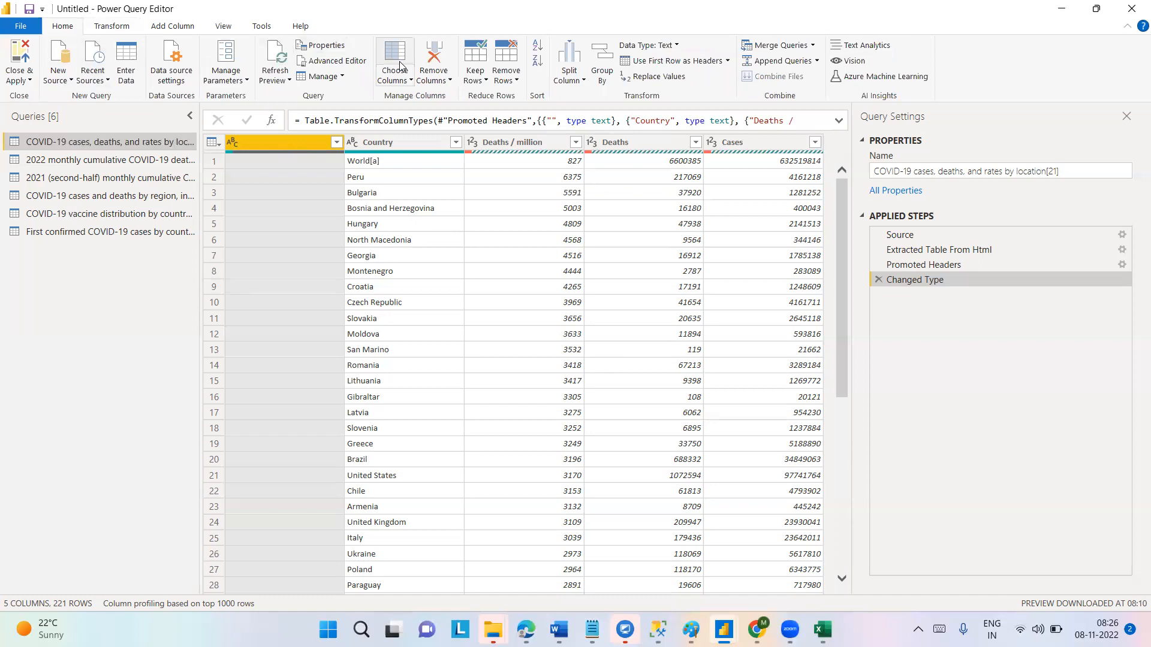
Inspect the Czech Republic's Deaths value, go through the other five queries, and return to the cases-by-location query
{"action": "left_click", "coordinate": [621, 306]}
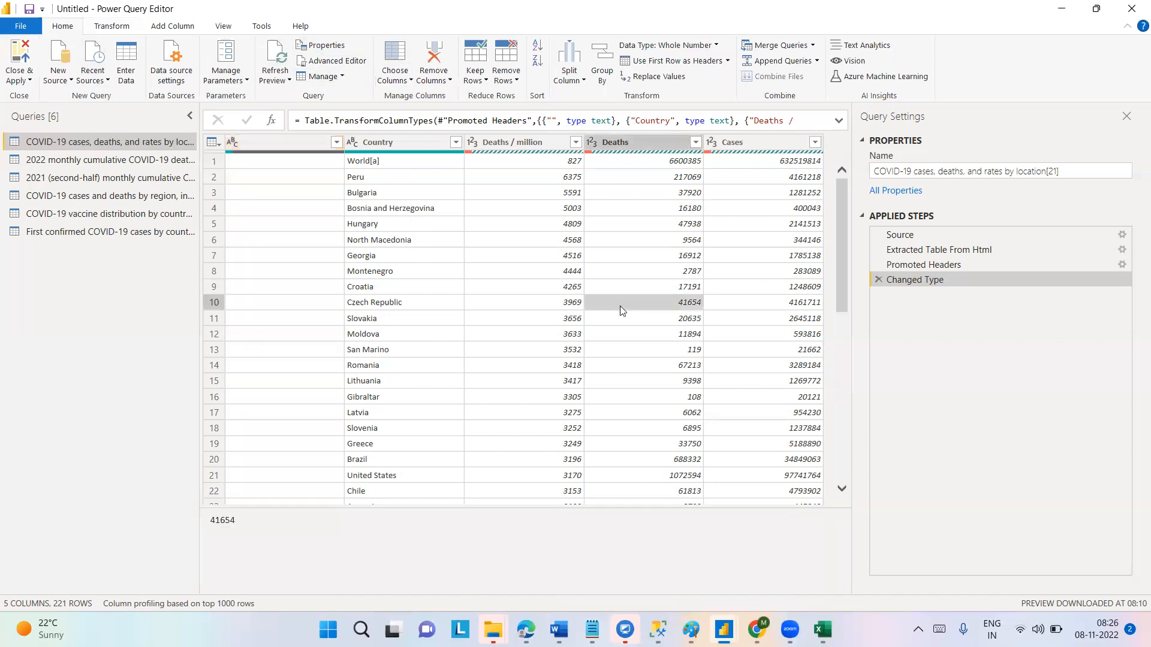
{"action": "left_click", "coordinate": [133, 161]}
{"action": "left_click", "coordinate": [130, 178]}
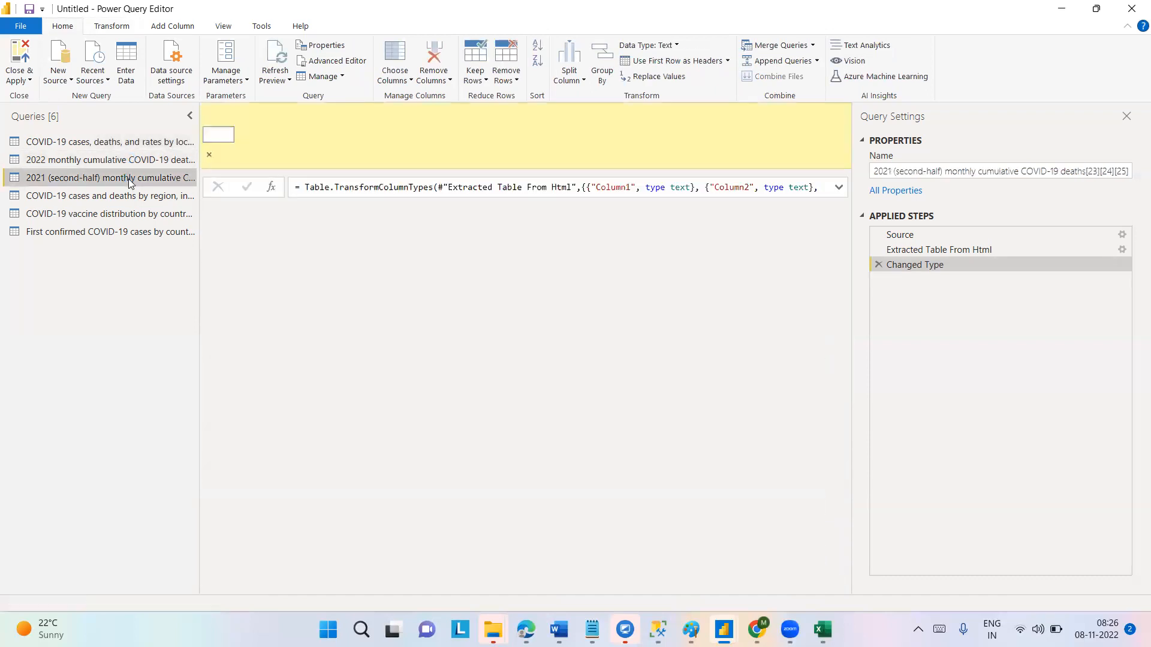
{"action": "left_click", "coordinate": [128, 196]}
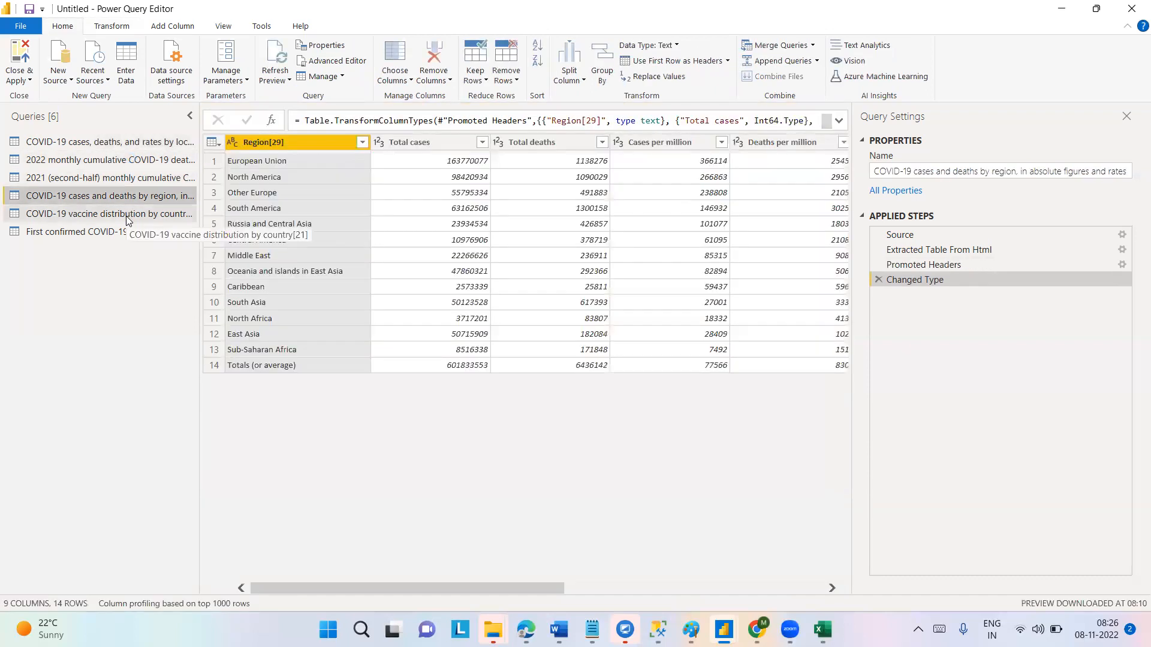
{"action": "left_click", "coordinate": [126, 215]}
{"action": "left_click", "coordinate": [126, 231]}
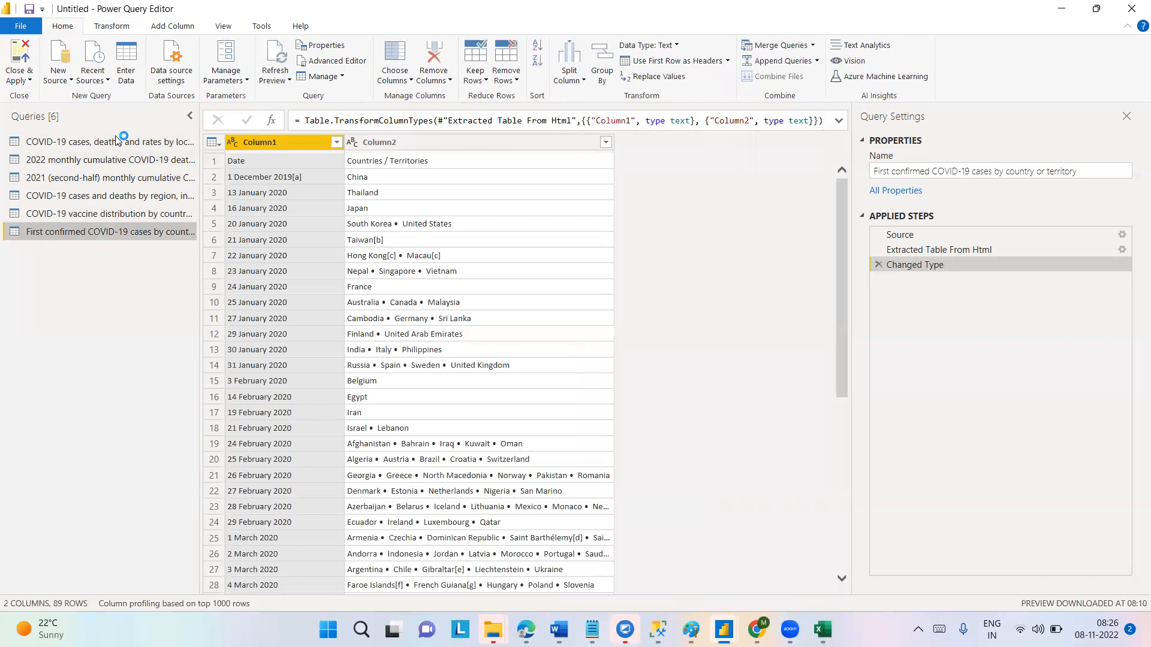
{"action": "left_click", "coordinate": [115, 144]}
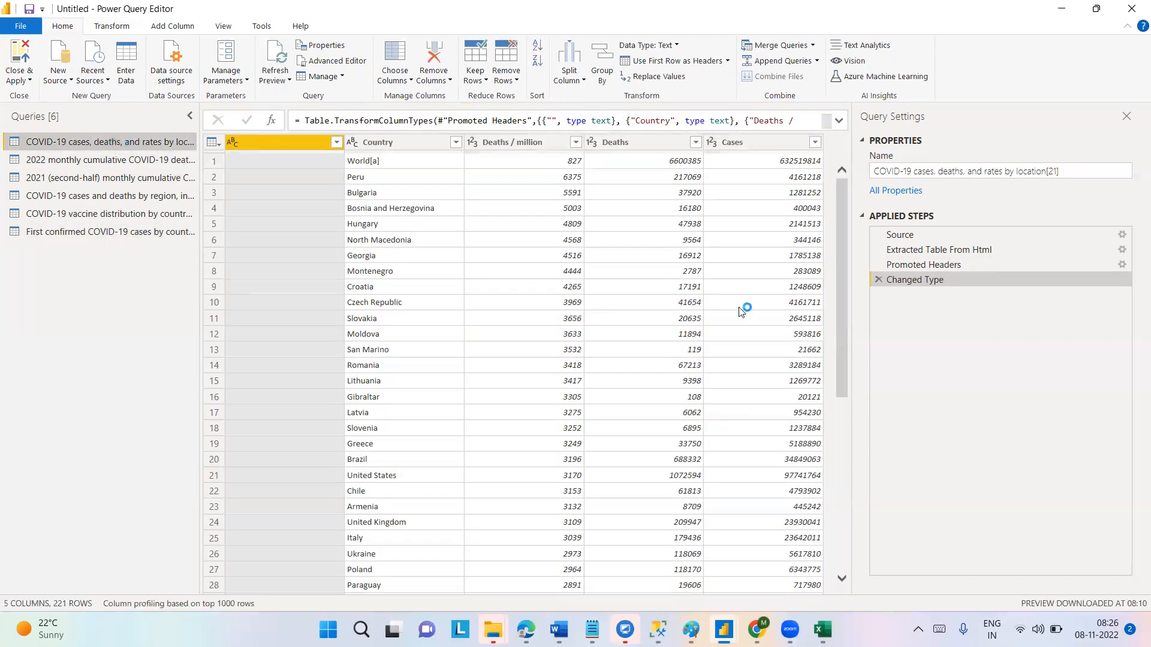
View the Power BI Desktop report window, then bring the Power Query Editor window back
{"action": "left_click", "coordinate": [1072, 16]}
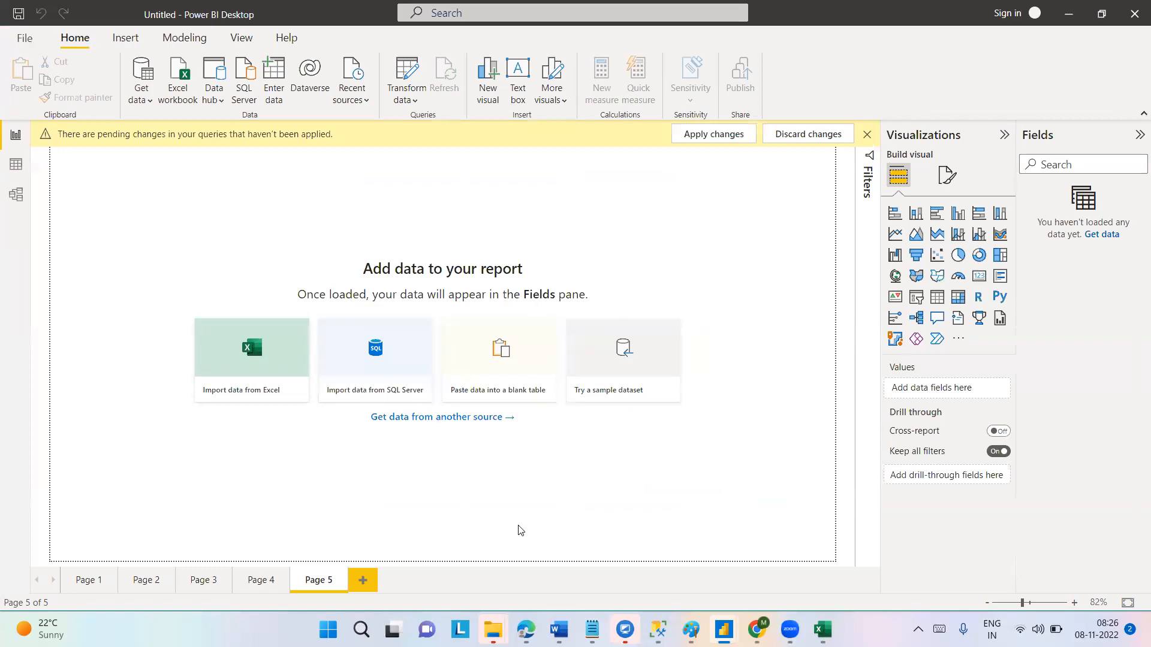
{"action": "mouse_move", "coordinate": [724, 629]}
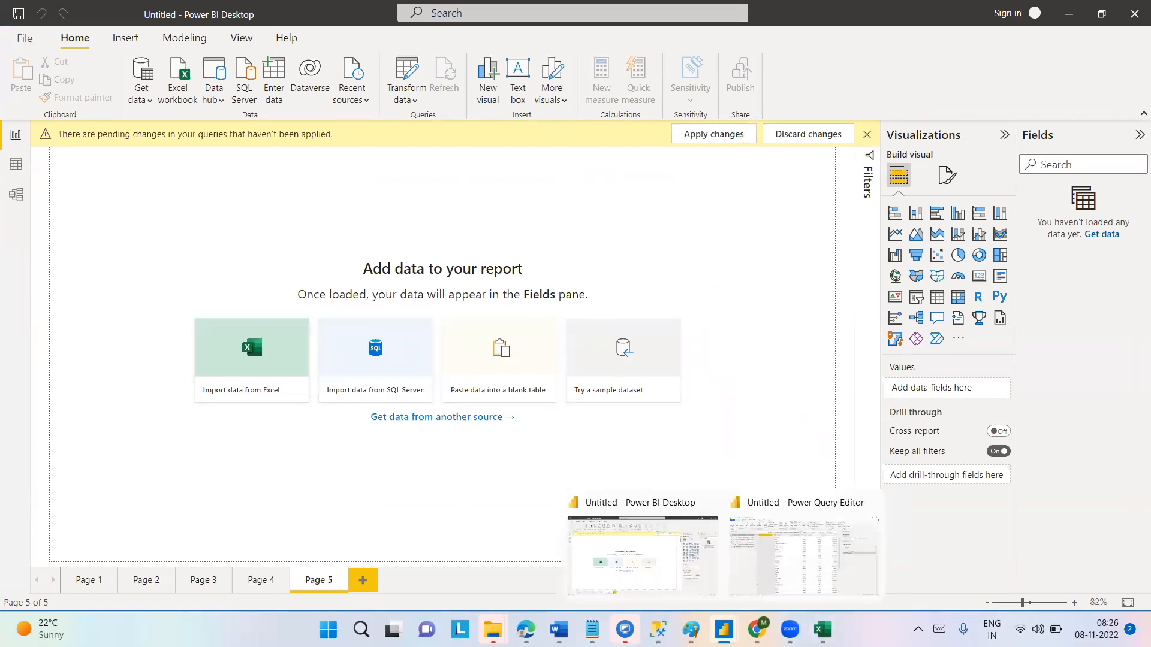
{"action": "left_click", "coordinate": [789, 571]}
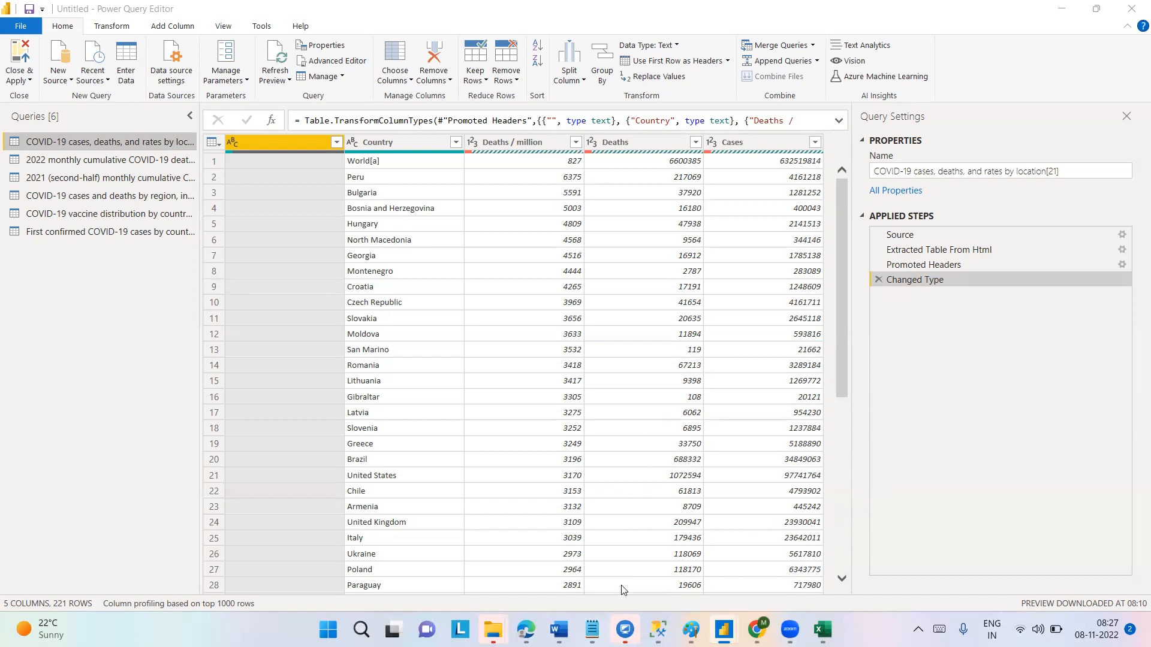
Switch to SQL Server Management Studio, highlight the three dimension notes at the start of SQLQuery4.sql, and return to Power Query Editor
{"action": "left_click", "coordinate": [658, 630]}
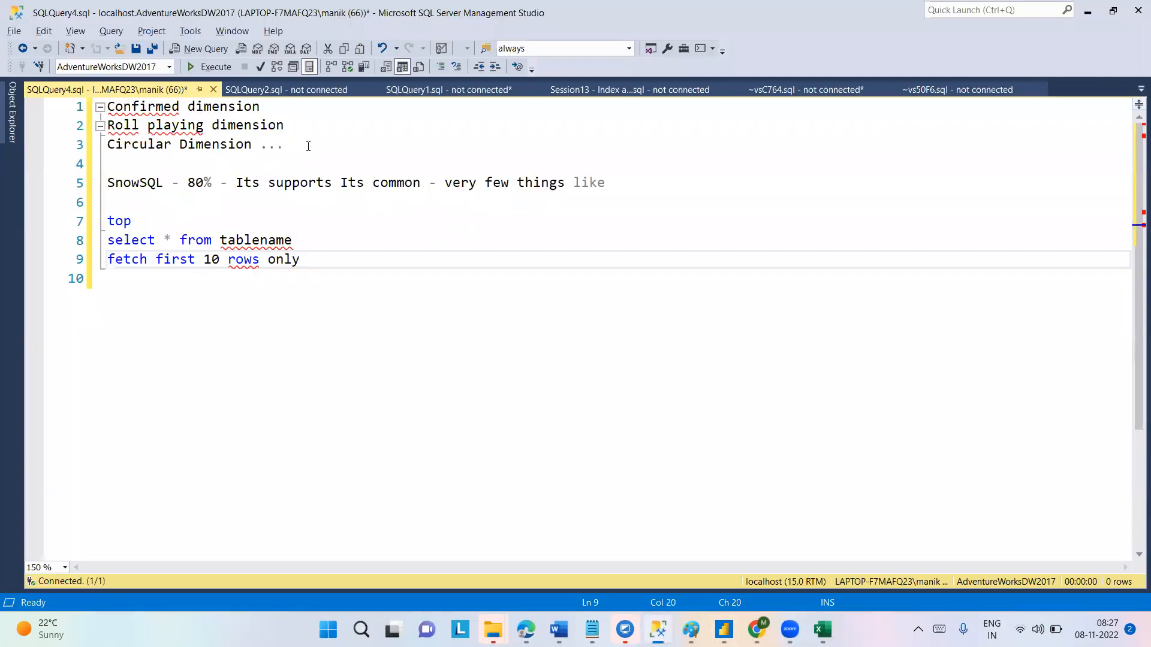
{"action": "left_click_drag", "start_coordinate": [311, 147], "coordinate": [48, 106]}
{"action": "left_click", "coordinate": [429, 286]}
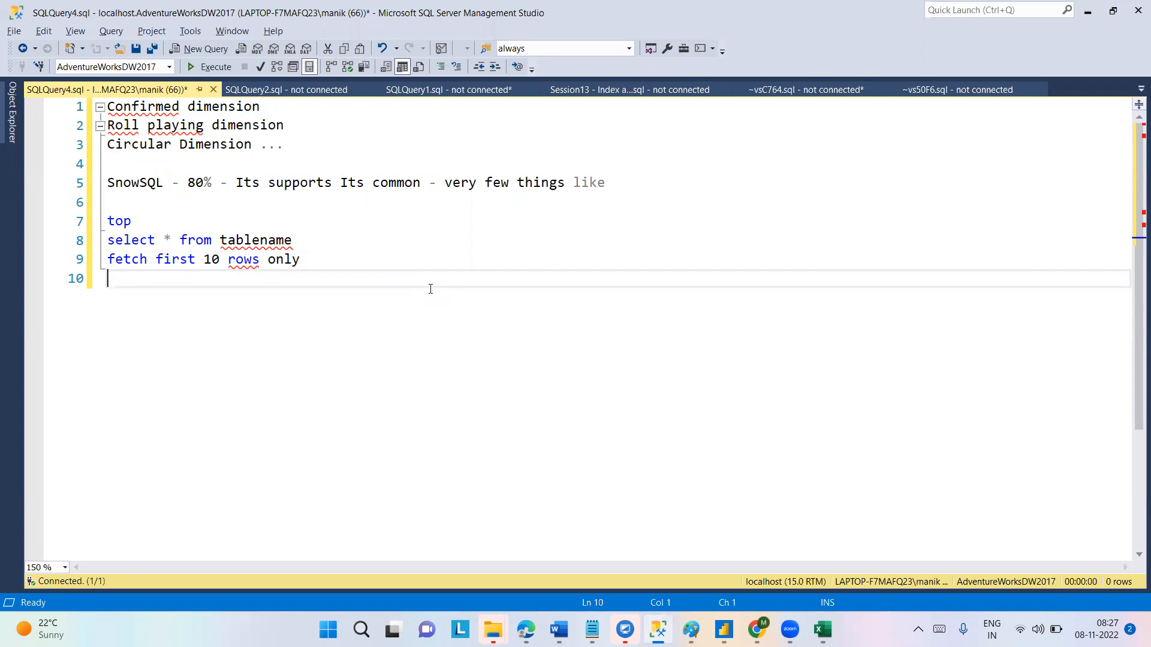
{"action": "left_click", "coordinate": [1087, 11]}
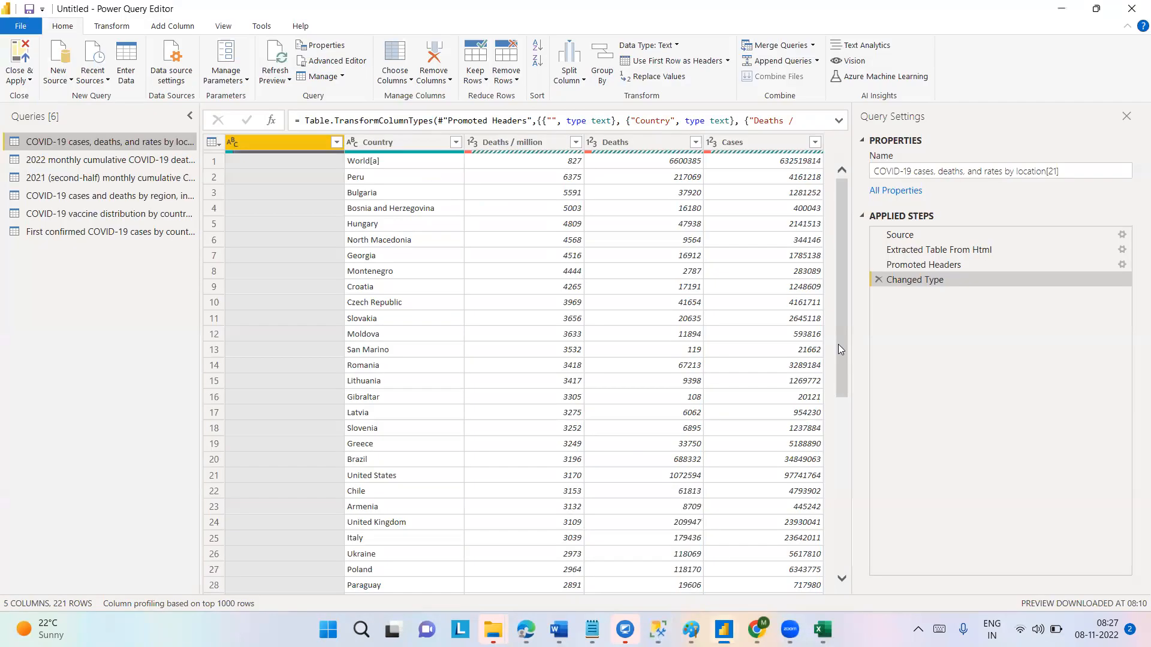